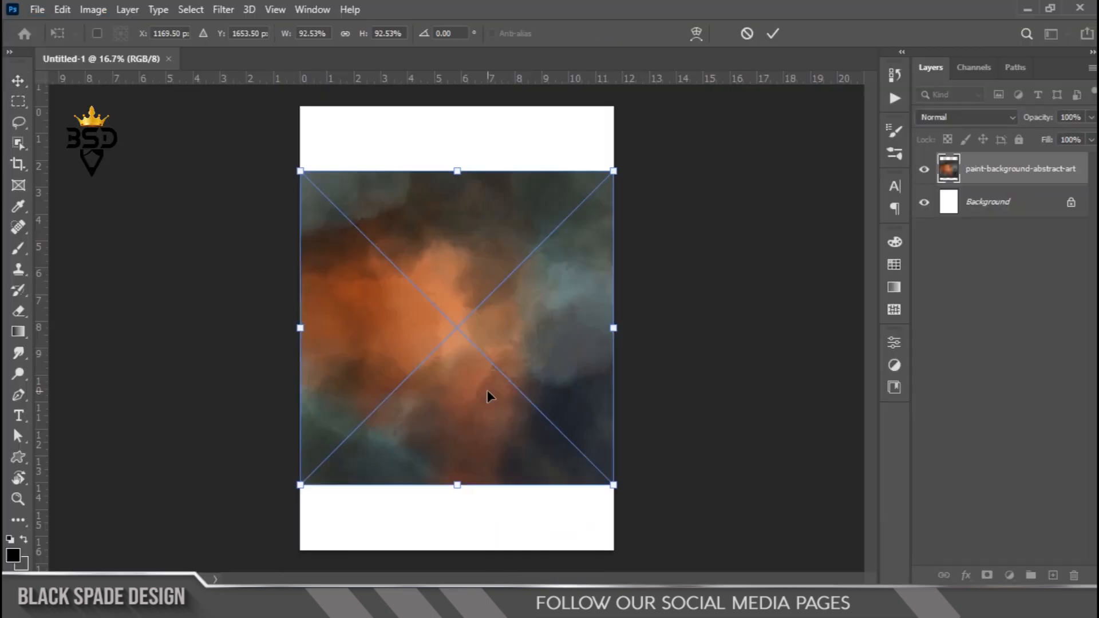
- Scale the abstract paint background up proportionally until it covers the whole canvas, about 139%
{"action": "key", "text": "ctrl+minus"}
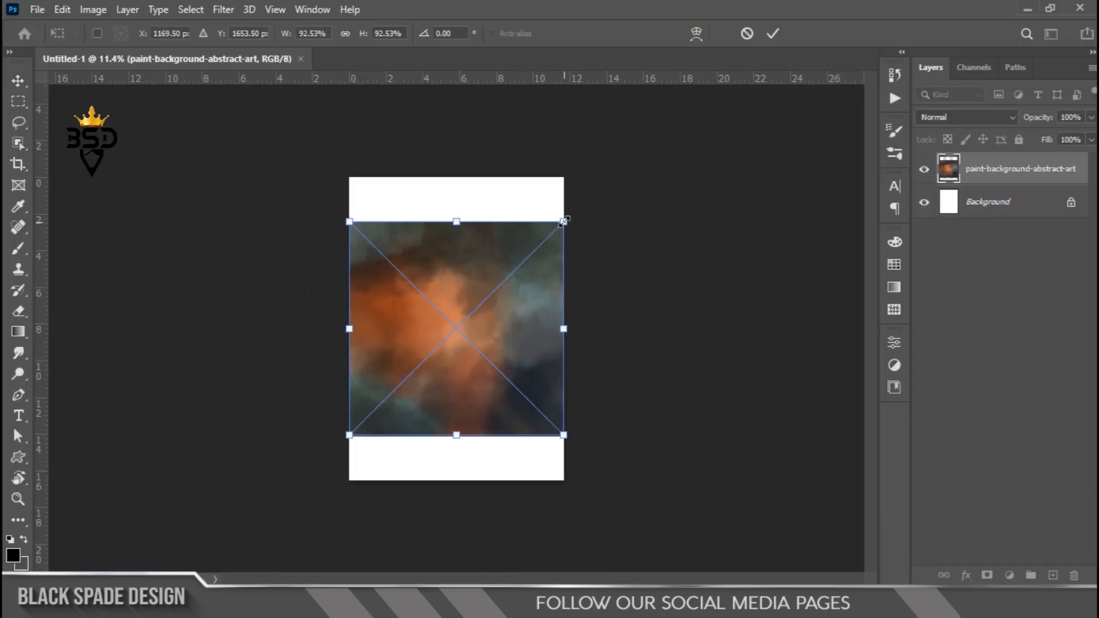
{"action": "left_click_drag", "start_coordinate": [563, 221], "coordinate": [618, 165]}
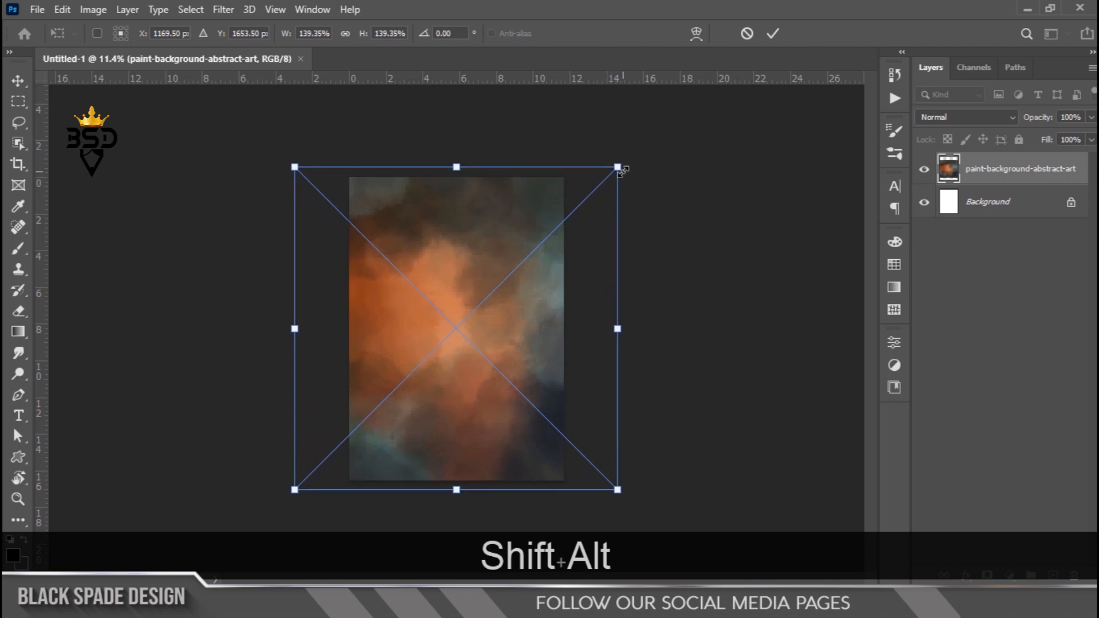
{"action": "key", "text": "Return"}
{"action": "key", "text": "ctrl+plus"}
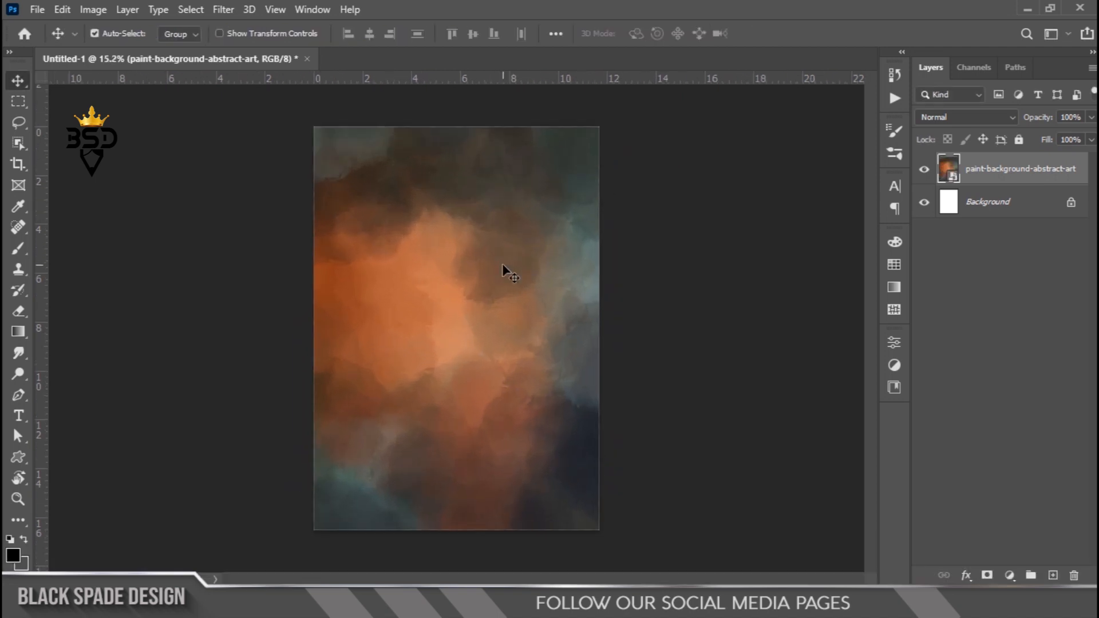
- Apply a Gaussian Blur with a radius of about 38.7 pixels to the paint background layer
{"action": "key", "text": "ctrl+minus"}
{"action": "left_click", "coordinate": [221, 10]}
{"action": "mouse_move", "coordinate": [309, 219]}
{"action": "left_click", "coordinate": [448, 276]}
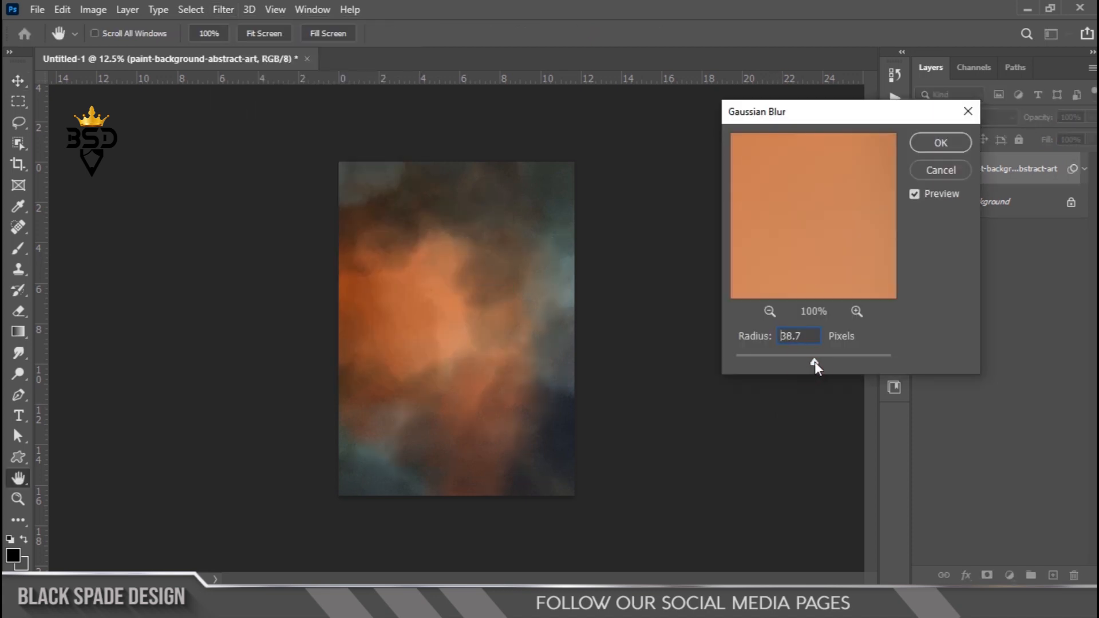
{"action": "left_click_drag", "start_coordinate": [819, 362], "coordinate": [820, 361]}
{"action": "left_click", "coordinate": [944, 142]}
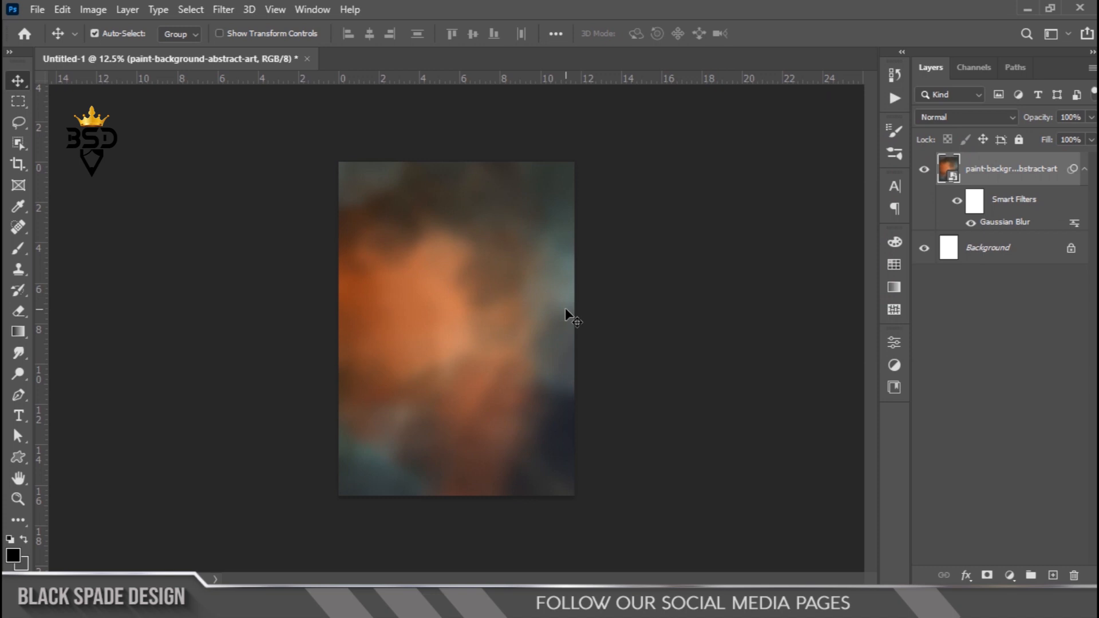
- Add a Black & White adjustment layer with Reds 94, Yellows 100, Greens 135, Cyans 98 and Magentas 80
{"action": "left_click", "coordinate": [1009, 577]}
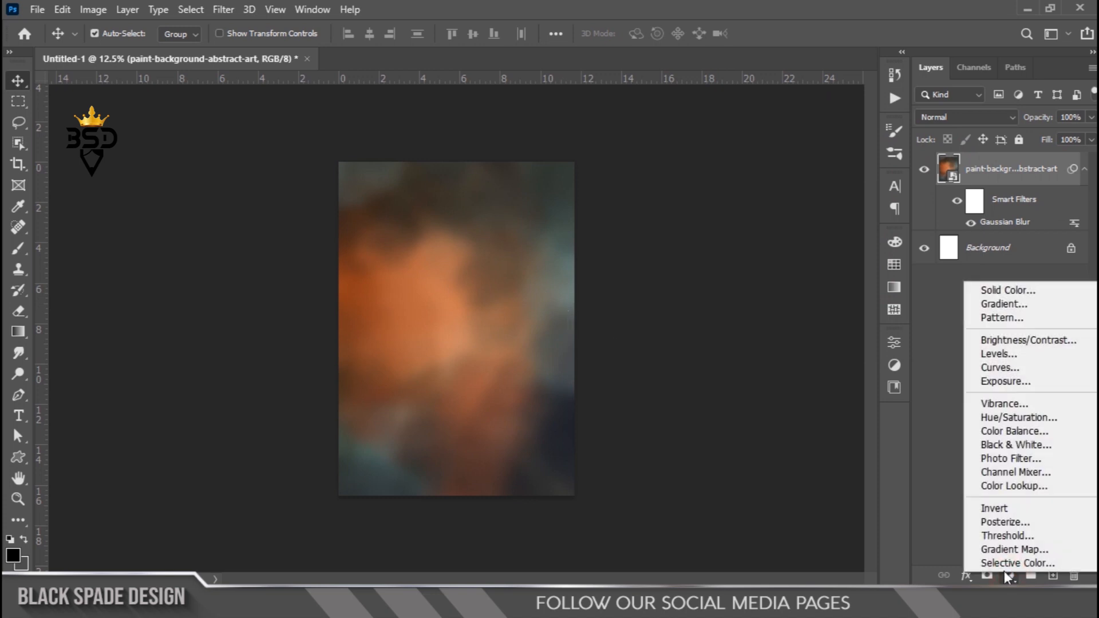
{"action": "left_click", "coordinate": [1011, 445]}
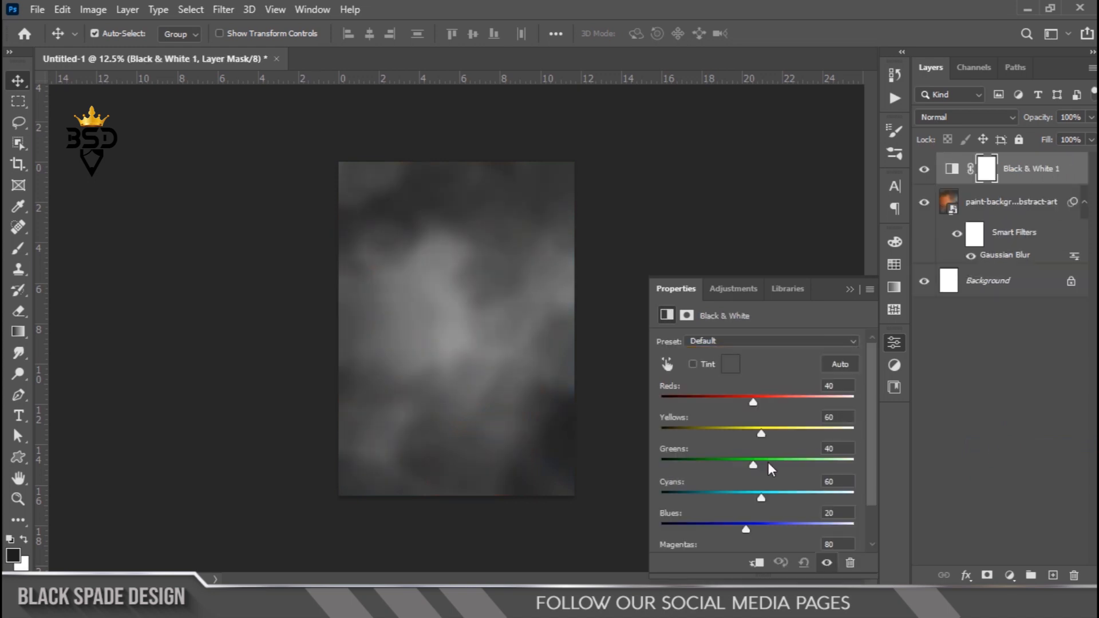
{"action": "left_click_drag", "start_coordinate": [757, 403], "coordinate": [764, 402]}
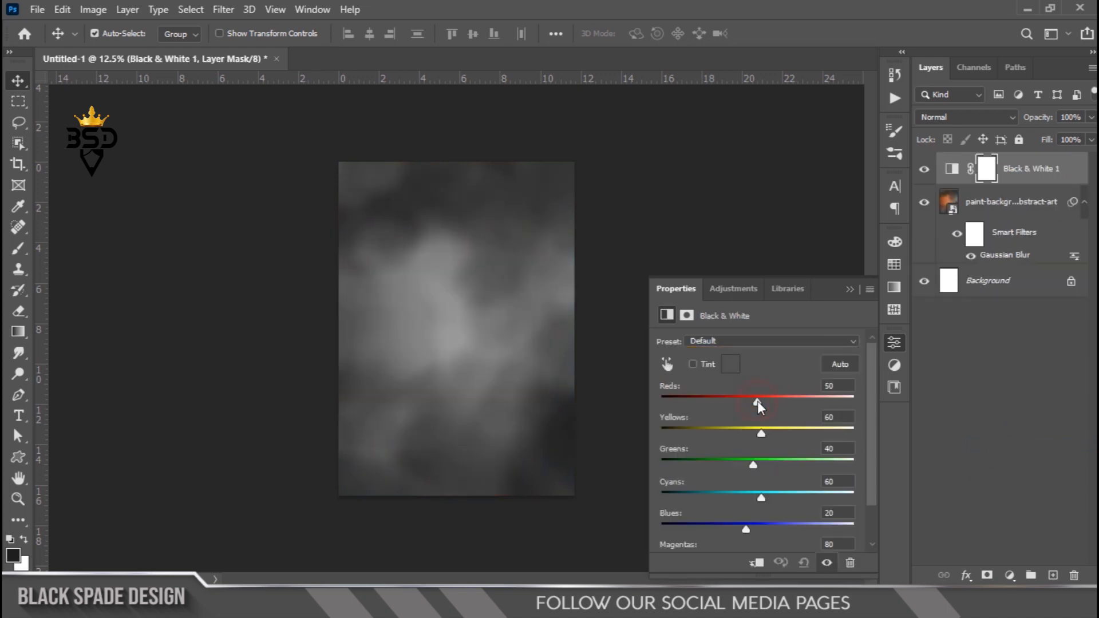
{"action": "left_click", "coordinate": [843, 388]}
{"action": "type", "text": "94"}
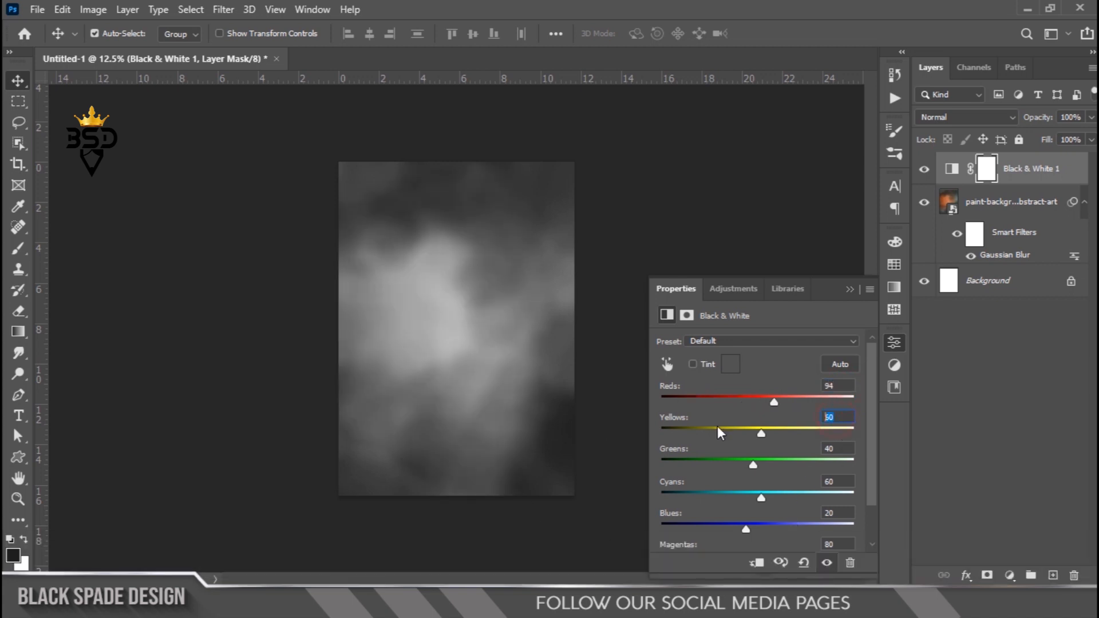
{"action": "type", "text": "100"}
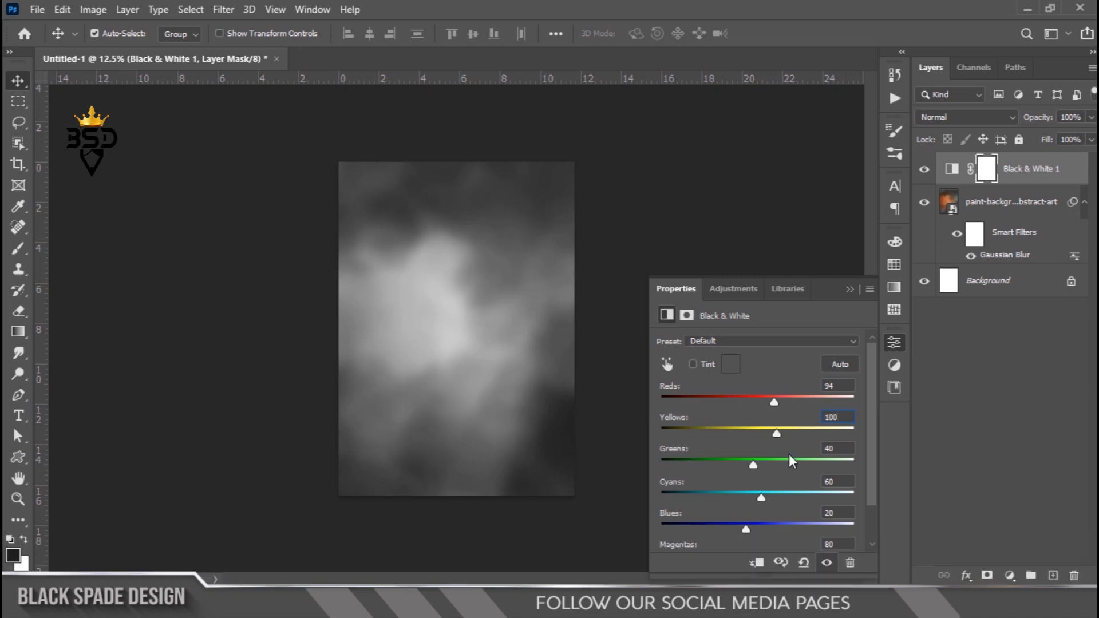
{"action": "type", "text": "135"}
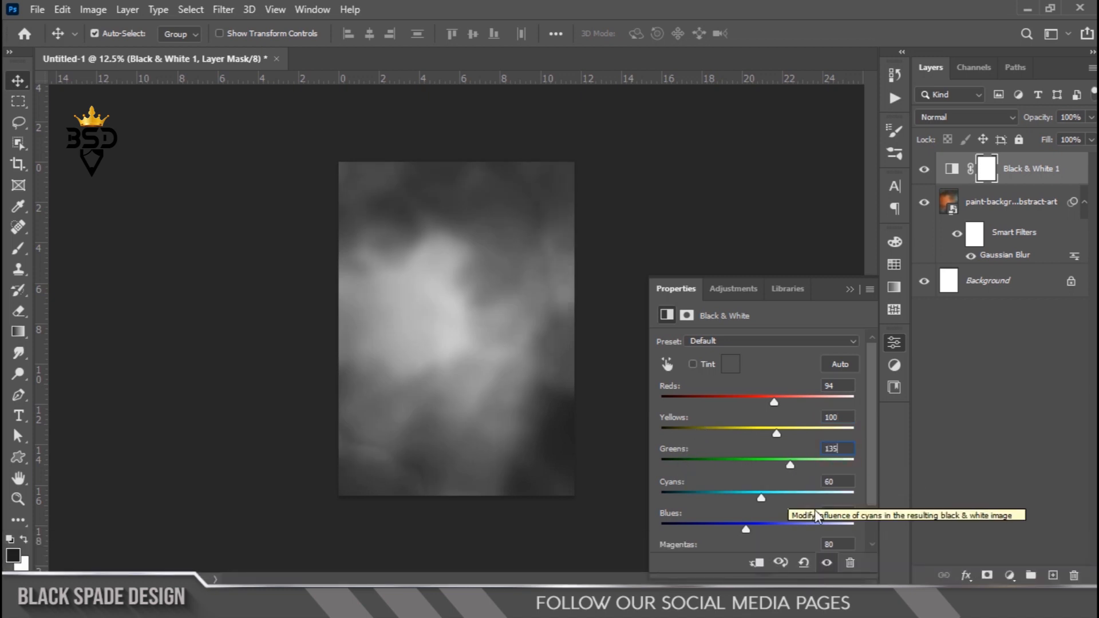
{"action": "left_click", "coordinate": [845, 482]}
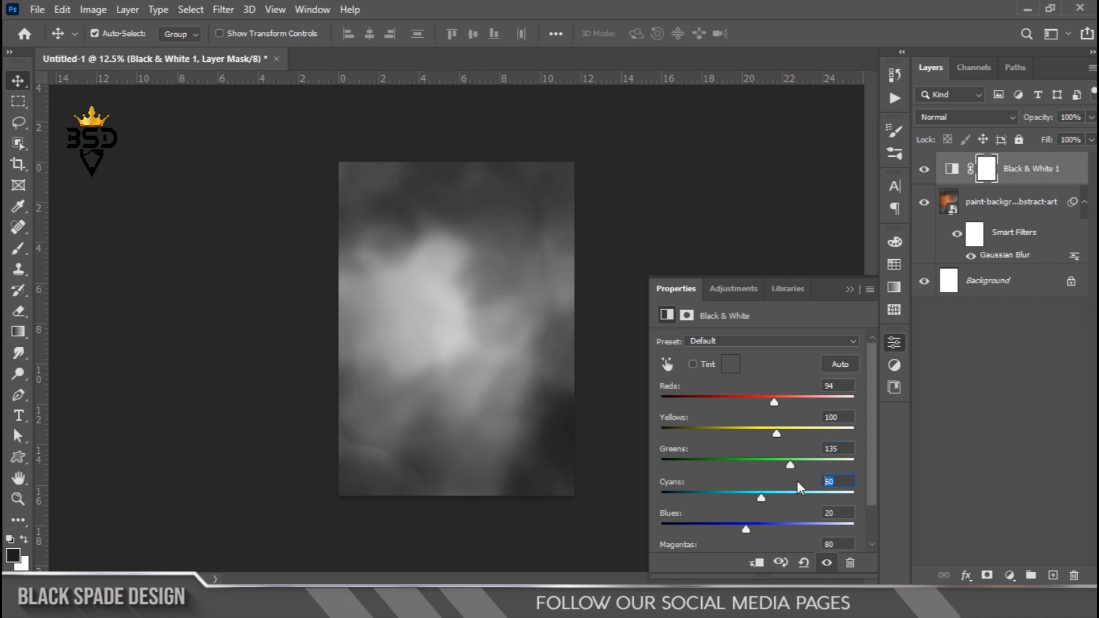
{"action": "type", "text": "98"}
{"action": "left_click_drag", "start_coordinate": [872, 444], "coordinate": [874, 480]}
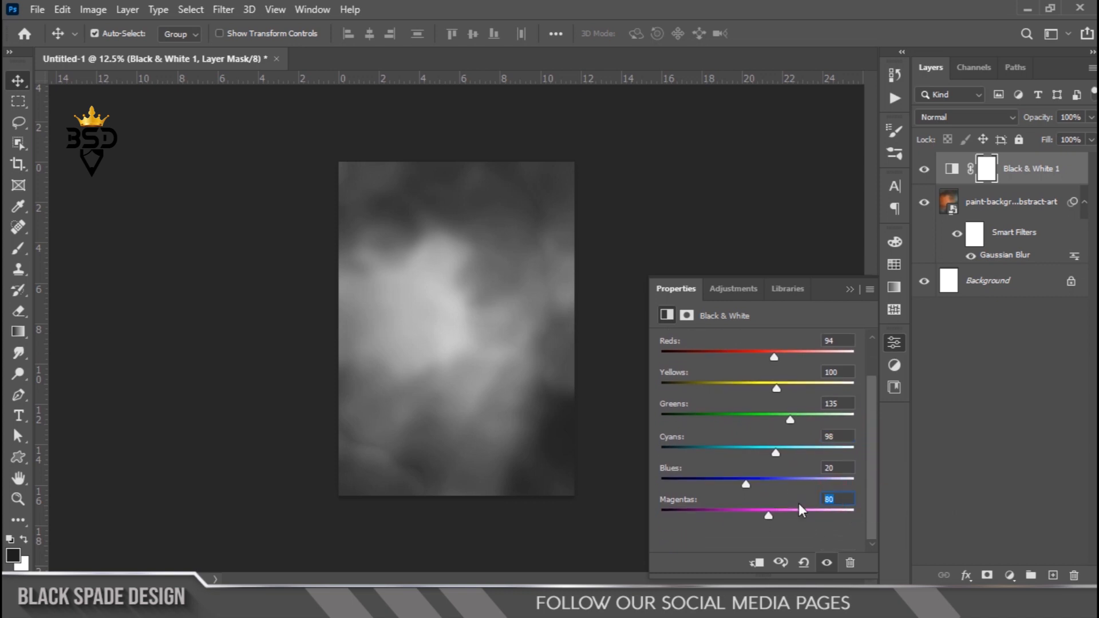
{"action": "type", "text": "80"}
{"action": "left_click", "coordinate": [849, 289]}
- Toggle the Black & White layer off and on to compare, and collapse the background's filter list
{"action": "left_click", "coordinate": [923, 170]}
{"action": "left_click", "coordinate": [924, 170]}
{"action": "left_click", "coordinate": [1084, 202]}
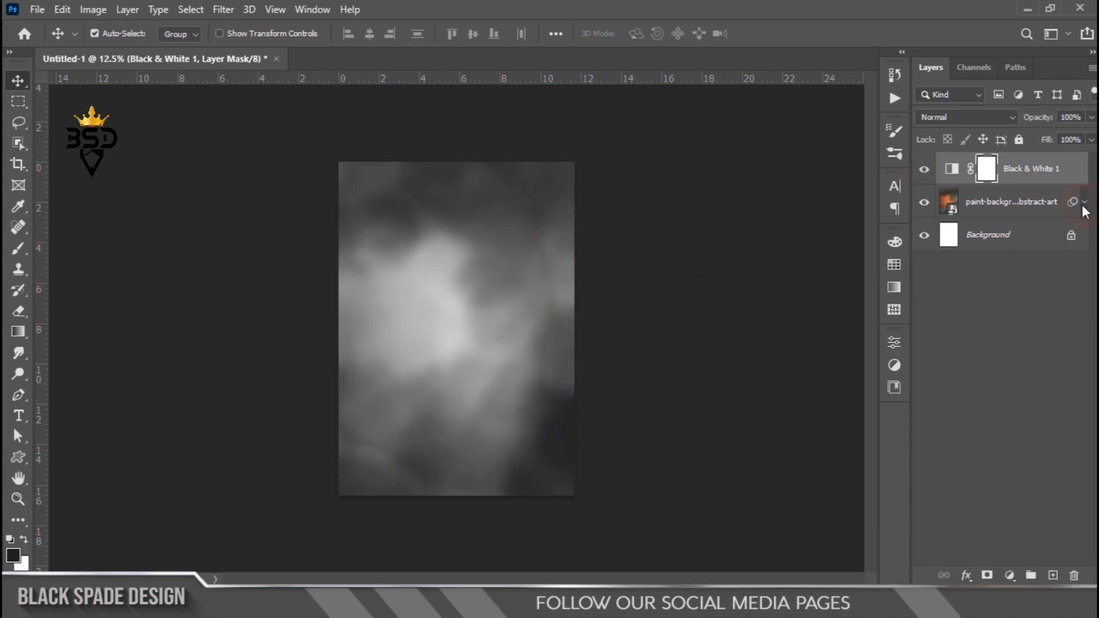
- Add a Solid Color fill layer with the colour 616161
{"action": "scroll", "coordinate": [514, 220], "scroll_direction": "up", "scroll_amount": 4}
{"action": "key", "text": "space"}
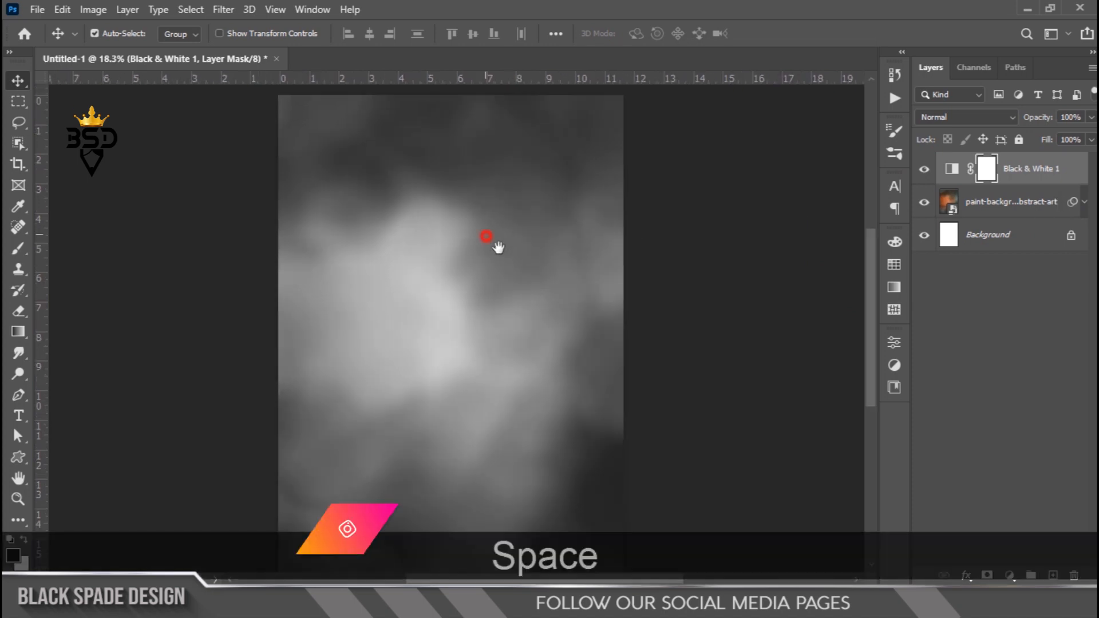
{"action": "left_click_drag", "start_coordinate": [484, 234], "coordinate": [549, 280]}
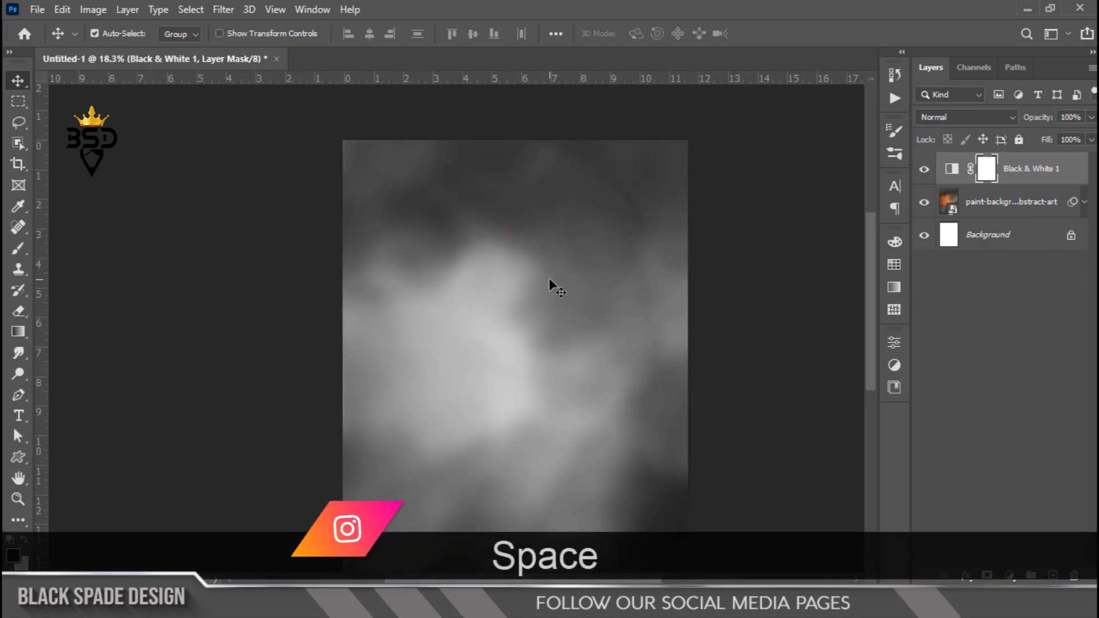
{"action": "left_click", "coordinate": [1009, 576]}
{"action": "left_click", "coordinate": [1003, 289]}
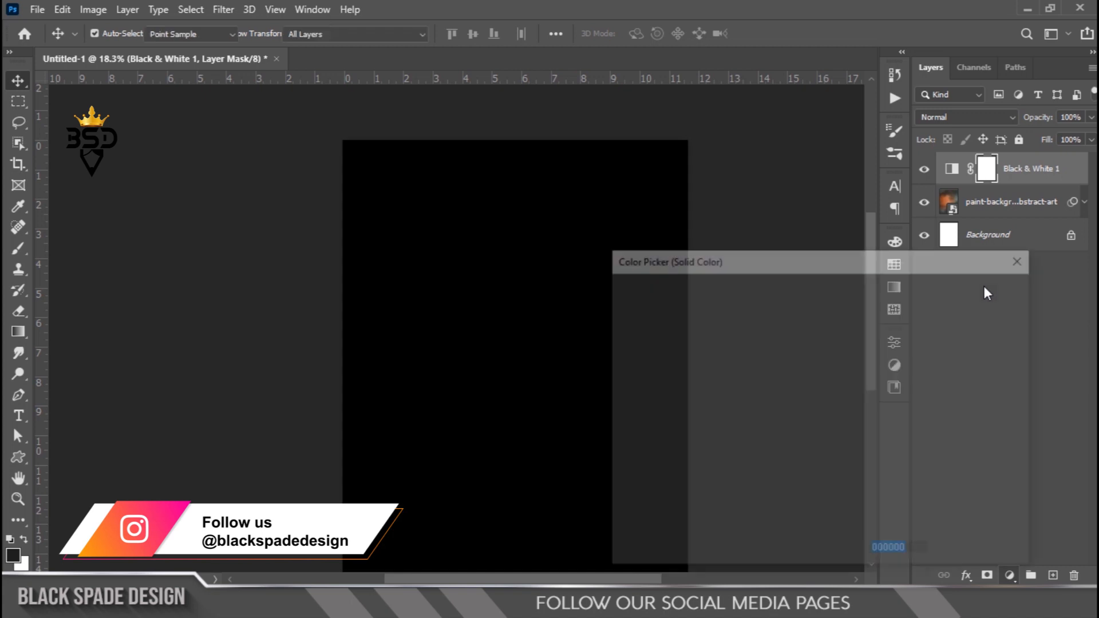
{"action": "mouse_move", "coordinate": [648, 426]}
{"action": "left_mouse_down"}
{"action": "mouse_move", "coordinate": [623, 452]}
{"action": "mouse_move", "coordinate": [619, 433]}
{"action": "left_mouse_up"}
{"action": "left_click_drag", "start_coordinate": [913, 552], "coordinate": [800, 550]}
{"action": "type", "text": "6"}
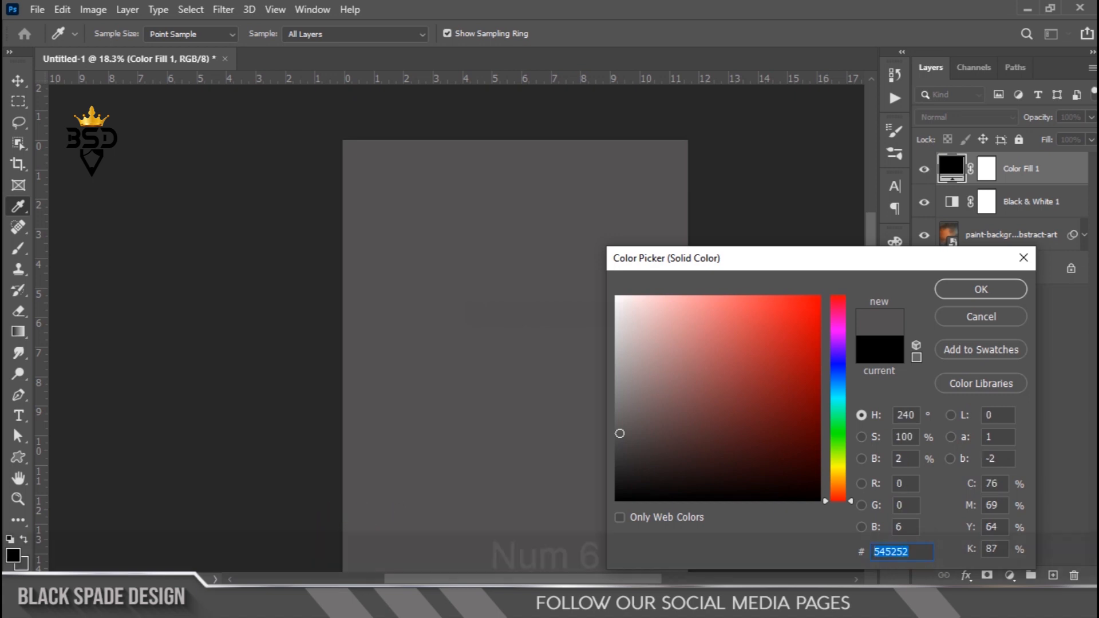
{"action": "type", "text": "16161"}
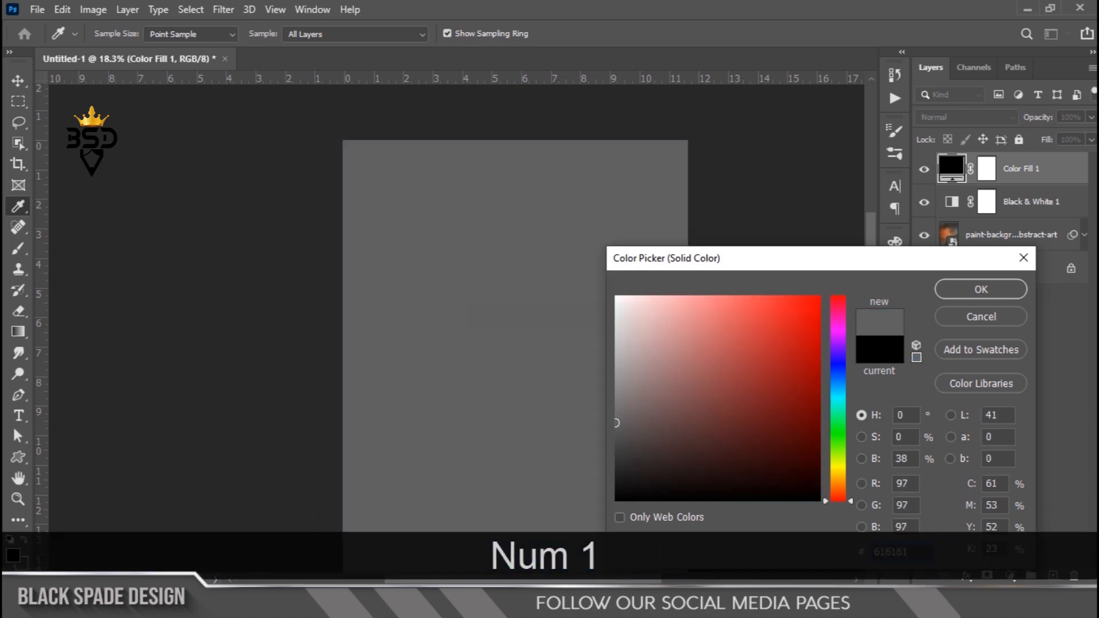
{"action": "left_click", "coordinate": [1001, 290]}
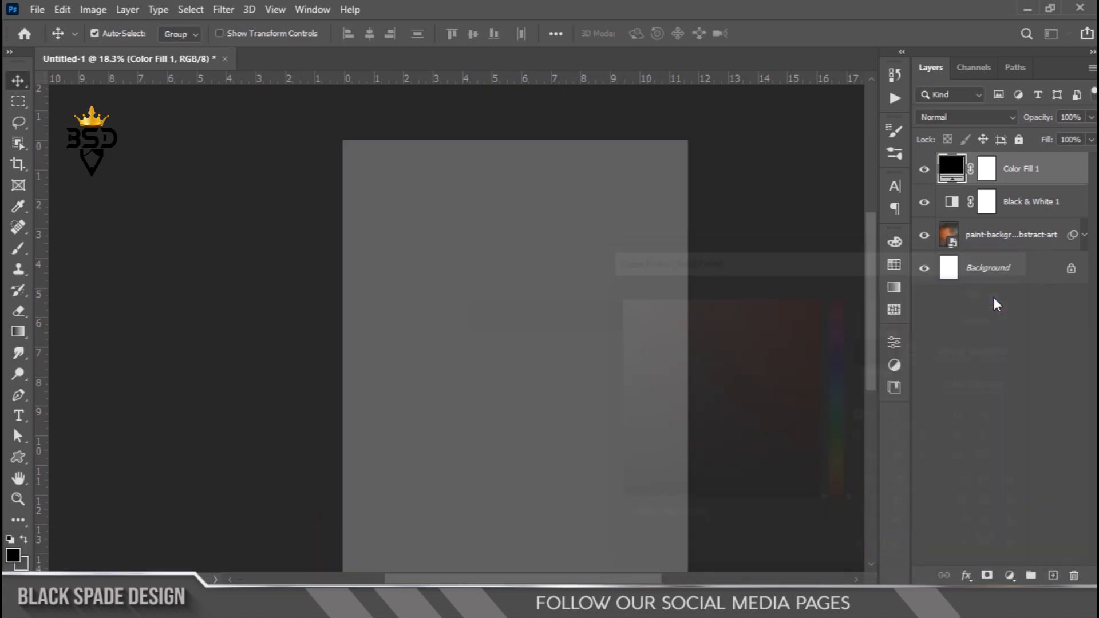
- Set the color fill layer's blending mode to Linear Dodge (Add) and its opacity to 20%
{"action": "left_click", "coordinate": [993, 117]}
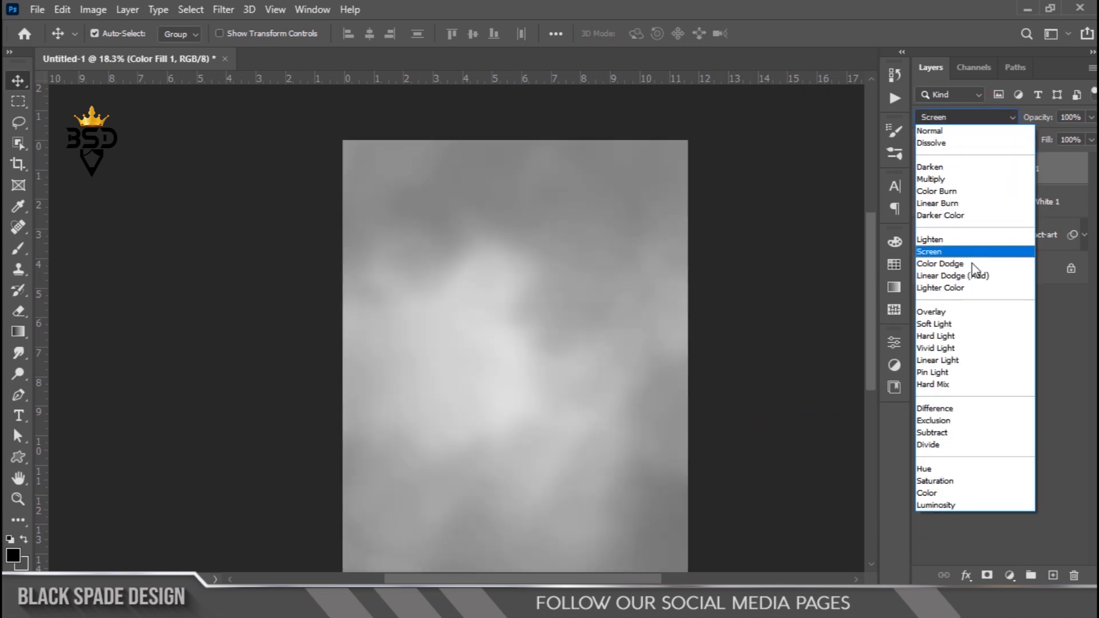
{"action": "left_click", "coordinate": [965, 276]}
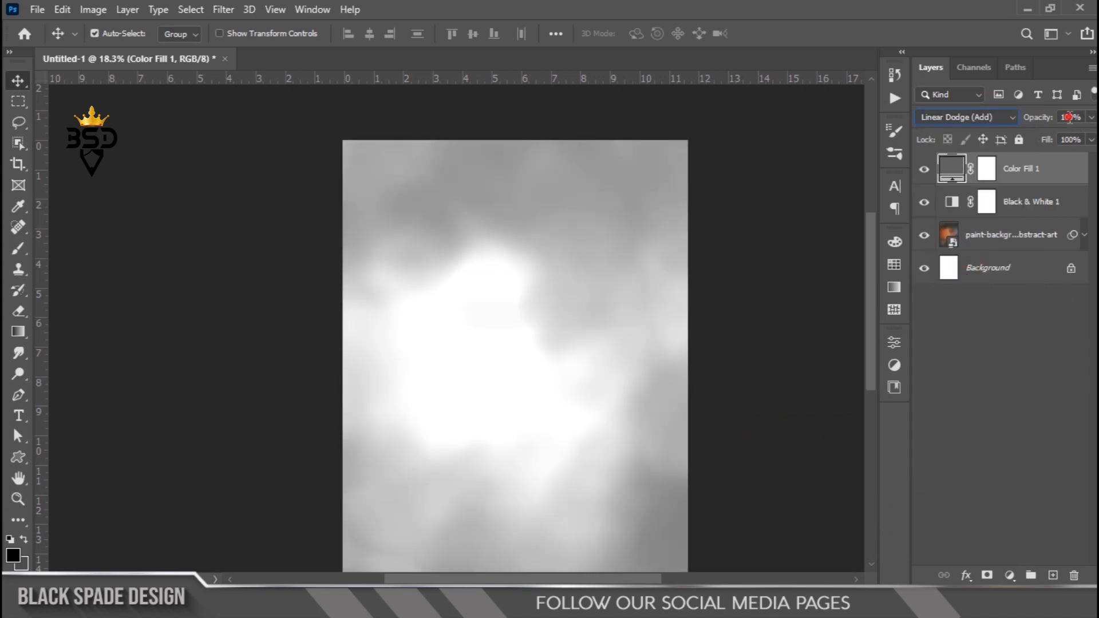
{"action": "type", "text": "20"}
{"action": "key", "text": "Return"}
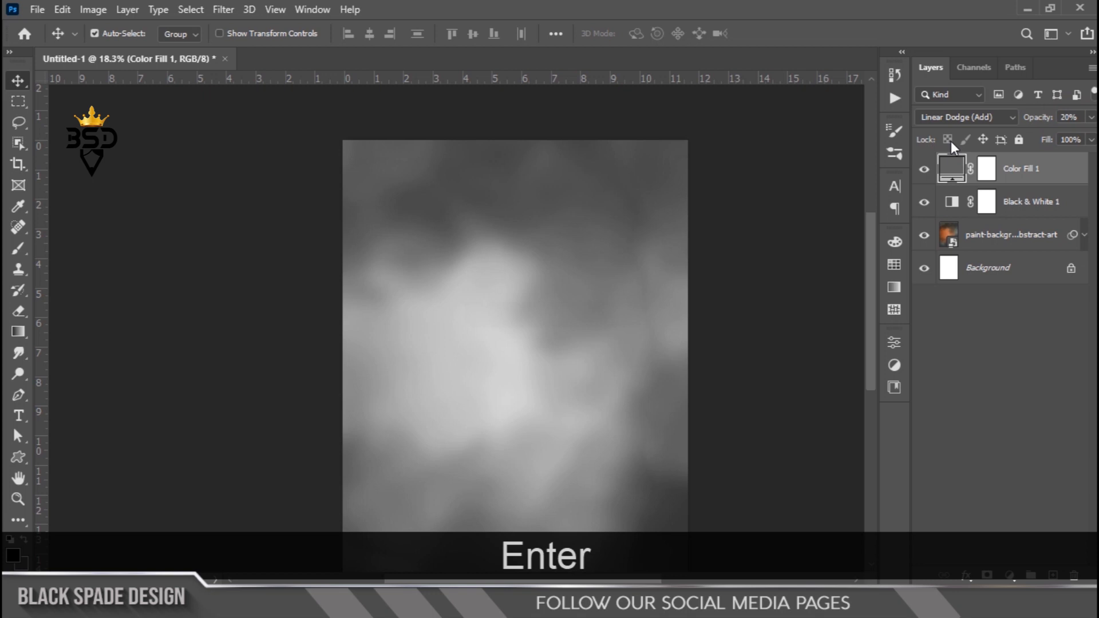
- Toggle the color fill layer off and on to compare its effect
{"action": "left_click", "coordinate": [923, 171]}
{"action": "left_click", "coordinate": [923, 171]}
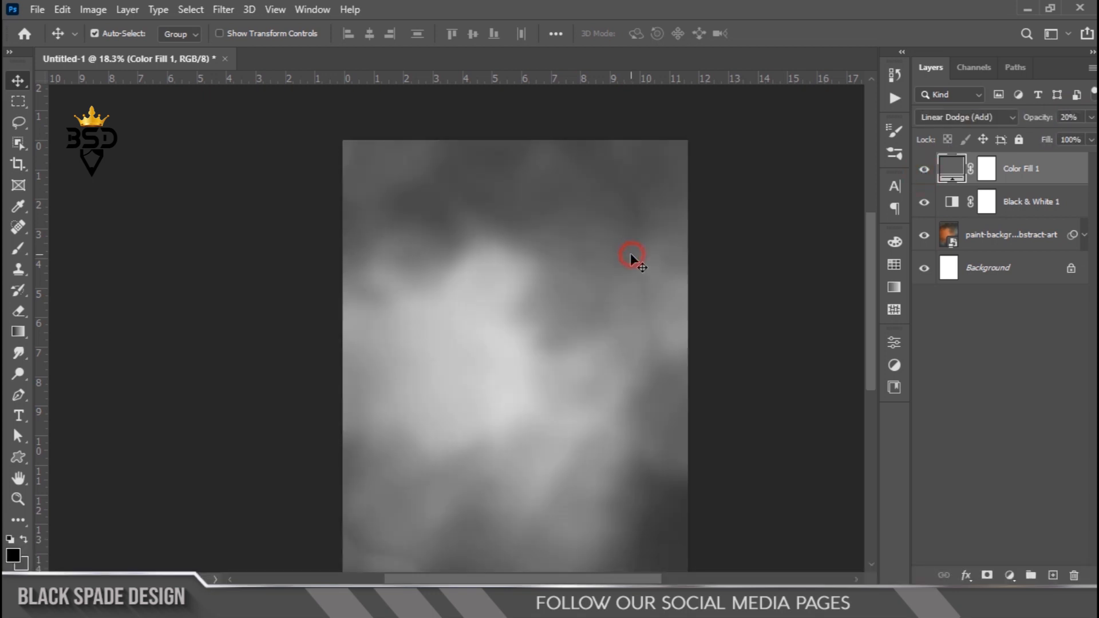
{"action": "scroll", "coordinate": [630, 253], "scroll_direction": "down", "scroll_amount": 2}
{"action": "scroll", "coordinate": [495, 290], "scroll_direction": "up", "scroll_amount": 1}
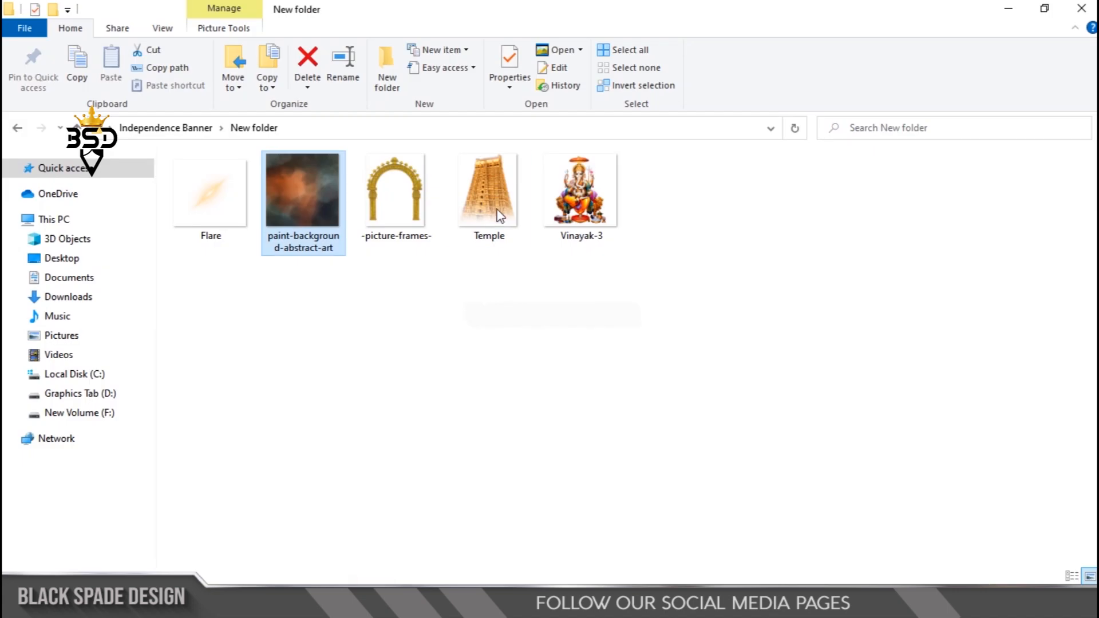
- Place the Temple image from the file folder into the document, scale it to about 95% and move it up
{"action": "double_click", "coordinate": [496, 212]}
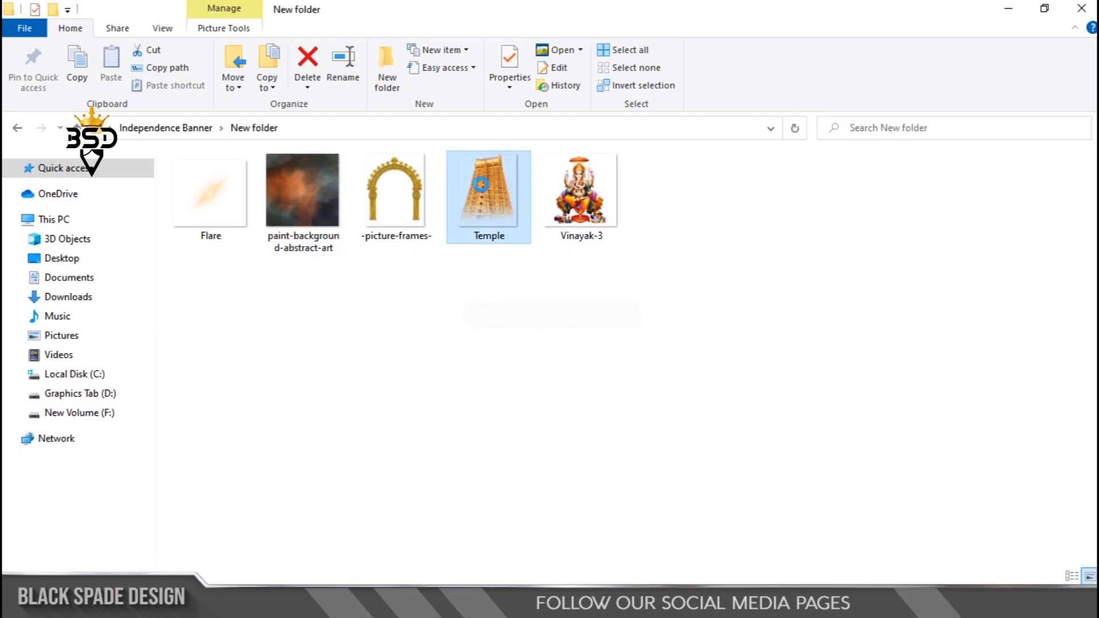
{"action": "left_click_drag", "start_coordinate": [485, 199], "coordinate": [472, 321]}
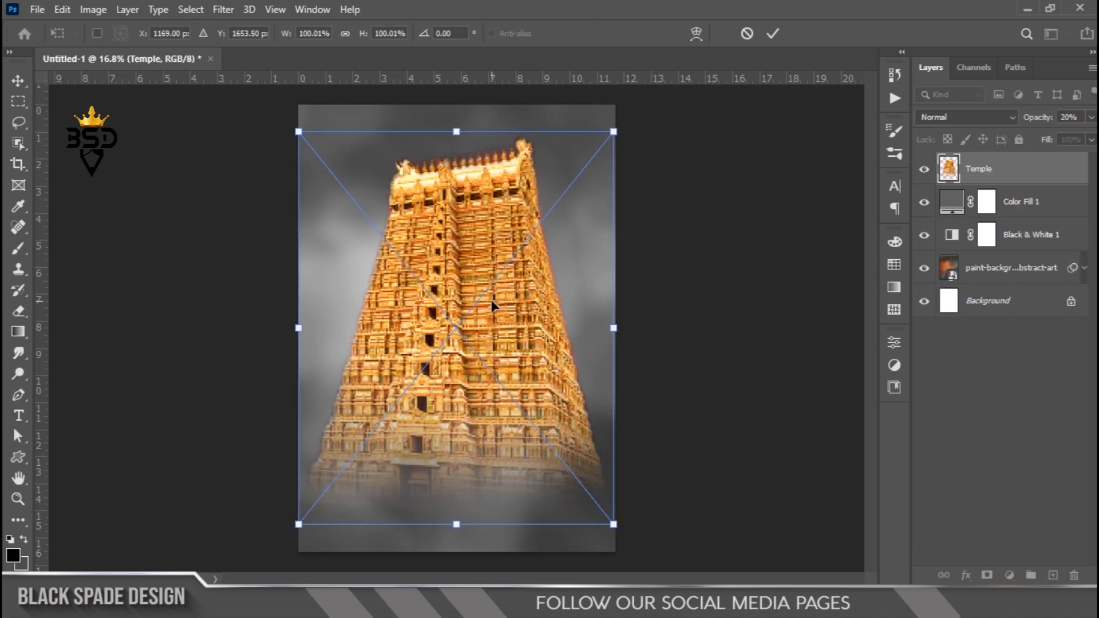
{"action": "left_click_drag", "start_coordinate": [585, 165], "coordinate": [580, 173]}
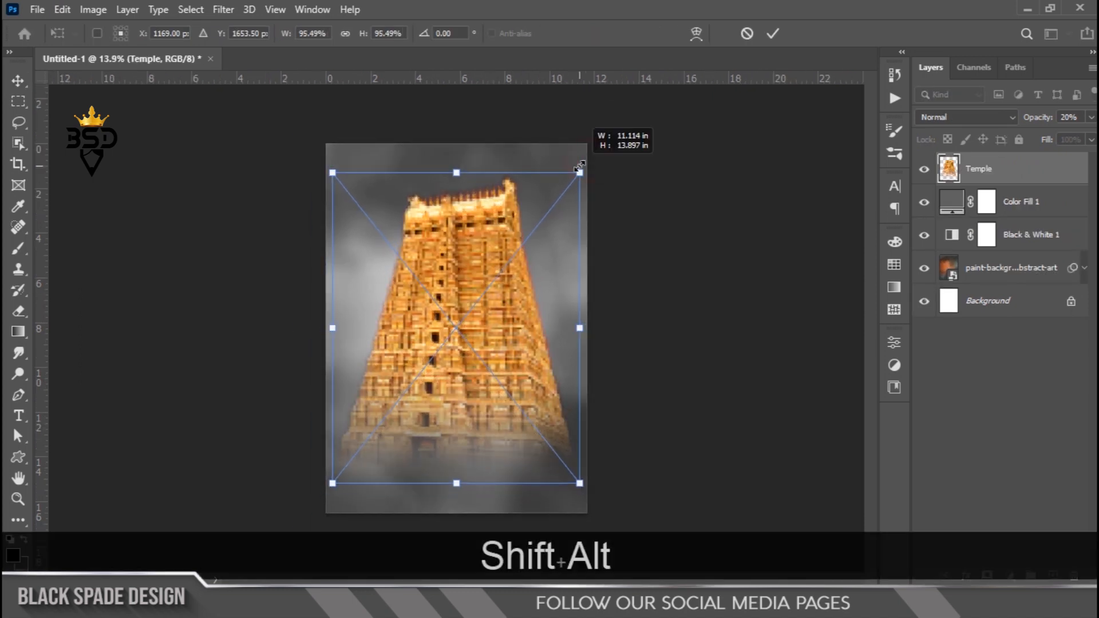
{"action": "left_click_drag", "start_coordinate": [465, 269], "coordinate": [470, 198]}
{"action": "key", "text": "Return"}
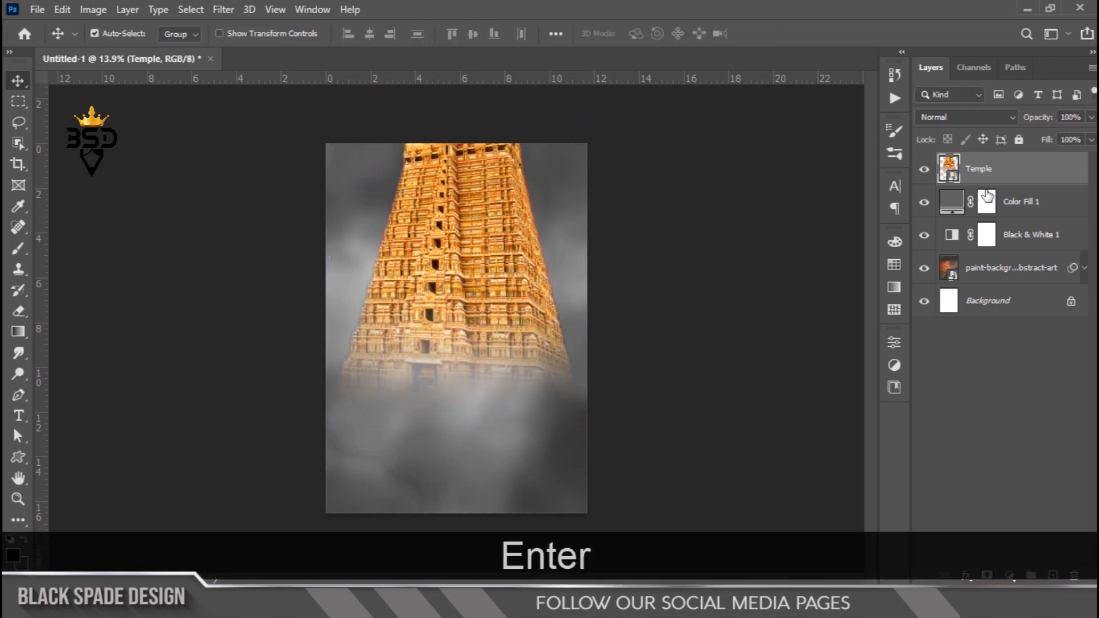
- Set the Temple layer's blending mode to Luminosity and rasterize the layer
{"action": "left_click", "coordinate": [981, 115]}
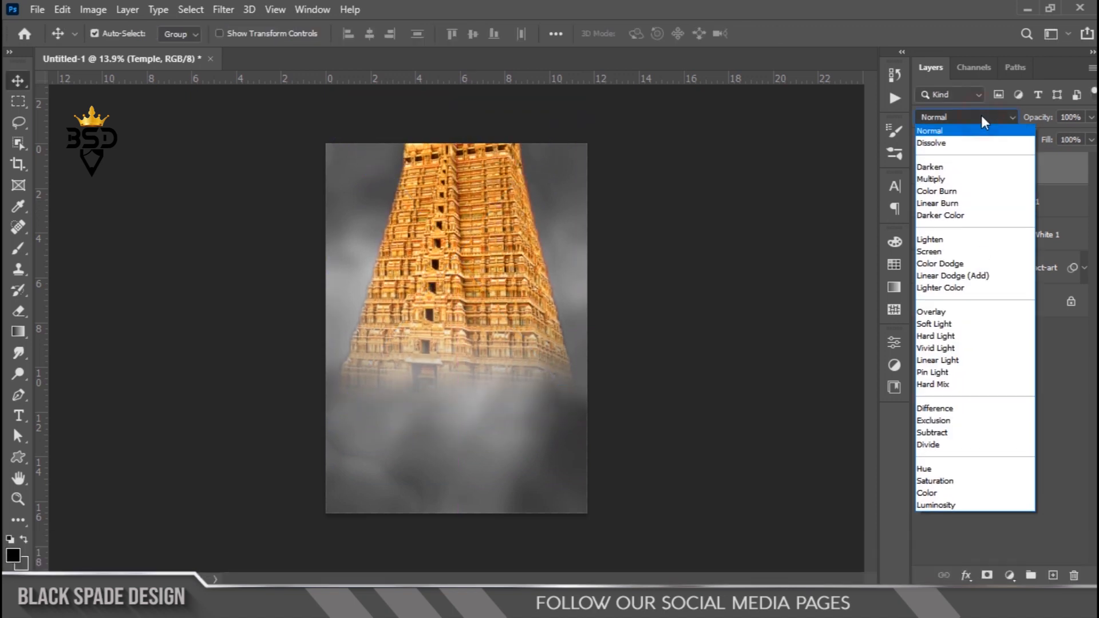
{"action": "left_click", "coordinate": [927, 502]}
{"action": "right_click", "coordinate": [1007, 170]}
{"action": "left_click", "coordinate": [825, 313]}
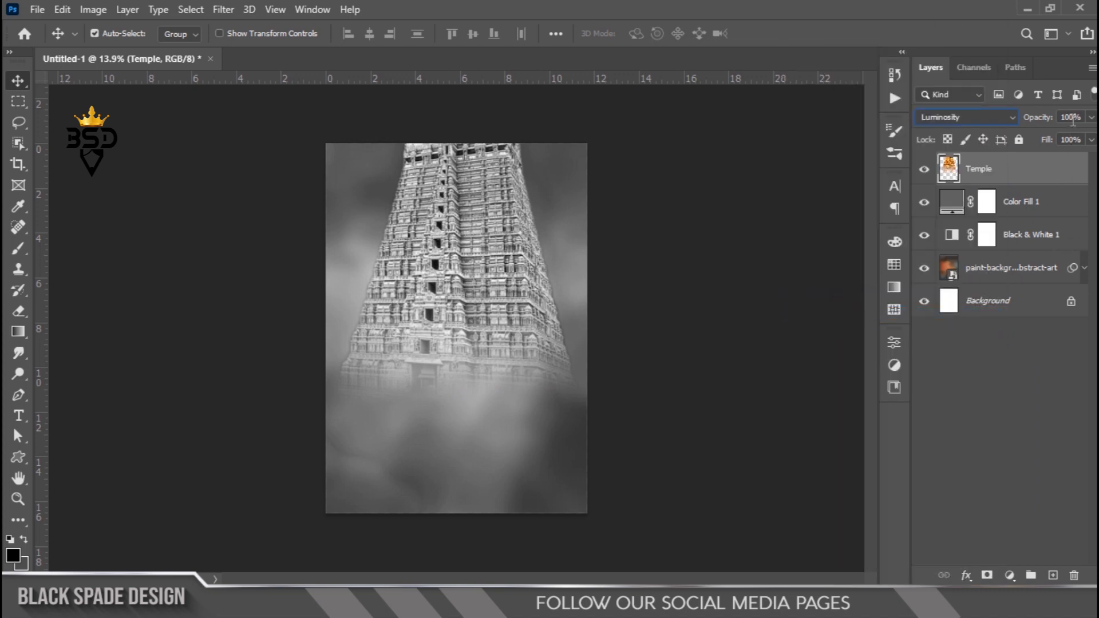
- Set the Temple layer's opacity to 15%
{"action": "left_click_drag", "start_coordinate": [1033, 117], "coordinate": [998, 114]}
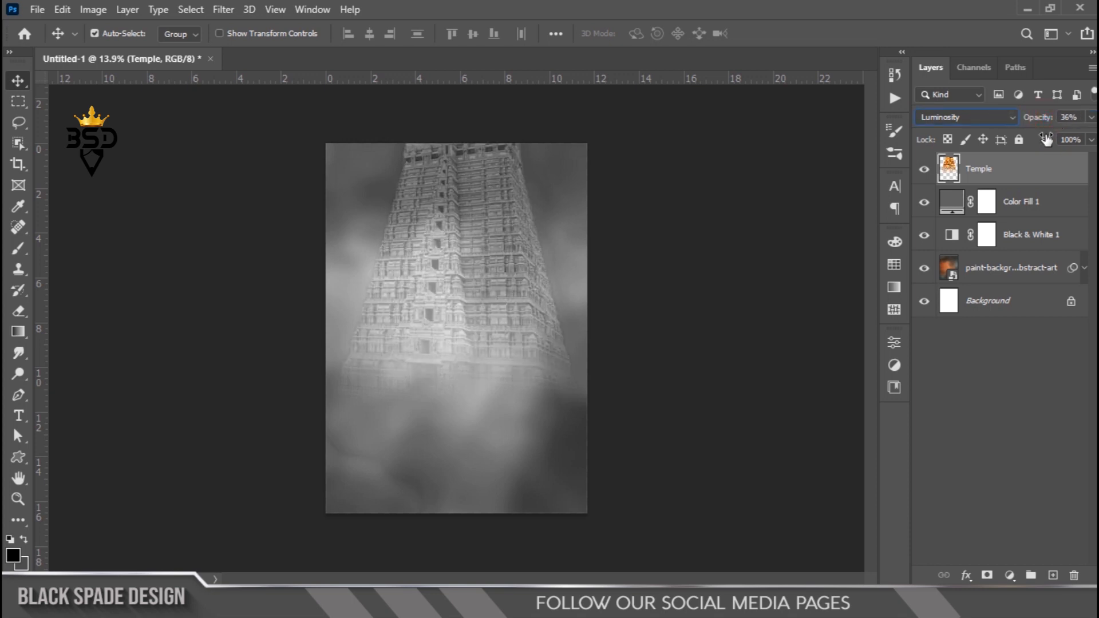
{"action": "type", "text": "15"}
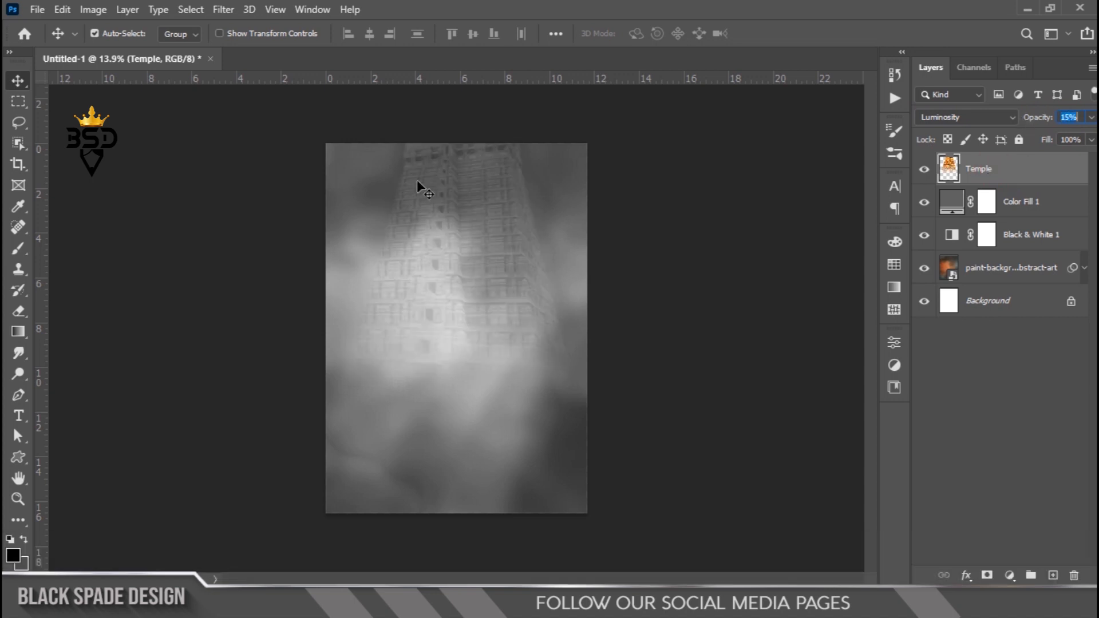
{"action": "left_click", "coordinate": [1039, 201]}
{"action": "left_click", "coordinate": [1020, 181]}
{"action": "scroll", "coordinate": [457, 221], "scroll_direction": "up", "scroll_amount": 4}
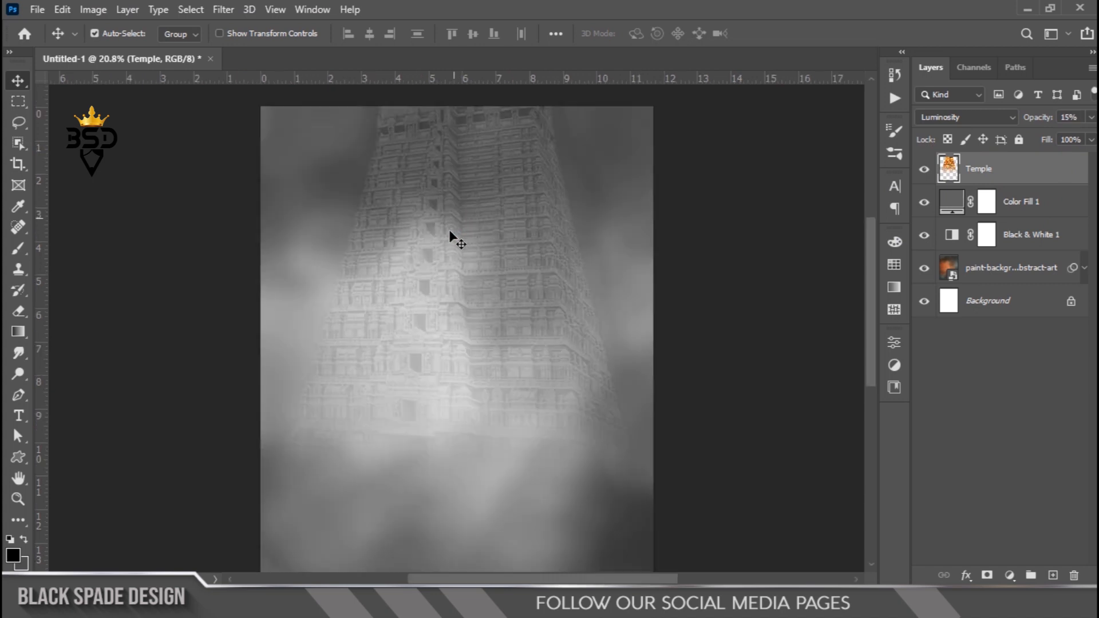
{"action": "scroll", "coordinate": [448, 229], "scroll_direction": "down", "scroll_amount": 4}
{"action": "scroll", "coordinate": [449, 229], "scroll_direction": "up", "scroll_amount": 3}
{"action": "key", "text": "space"}
{"action": "left_click_drag", "start_coordinate": [448, 229], "coordinate": [483, 253]}
{"action": "scroll", "coordinate": [482, 253], "scroll_direction": "down", "scroll_amount": 2}
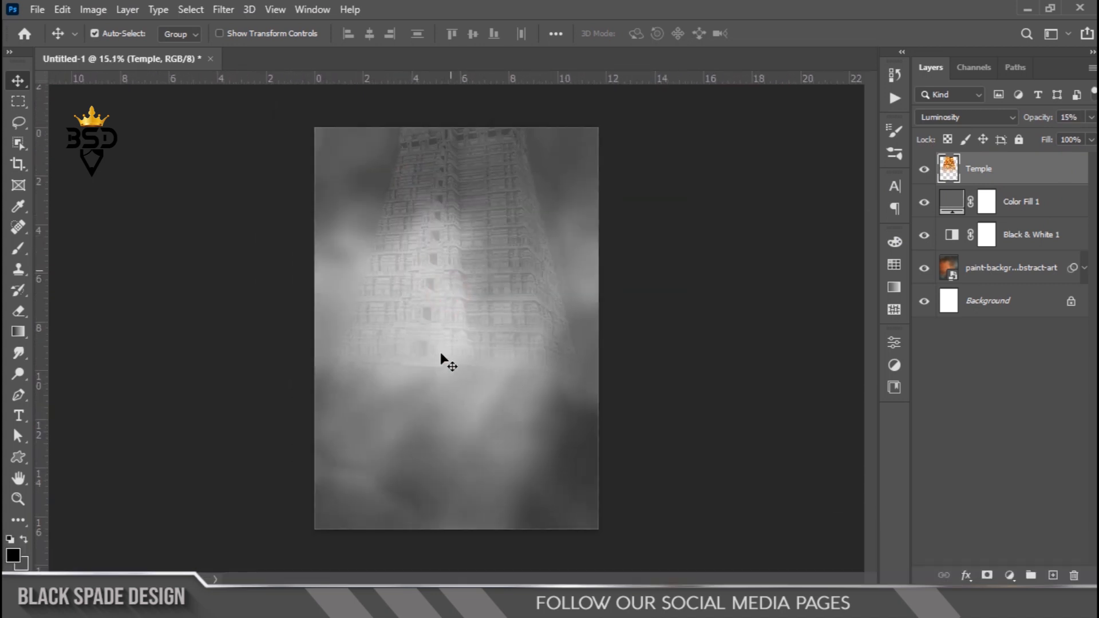
- Place the Vinayak-3 image from the file folder into the document and fit the view to the screen
{"action": "left_click", "coordinate": [367, 604]}
{"action": "double_click", "coordinate": [581, 219]}
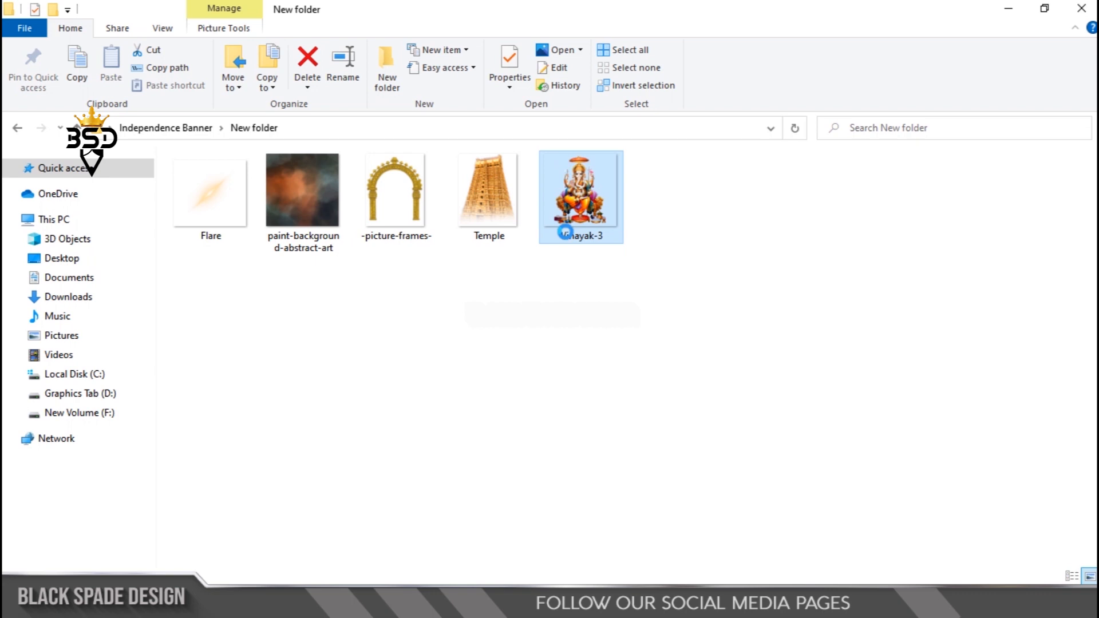
{"action": "left_click_drag", "start_coordinate": [581, 236], "coordinate": [468, 297]}
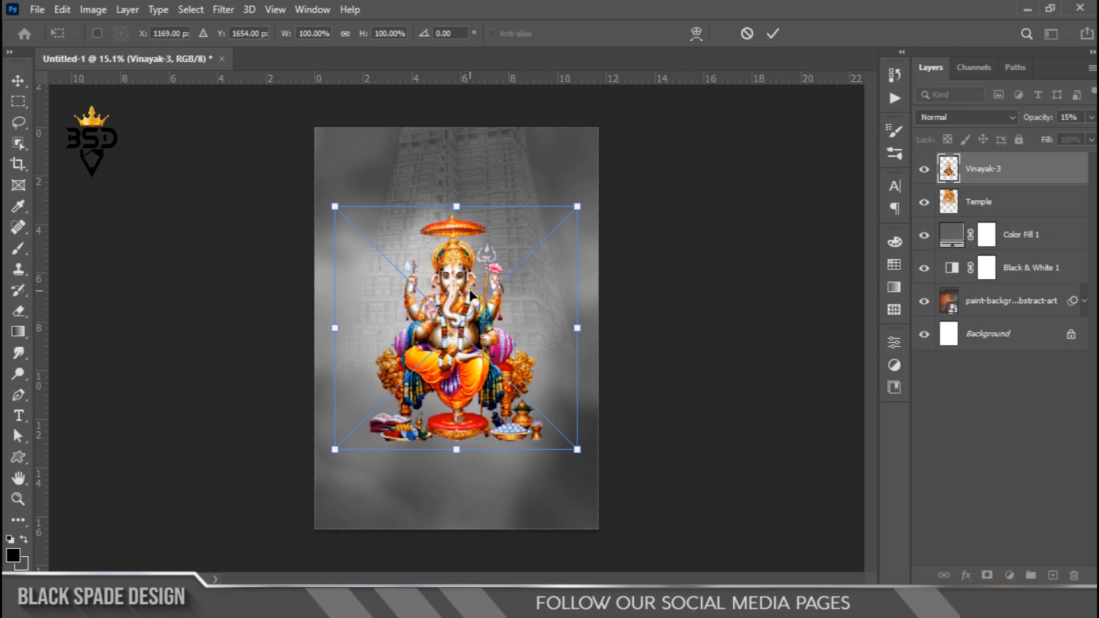
{"action": "key", "text": "Return"}
{"action": "key", "text": "ctrl+0"}
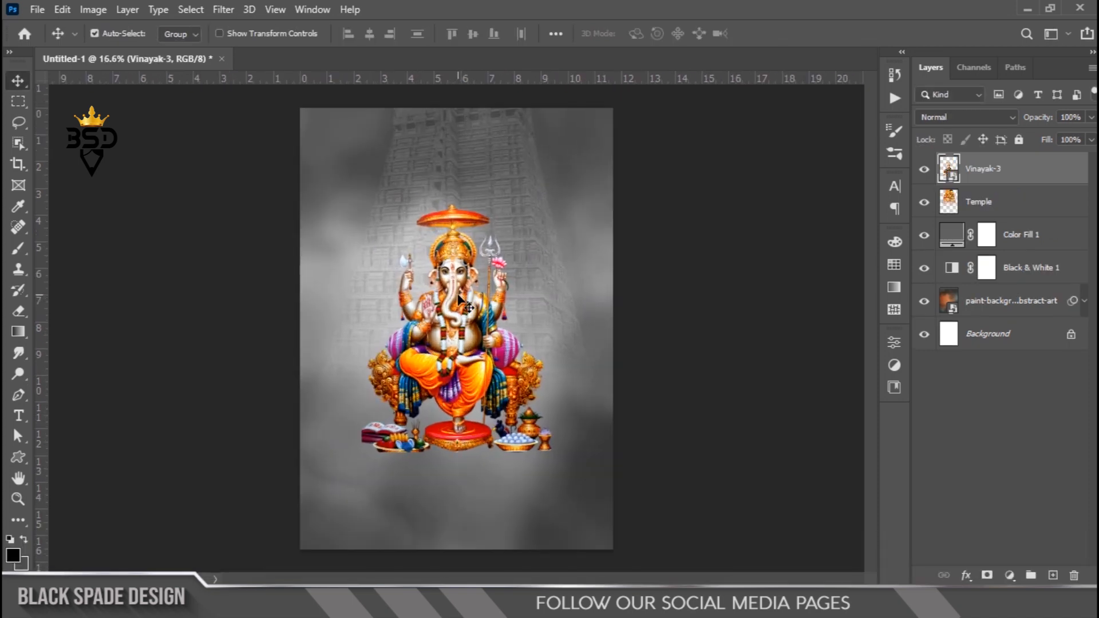
- Scale the Vinayak-3 image up to about 104% and nudge it slightly upward
{"action": "key", "text": "v"}
{"action": "key", "text": "ctrl+t"}
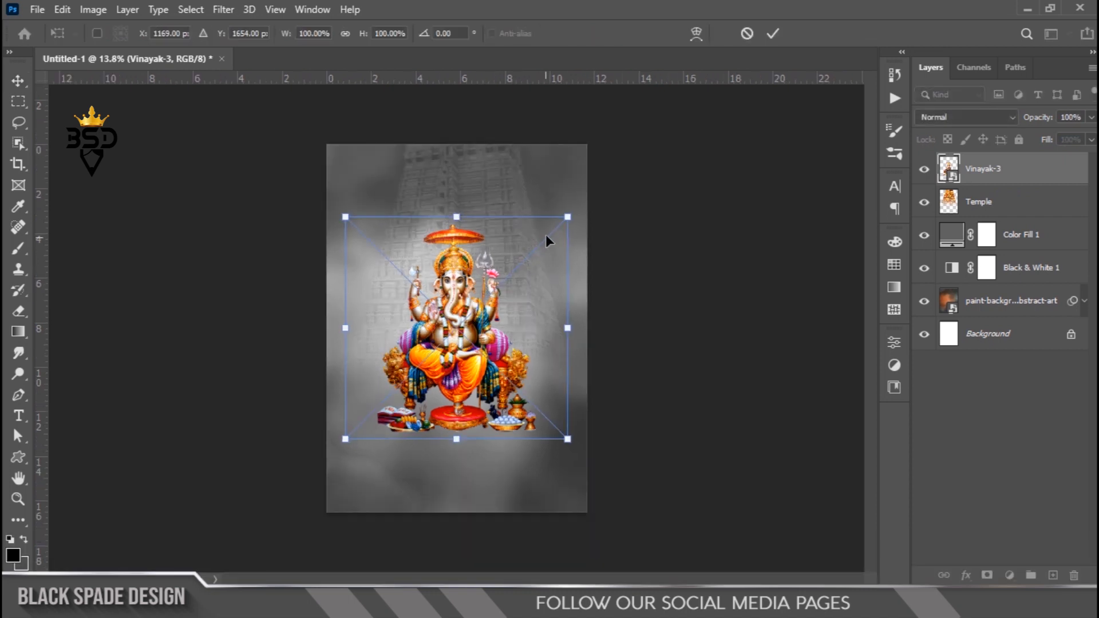
{"action": "left_click_drag", "start_coordinate": [567, 215], "coordinate": [571, 213]}
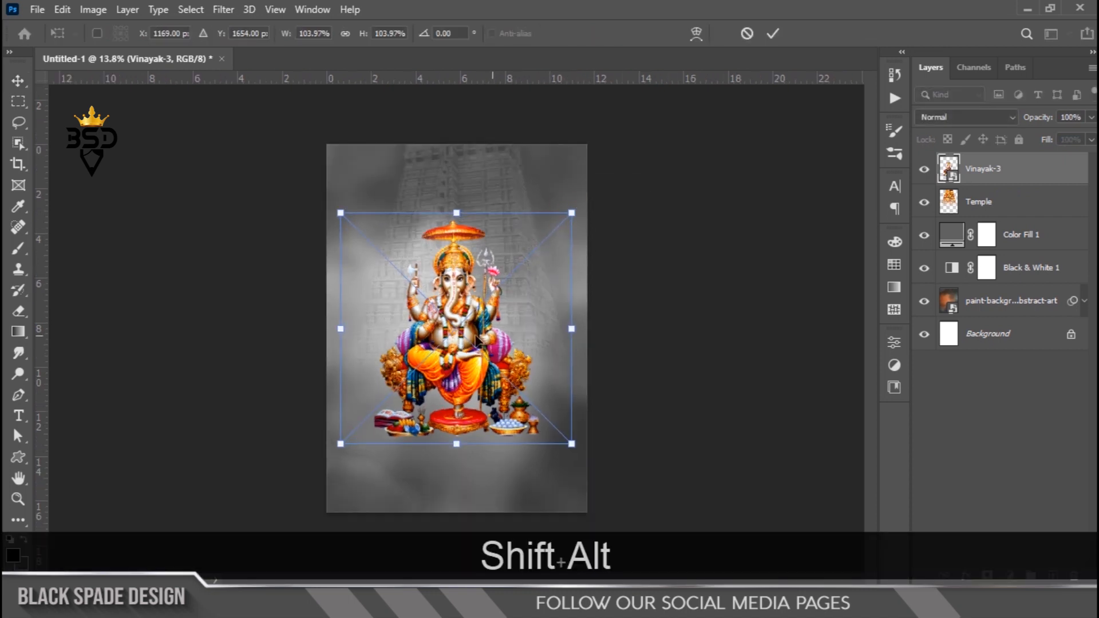
{"action": "left_click_drag", "start_coordinate": [455, 339], "coordinate": [453, 334]}
{"action": "key", "text": "Return"}
- Zoom in on the sweets bowl and draw a closed Pen path around the white fringe beneath it
{"action": "scroll", "coordinate": [458, 321], "scroll_direction": "up", "scroll_amount": 3}
{"action": "scroll", "coordinate": [460, 309], "scroll_direction": "up", "scroll_amount": 3}
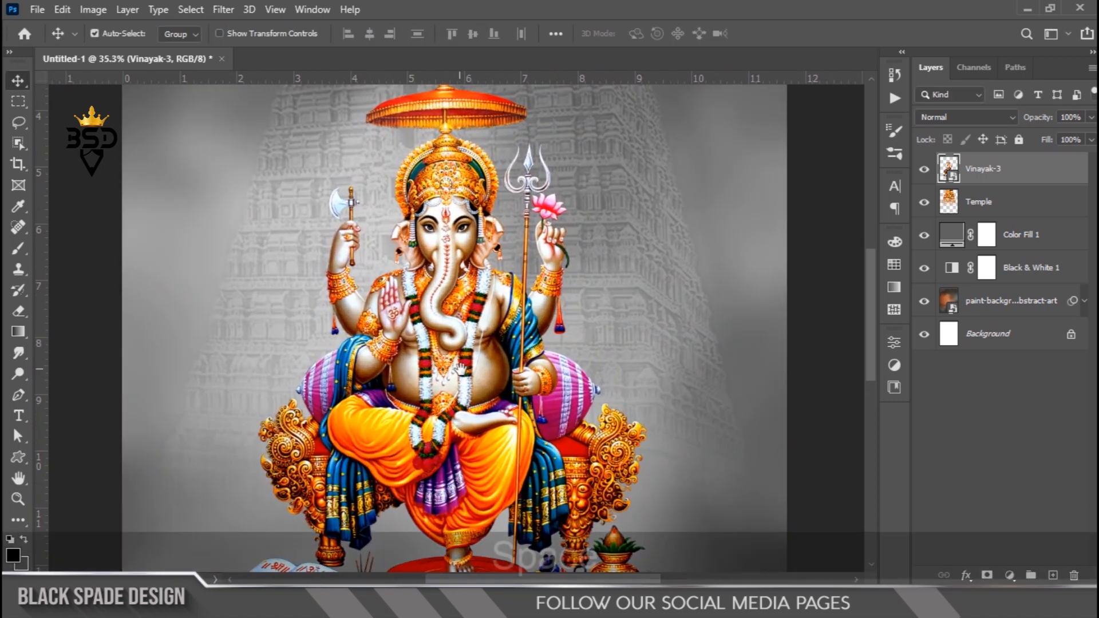
{"action": "left_click_drag", "start_coordinate": [458, 361], "coordinate": [478, 278]}
{"action": "scroll", "coordinate": [491, 348], "scroll_direction": "up", "scroll_amount": 4}
{"action": "left_click_drag", "start_coordinate": [503, 413], "coordinate": [509, 263]}
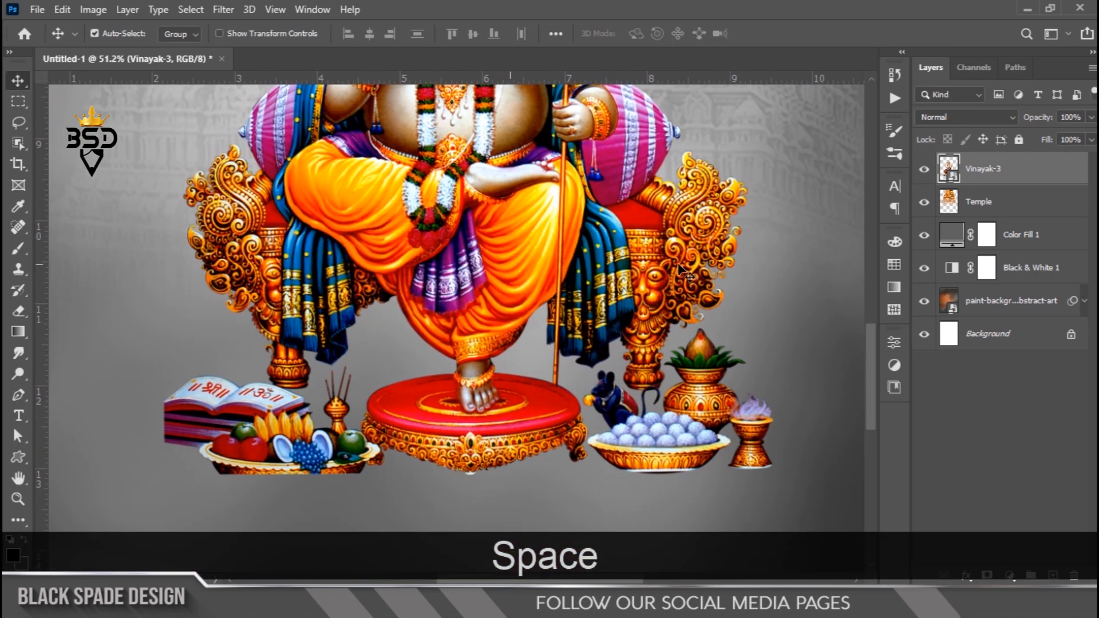
{"action": "right_click", "coordinate": [1038, 181]}
{"action": "left_click", "coordinate": [847, 312]}
{"action": "scroll", "coordinate": [675, 475], "scroll_direction": "up", "scroll_amount": 5}
{"action": "left_click_drag", "start_coordinate": [682, 481], "coordinate": [496, 294]}
{"action": "scroll", "coordinate": [497, 295], "scroll_direction": "up", "scroll_amount": 3}
{"action": "key", "text": "p"}
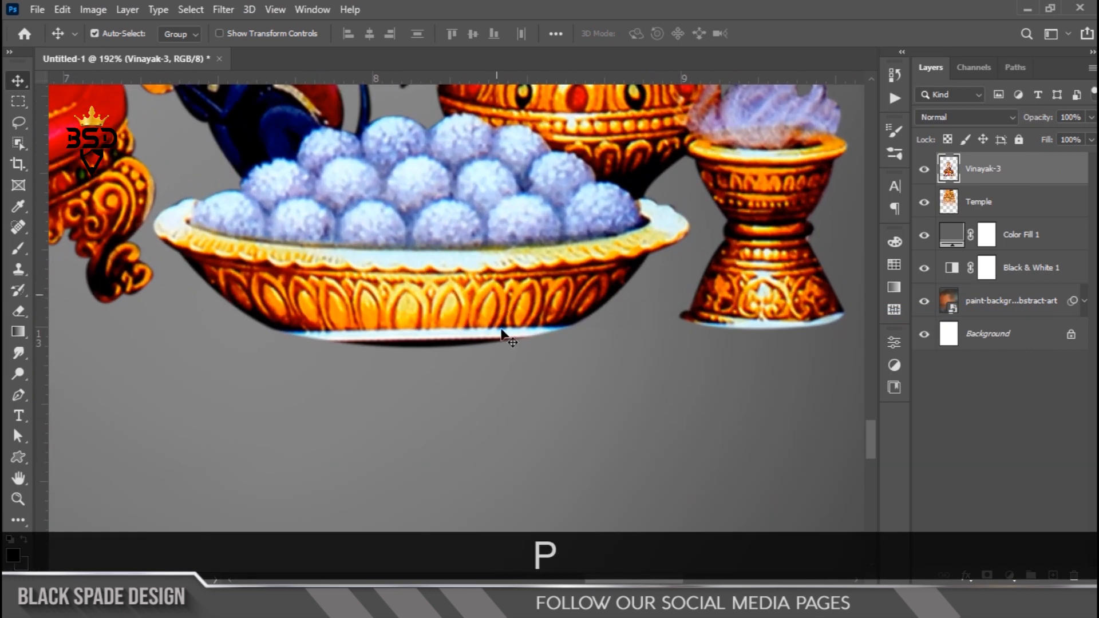
{"action": "scroll", "coordinate": [501, 330], "scroll_direction": "up", "scroll_amount": 4}
{"action": "left_click_drag", "start_coordinate": [439, 334], "coordinate": [547, 350]}
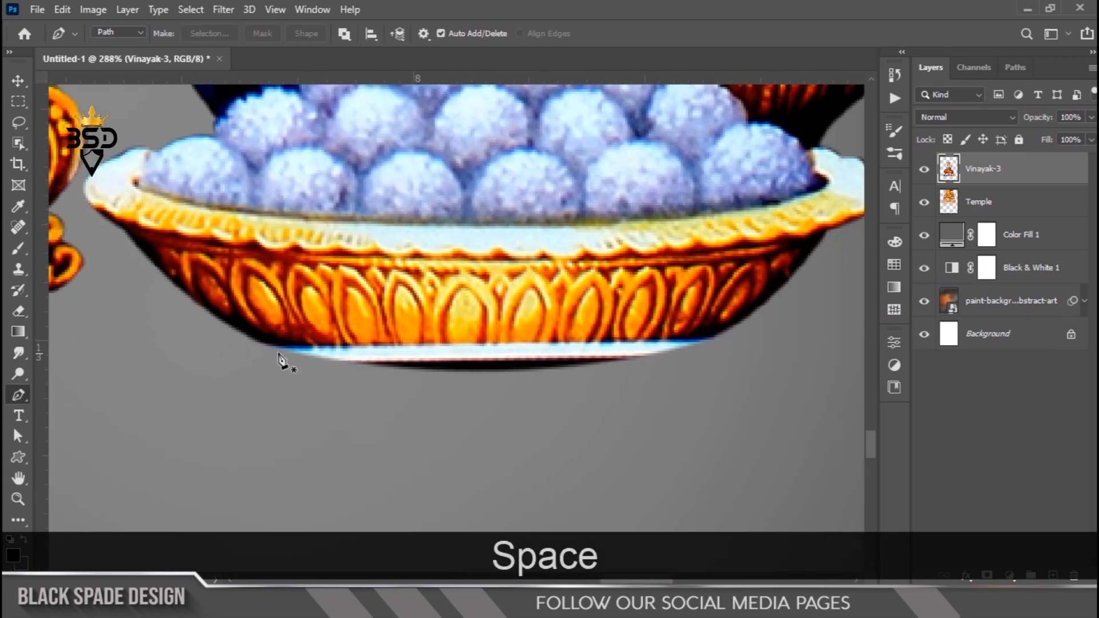
{"action": "left_click", "coordinate": [221, 319]}
{"action": "left_click_drag", "start_coordinate": [463, 343], "coordinate": [601, 342]}
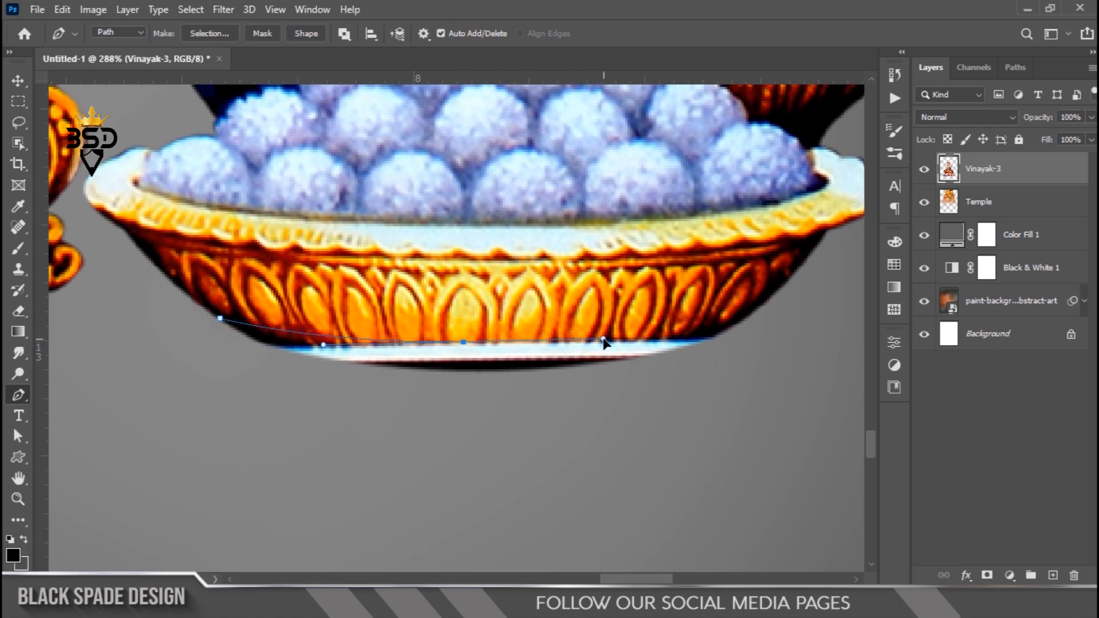
{"action": "left_click_drag", "start_coordinate": [788, 287], "coordinate": [849, 230]}
{"action": "left_click_drag", "start_coordinate": [683, 418], "coordinate": [660, 425]}
{"action": "left_click_drag", "start_coordinate": [475, 450], "coordinate": [432, 451]}
{"action": "left_click_drag", "start_coordinate": [347, 433], "coordinate": [299, 416]}
{"action": "left_click_drag", "start_coordinate": [256, 399], "coordinate": [229, 378]}
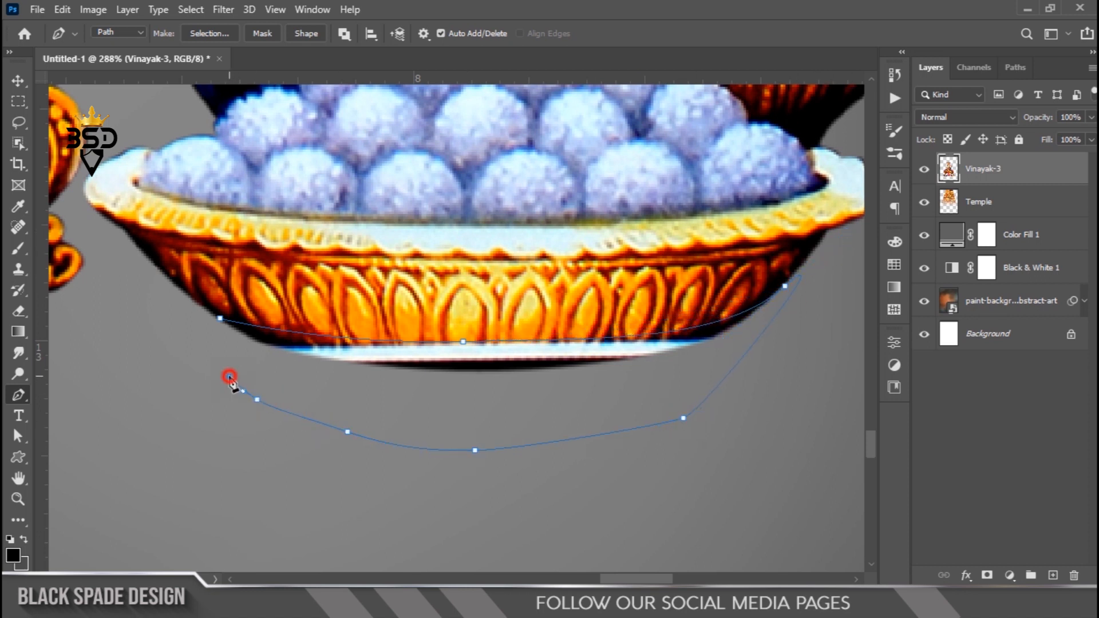
{"action": "left_click", "coordinate": [220, 318]}
- Convert the path into a selection and delete the enclosed pixels from the Vinayak-3 layer
{"action": "right_click", "coordinate": [418, 367]}
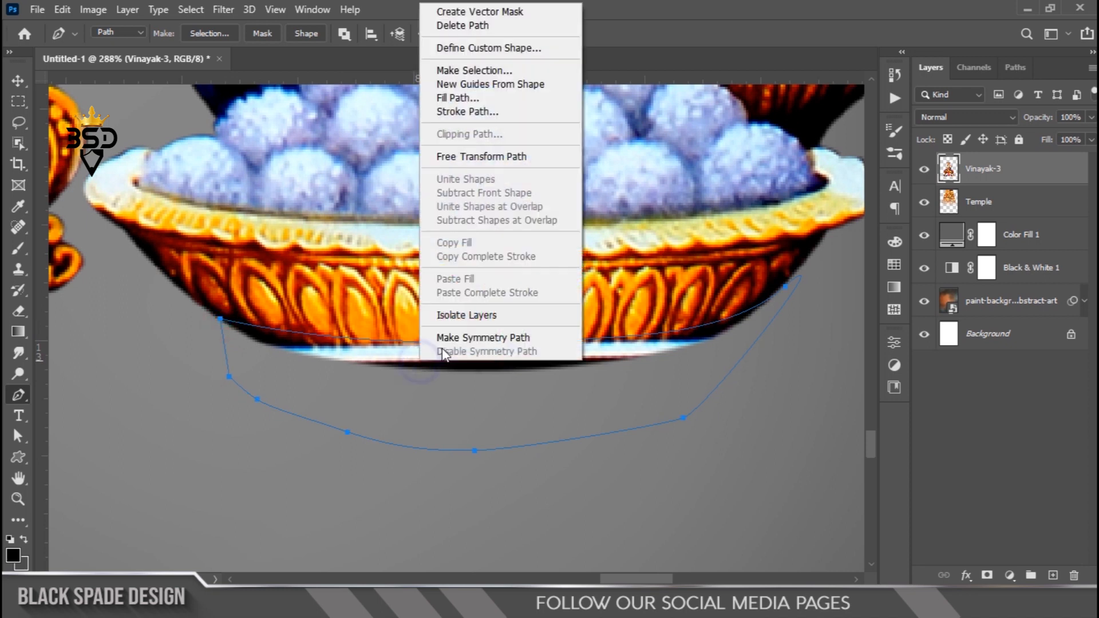
{"action": "left_click", "coordinate": [489, 70]}
{"action": "key", "text": "Return"}
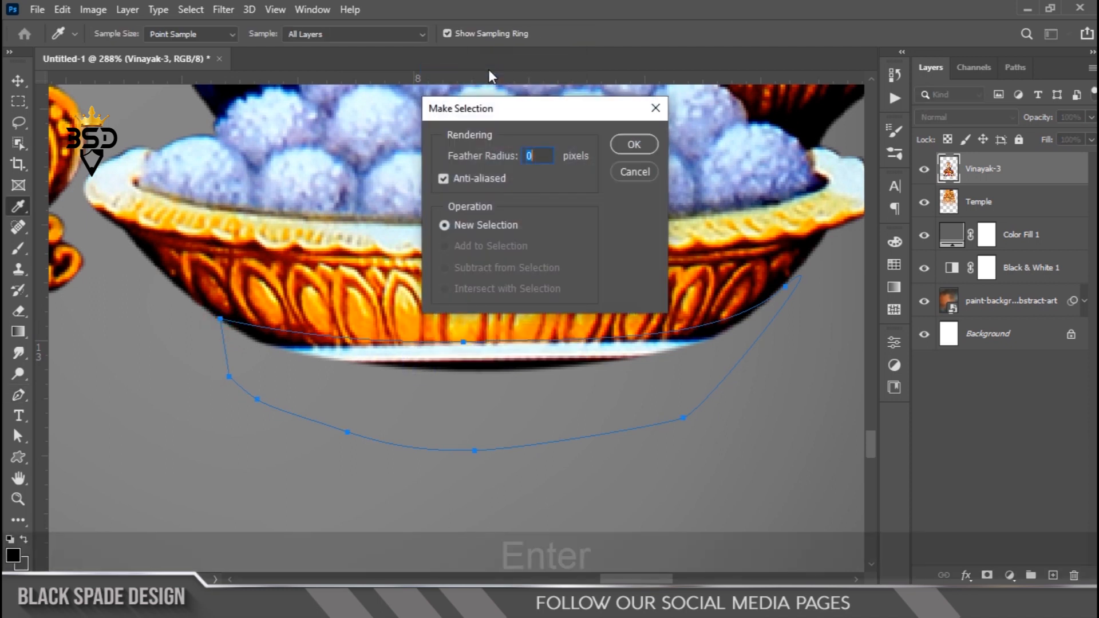
{"action": "key", "text": "Delete"}
- Trace a path beneath the incense holder, make it a selection, delete the enclosed area and deselect
{"action": "scroll", "coordinate": [481, 282], "scroll_direction": "down", "scroll_amount": 4}
{"action": "key", "text": "space"}
{"action": "left_click_drag", "start_coordinate": [638, 298], "coordinate": [351, 292]}
{"action": "scroll", "coordinate": [544, 329], "scroll_direction": "up", "scroll_amount": 3}
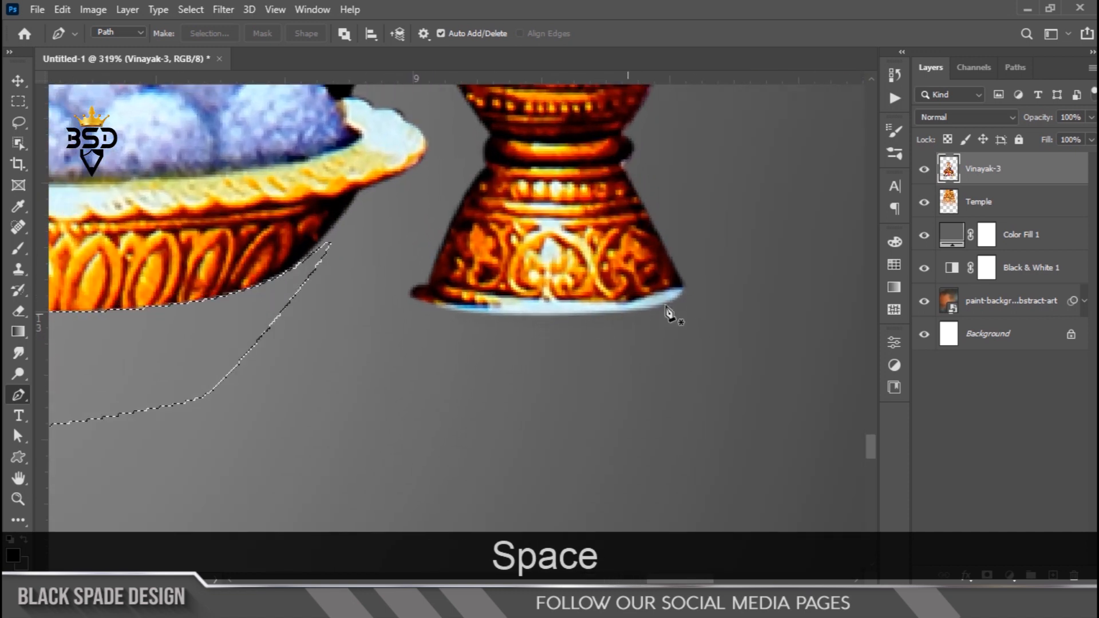
{"action": "left_click", "coordinate": [688, 283]}
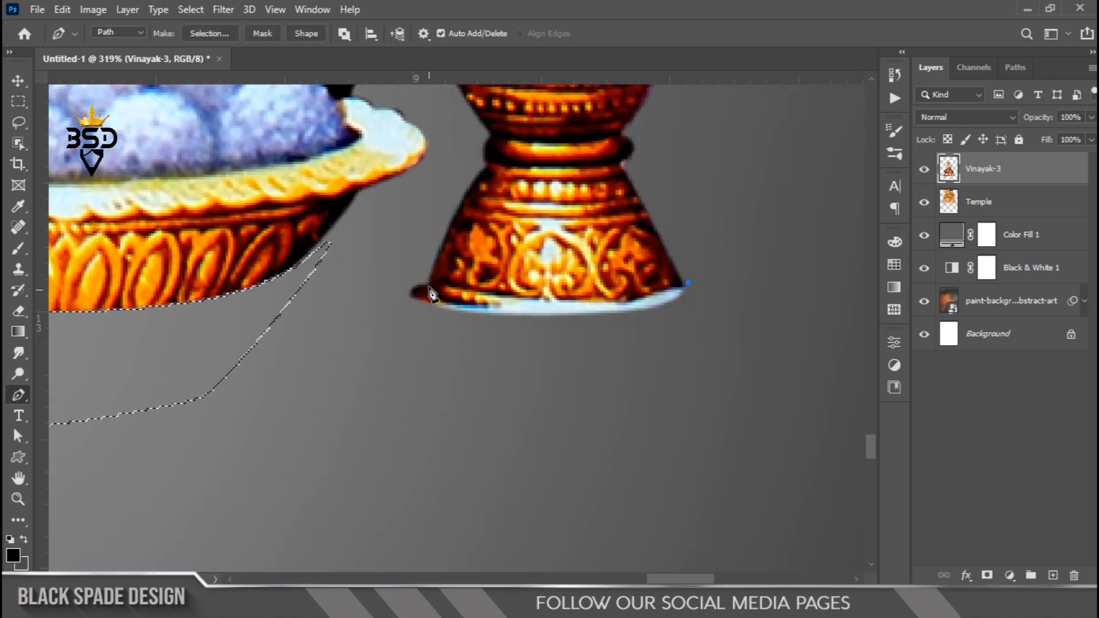
{"action": "left_click_drag", "start_coordinate": [391, 270], "coordinate": [297, 205]}
{"action": "left_click", "coordinate": [434, 398]}
{"action": "left_click_drag", "start_coordinate": [682, 383], "coordinate": [711, 367]}
{"action": "left_click_drag", "start_coordinate": [743, 323], "coordinate": [728, 269]}
{"action": "left_click", "coordinate": [688, 282]}
{"action": "right_click", "coordinate": [680, 304]}
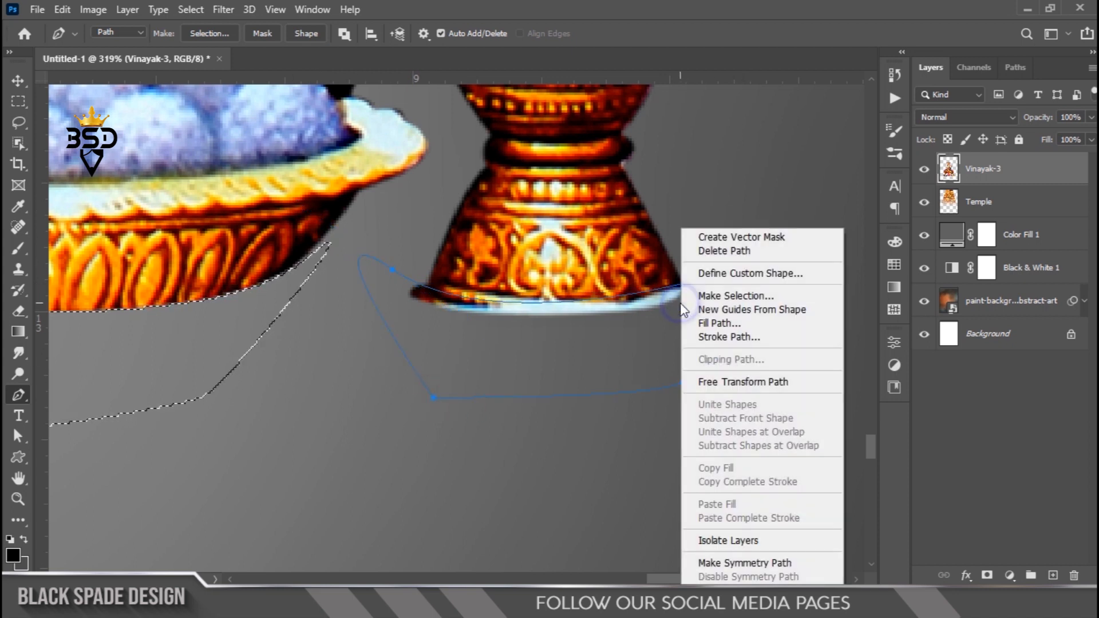
{"action": "left_click", "coordinate": [736, 295]}
{"action": "key", "text": "Return"}
{"action": "key", "text": "Delete"}
{"action": "scroll", "coordinate": [462, 318], "scroll_direction": "down", "scroll_amount": 3}
{"action": "key", "text": "ctrl+d"}
- Trace a path beneath the fruit plate, make it a selection, delete the enclosed area and deselect
{"action": "key", "text": "v"}
{"action": "scroll", "coordinate": [462, 319], "scroll_direction": "down", "scroll_amount": 10}
{"action": "left_click_drag", "start_coordinate": [359, 362], "coordinate": [589, 351]}
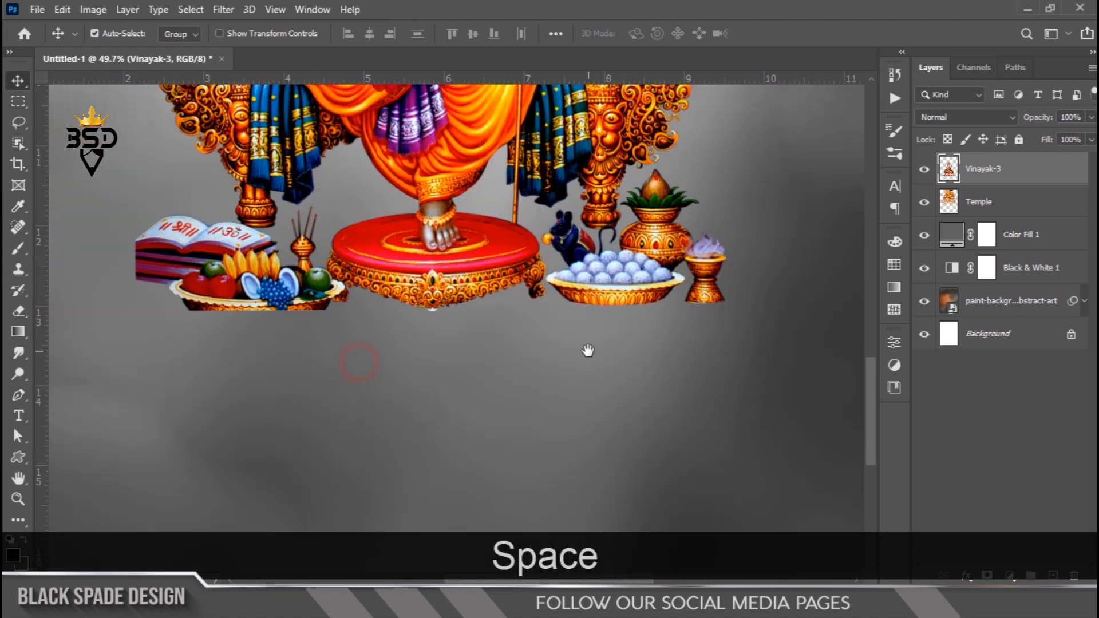
{"action": "scroll", "coordinate": [236, 323], "scroll_direction": "up", "scroll_amount": 5}
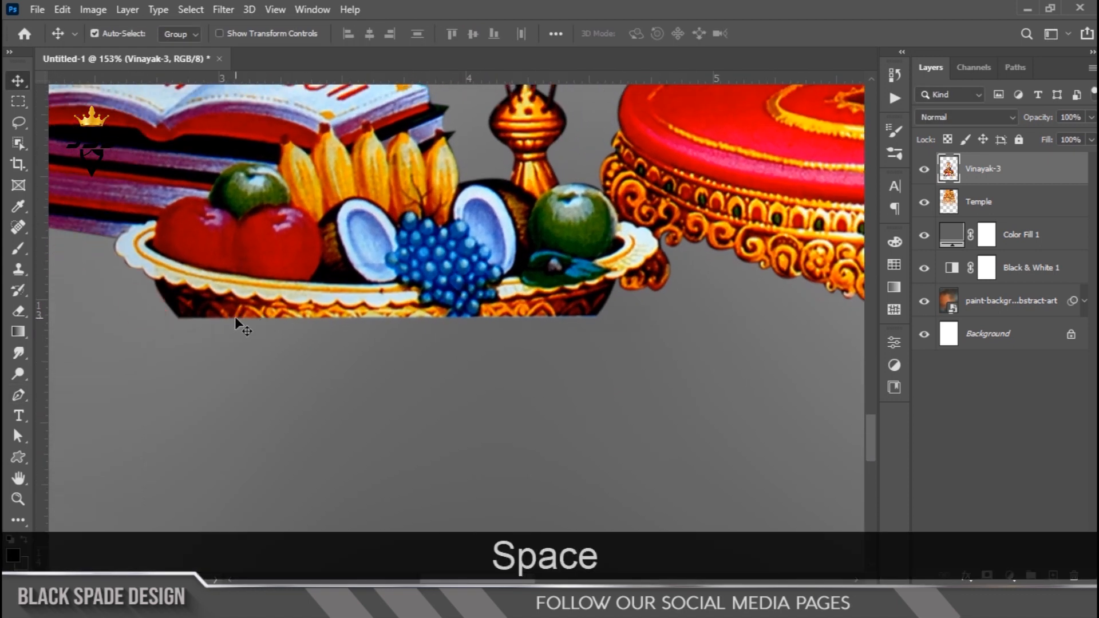
{"action": "right_click", "coordinate": [236, 324]}
{"action": "left_click", "coordinate": [243, 318]}
{"action": "scroll", "coordinate": [244, 321], "scroll_direction": "up", "scroll_amount": 3}
{"action": "key", "text": "p"}
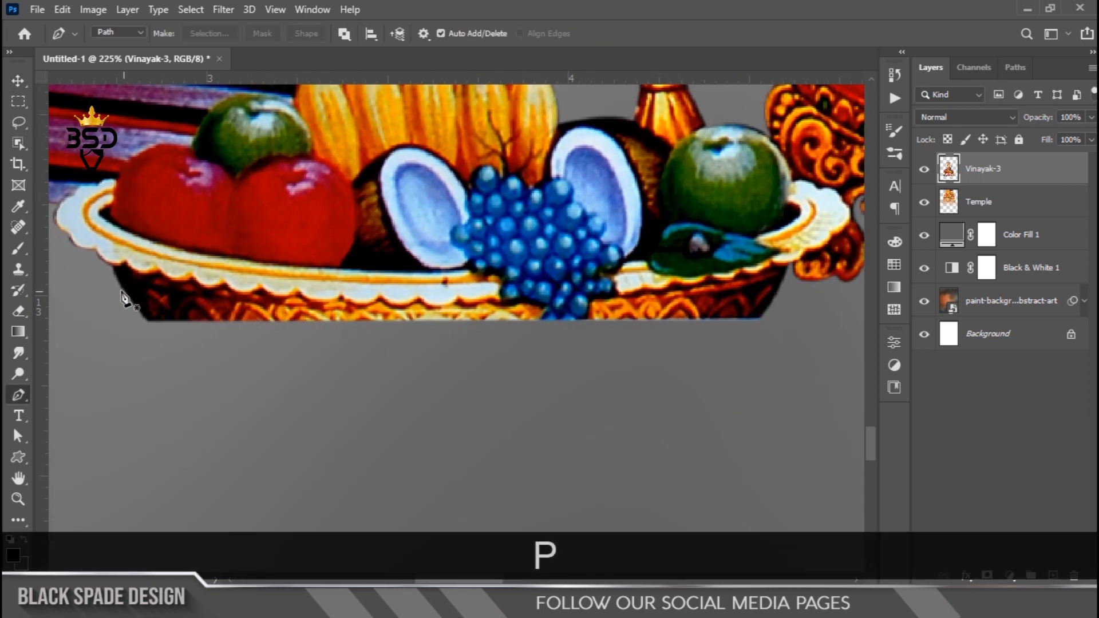
{"action": "left_click", "coordinate": [117, 281]}
{"action": "left_click_drag", "start_coordinate": [325, 319], "coordinate": [504, 319]}
{"action": "left_click", "coordinate": [691, 319]}
{"action": "left_click_drag", "start_coordinate": [777, 296], "coordinate": [788, 280]}
{"action": "left_click_drag", "start_coordinate": [735, 390], "coordinate": [676, 402]}
{"action": "left_click_drag", "start_coordinate": [463, 416], "coordinate": [385, 424]}
{"action": "left_click_drag", "start_coordinate": [213, 417], "coordinate": [149, 378]}
{"action": "left_click", "coordinate": [147, 377]}
{"action": "left_click", "coordinate": [118, 281]}
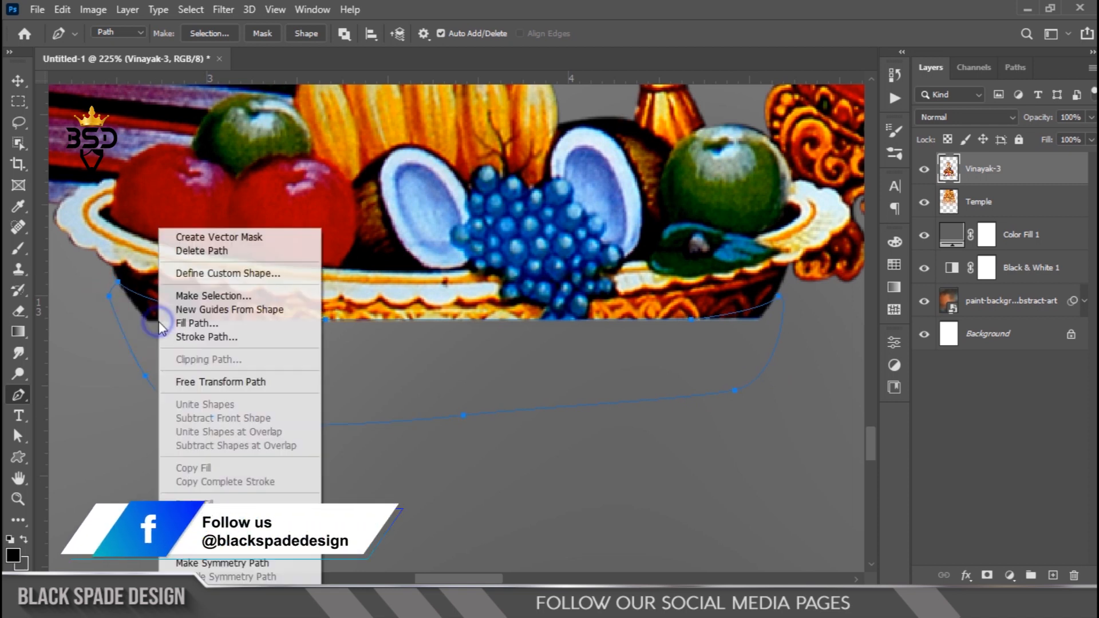
{"action": "left_click", "coordinate": [217, 296]}
{"action": "key", "text": "Return"}
{"action": "key", "text": "Delete"}
{"action": "scroll", "coordinate": [230, 298], "scroll_direction": "down", "scroll_amount": 3}
{"action": "key", "text": "ctrl+d"}
- Add a new layer above the Temple layer and paint a soft black brush dab beneath the pedestal
{"action": "key", "text": "v"}
{"action": "scroll", "coordinate": [280, 332], "scroll_direction": "down", "scroll_amount": 5}
{"action": "left_click_drag", "start_coordinate": [280, 332], "coordinate": [389, 319]}
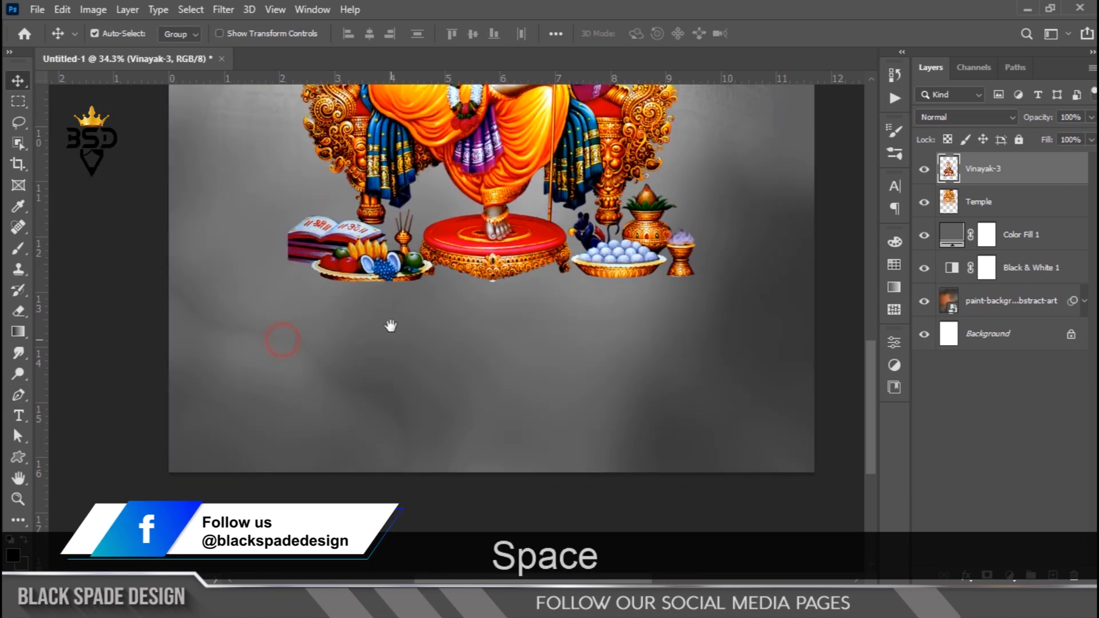
{"action": "scroll", "coordinate": [442, 322], "scroll_direction": "down", "scroll_amount": 3}
{"action": "scroll", "coordinate": [490, 333], "scroll_direction": "up", "scroll_amount": 3}
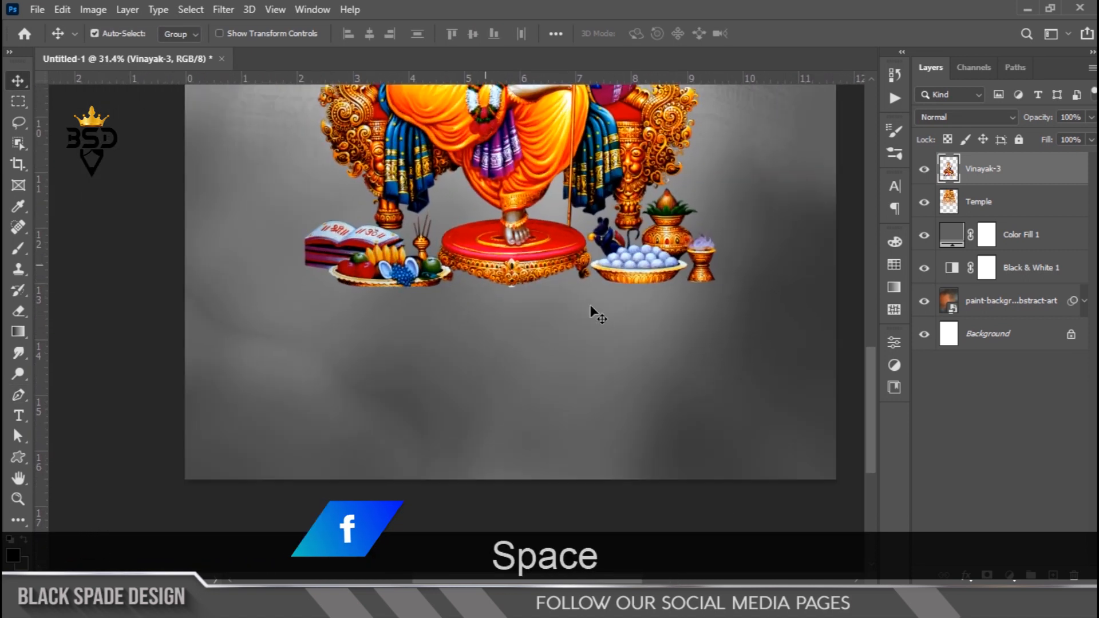
{"action": "left_click", "coordinate": [996, 201]}
{"action": "scroll", "coordinate": [572, 311], "scroll_direction": "up", "scroll_amount": 3}
{"action": "left_click_drag", "start_coordinate": [572, 311], "coordinate": [596, 325]}
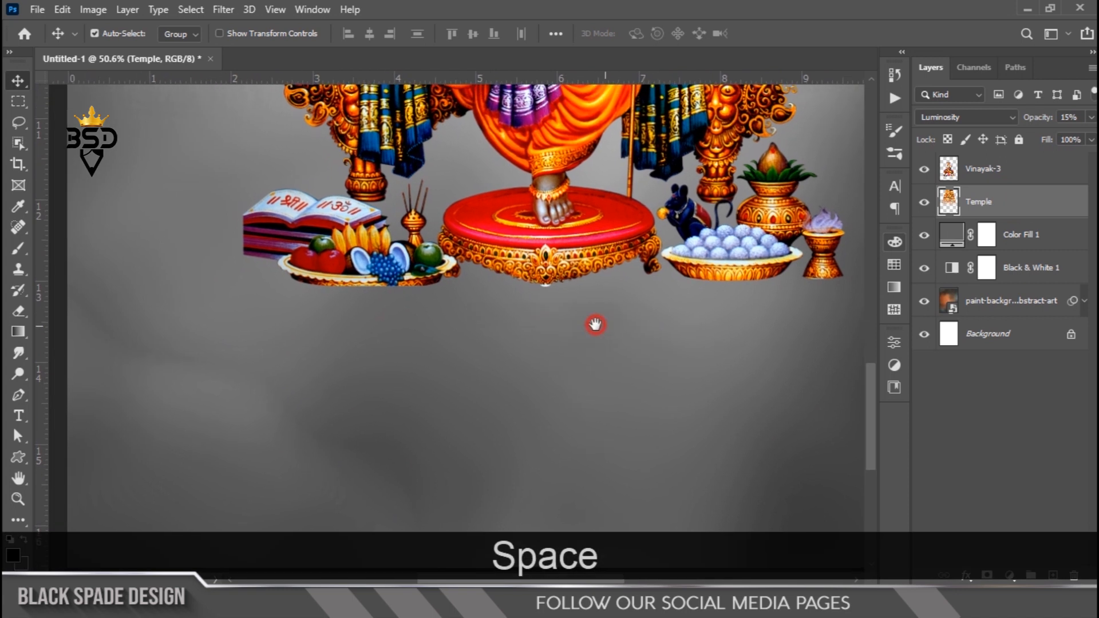
{"action": "left_click", "coordinate": [1054, 575]}
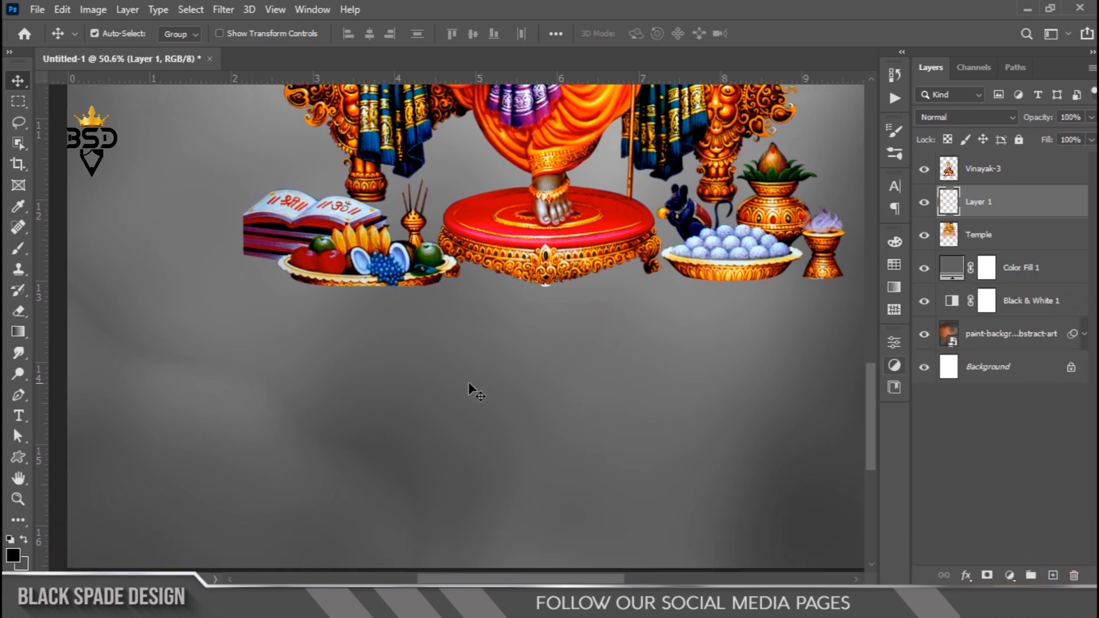
{"action": "key", "text": "b"}
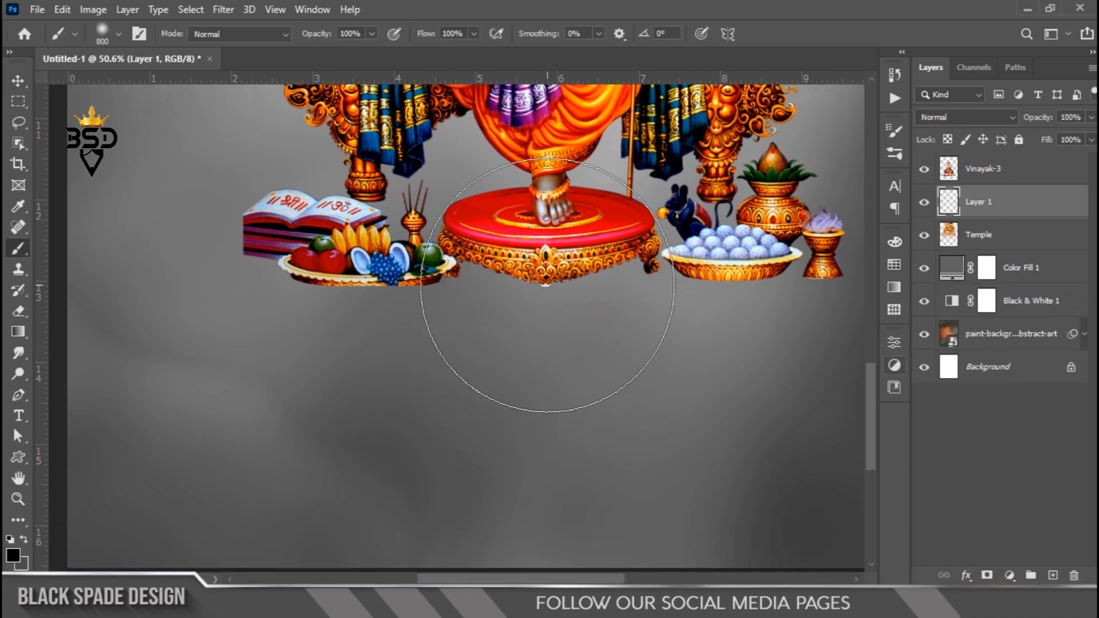
{"action": "left_click", "coordinate": [542, 265]}
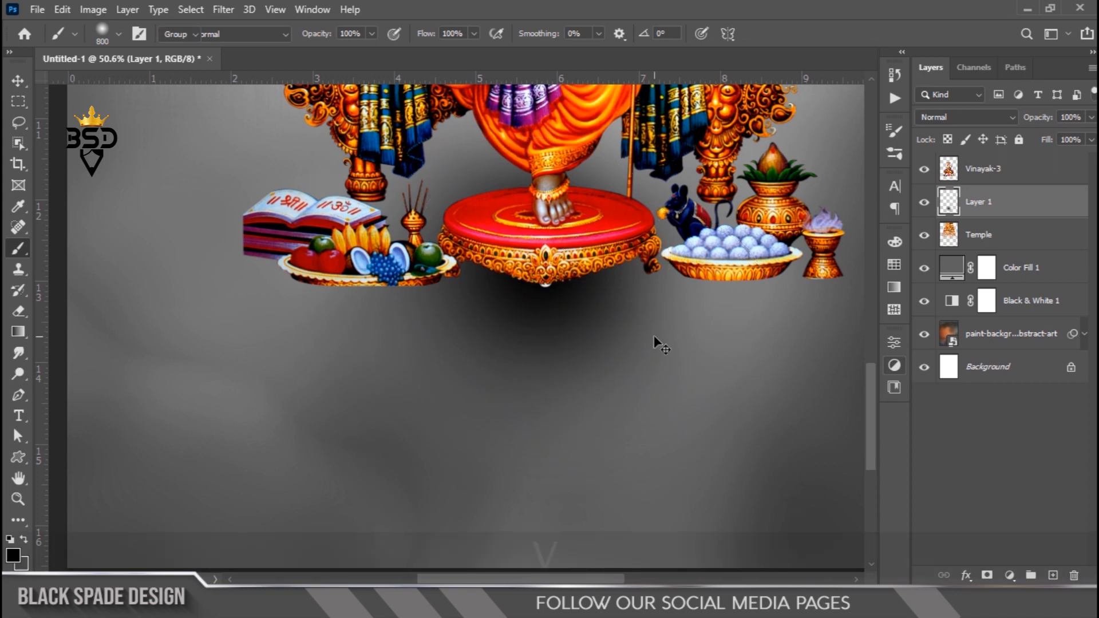
- Transform the black dab into a flat shadow under the pedestal, squashing its height to about 17%
{"action": "key", "text": "v"}
{"action": "scroll", "coordinate": [654, 335], "scroll_direction": "down", "scroll_amount": 2}
{"action": "key", "text": "ctrl+t"}
{"action": "left_click_drag", "start_coordinate": [567, 500], "coordinate": [563, 279]}
{"action": "scroll", "coordinate": [574, 283], "scroll_direction": "up", "scroll_amount": 4}
{"action": "left_click_drag", "start_coordinate": [571, 340], "coordinate": [572, 353]}
{"action": "left_click_drag", "start_coordinate": [571, 213], "coordinate": [570, 194]}
{"action": "left_click_drag", "start_coordinate": [576, 356], "coordinate": [576, 361]}
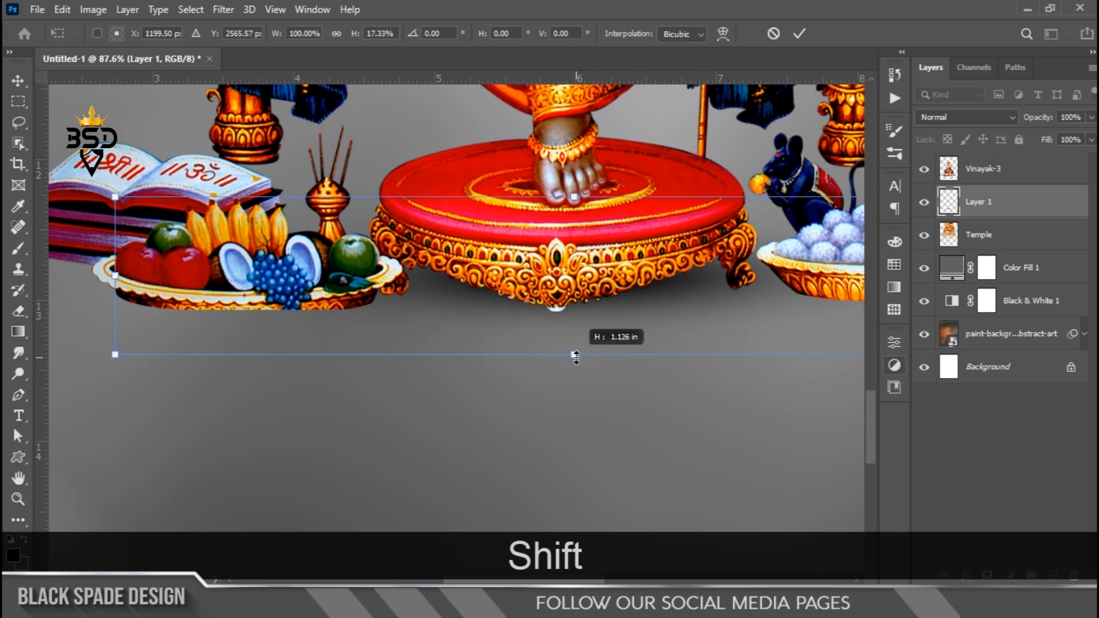
{"action": "key", "text": "Return"}
- Reposition the pedestal shadow and stretch its height slightly to about 106%
{"action": "scroll", "coordinate": [567, 338], "scroll_direction": "up", "scroll_amount": 2}
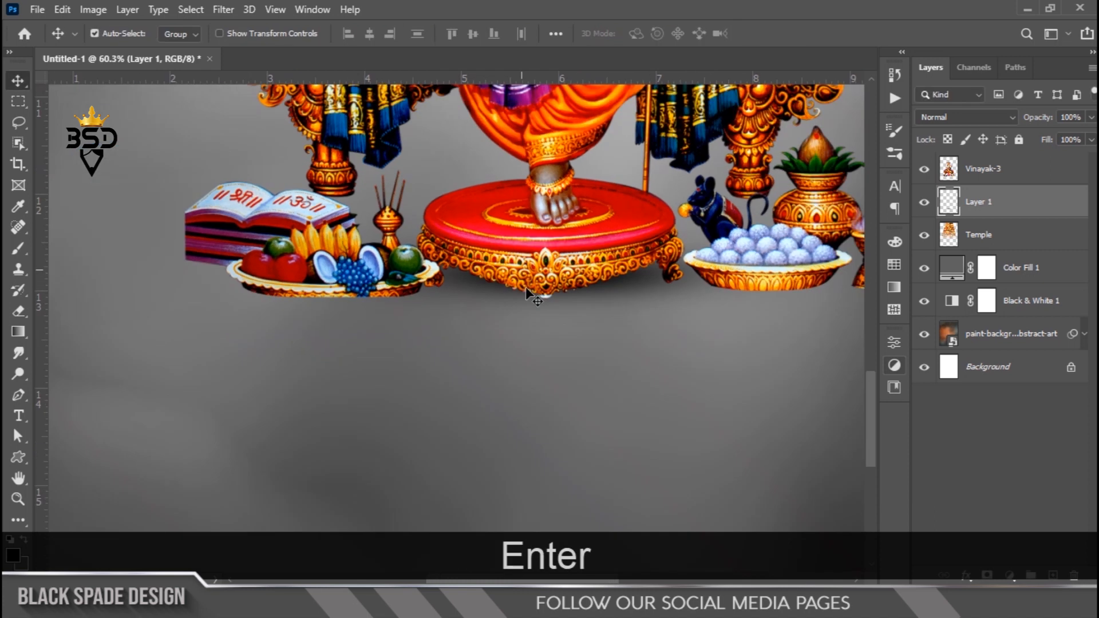
{"action": "left_click_drag", "start_coordinate": [592, 304], "coordinate": [521, 318]}
{"action": "key", "text": "ctrl+t"}
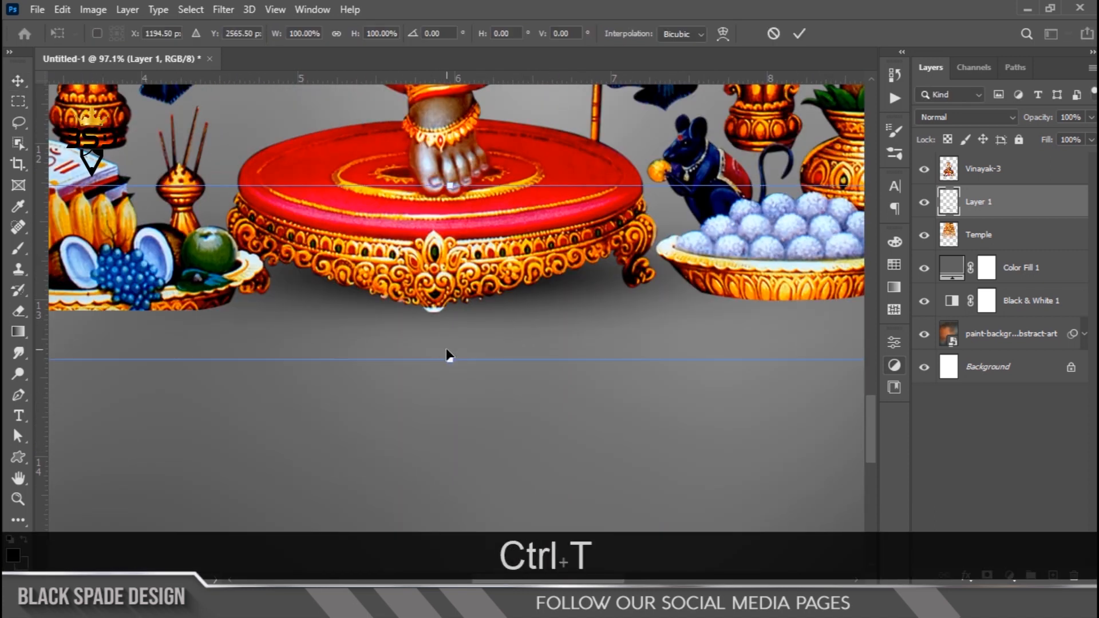
{"action": "left_click_drag", "start_coordinate": [453, 359], "coordinate": [454, 370]}
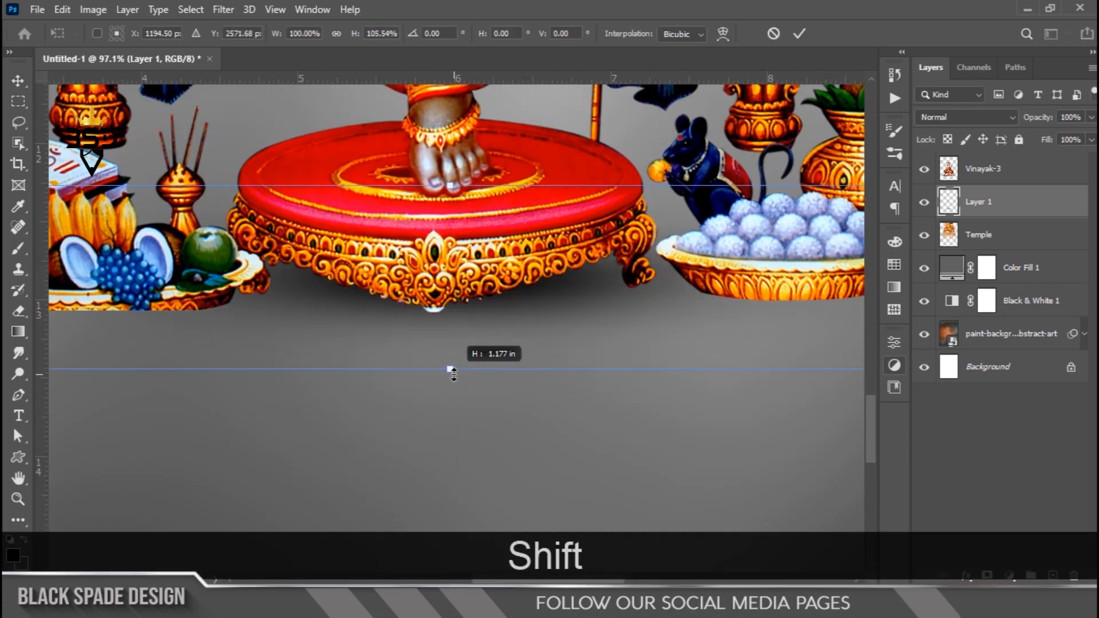
{"action": "key", "text": "Return"}
- Duplicate the shadow layer, scale the copy to about 33% and place it beneath the sweets bowl
{"action": "key", "text": "ctrl+j"}
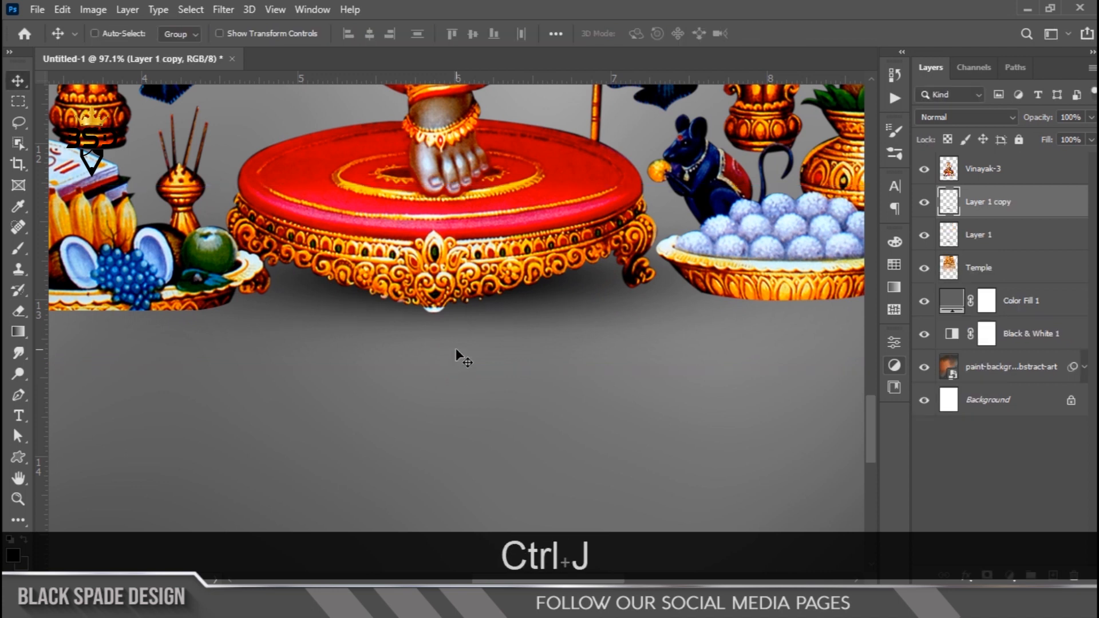
{"action": "key", "text": "ctrl+t"}
{"action": "scroll", "coordinate": [468, 330], "scroll_direction": "down", "scroll_amount": 3}
{"action": "left_click_drag", "start_coordinate": [824, 229], "coordinate": [570, 286]}
{"action": "left_click_drag", "start_coordinate": [512, 310], "coordinate": [741, 315]}
{"action": "key", "text": "Return"}
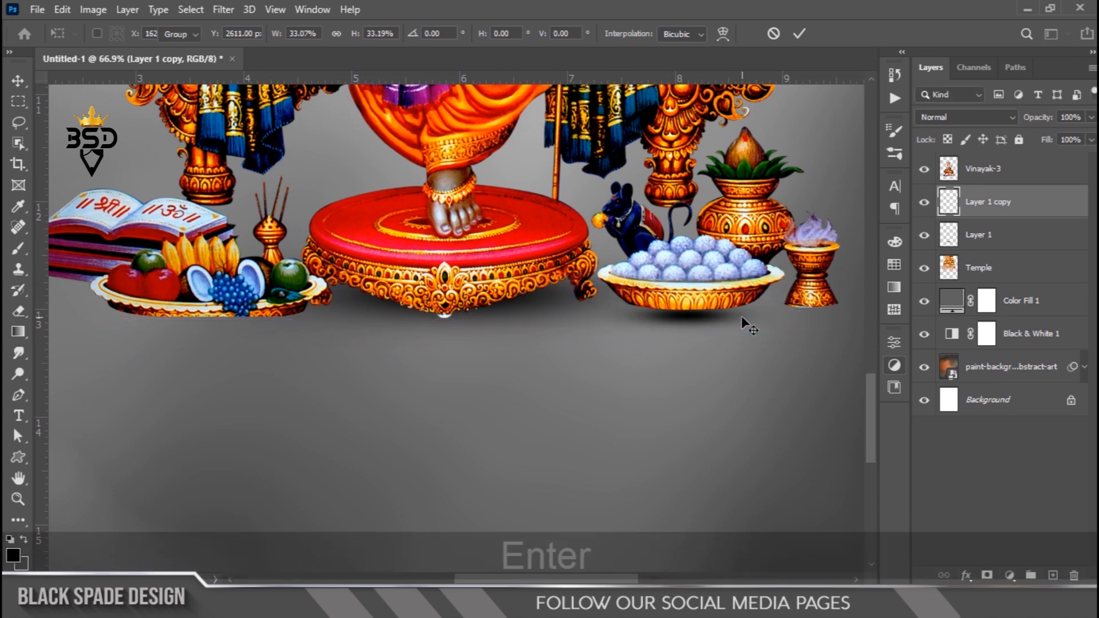
- Nudge the copied shadow vertically to sit just beneath the sweets bowl
{"action": "key", "text": "Up"}
{"action": "key", "text": "Up"}
{"action": "key", "text": "Up"}
{"action": "key", "text": "Up"}
{"action": "key", "text": "space"}
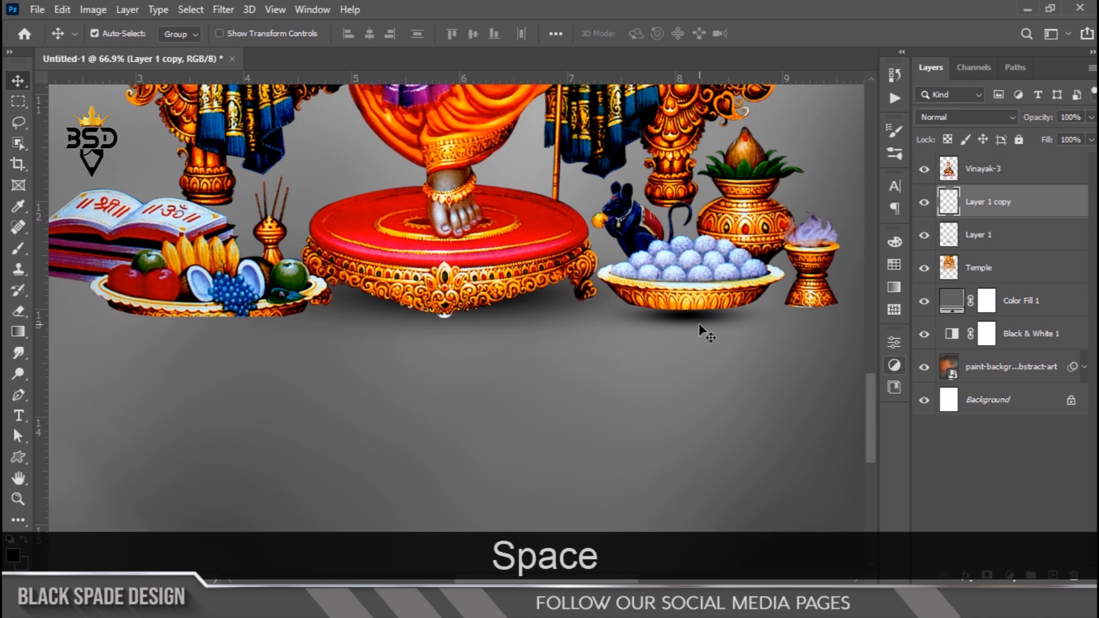
{"action": "left_click", "coordinate": [699, 322], "text": "ctrl"}
{"action": "key", "text": "space"}
{"action": "left_click", "coordinate": [703, 321], "text": "ctrl"}
{"action": "left_click_drag", "start_coordinate": [715, 309], "coordinate": [240, 325]}
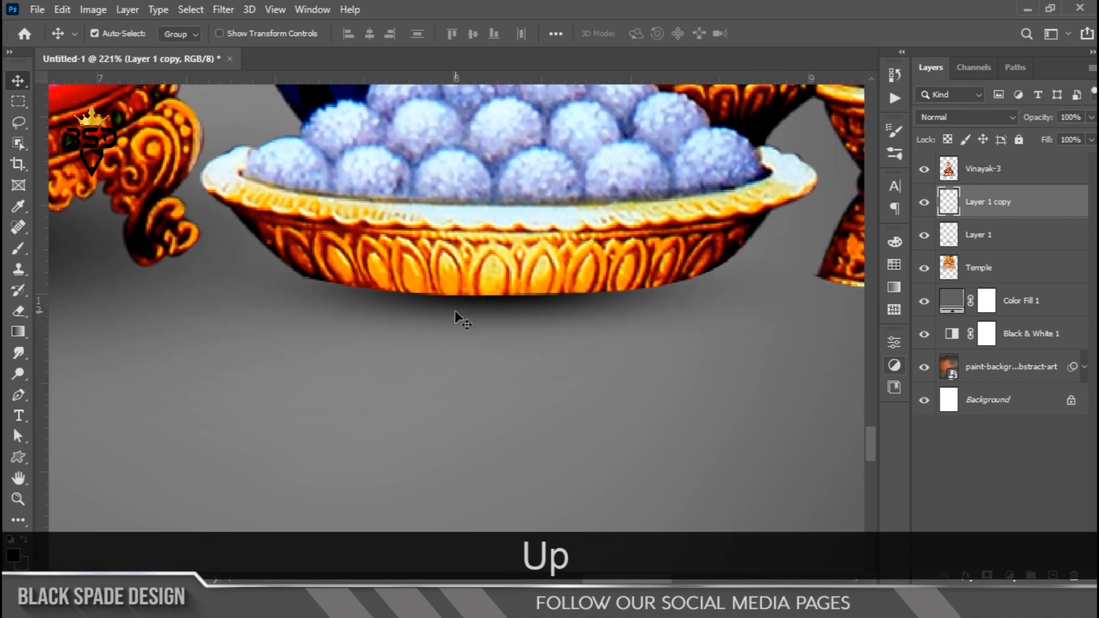
{"action": "scroll", "coordinate": [455, 310], "scroll_direction": "down", "scroll_amount": 6}
{"action": "key", "text": "Down"}
{"action": "key", "text": "Down"}
{"action": "key", "text": "Down"}
{"action": "key", "text": "Down"}
{"action": "key", "text": "Down"}
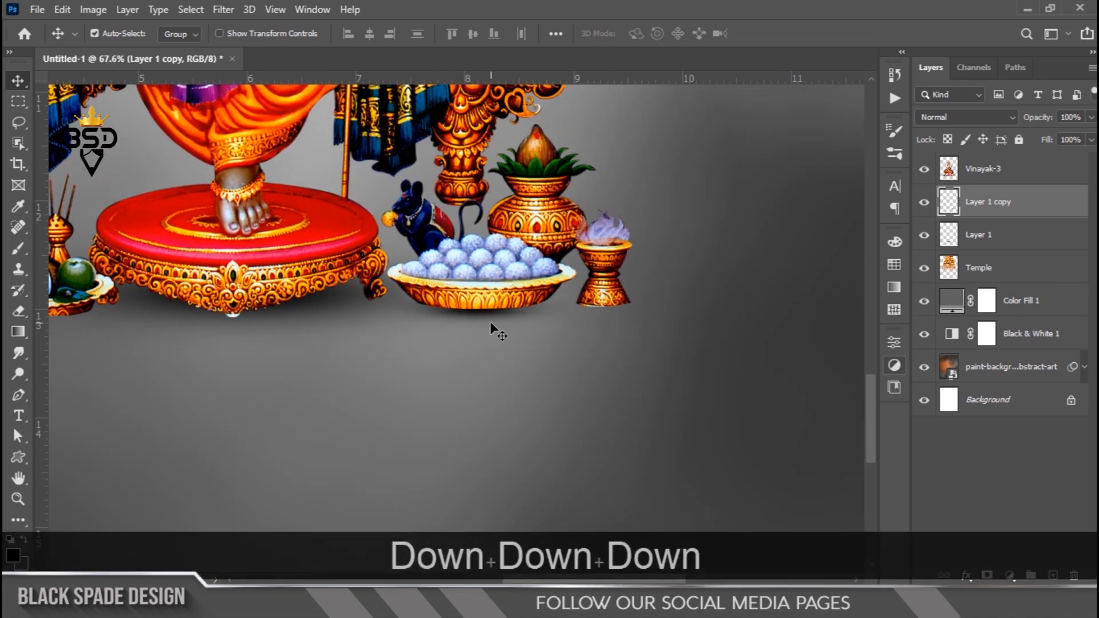
{"action": "key", "text": "ctrl+t"}
{"action": "left_click_drag", "start_coordinate": [591, 309], "coordinate": [592, 309]}
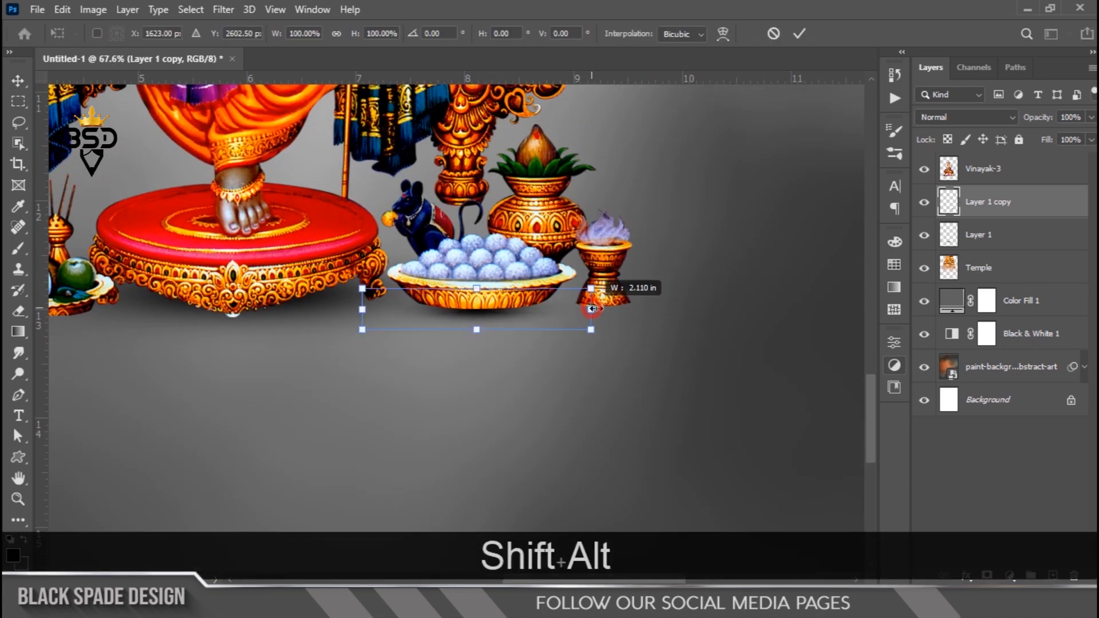
{"action": "key", "text": "Return"}
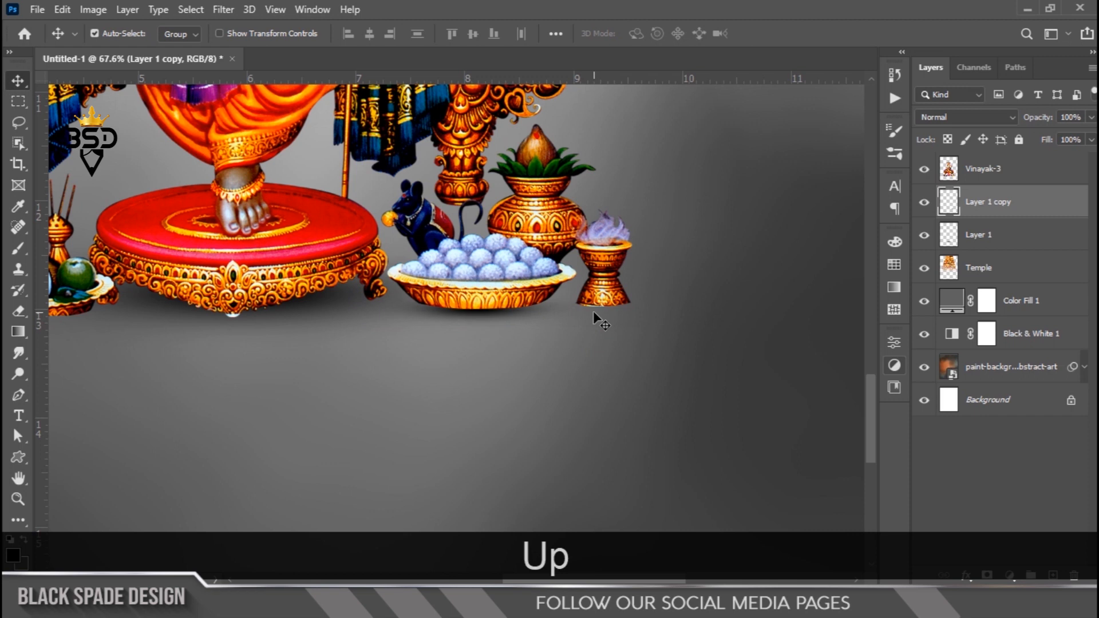
- Duplicate the bowl shadow, move the copy under the incense pot, scale it to about 68% and nudge it up
{"action": "left_click_drag", "start_coordinate": [503, 308], "coordinate": [621, 310]}
{"action": "key", "text": "ctrl+t"}
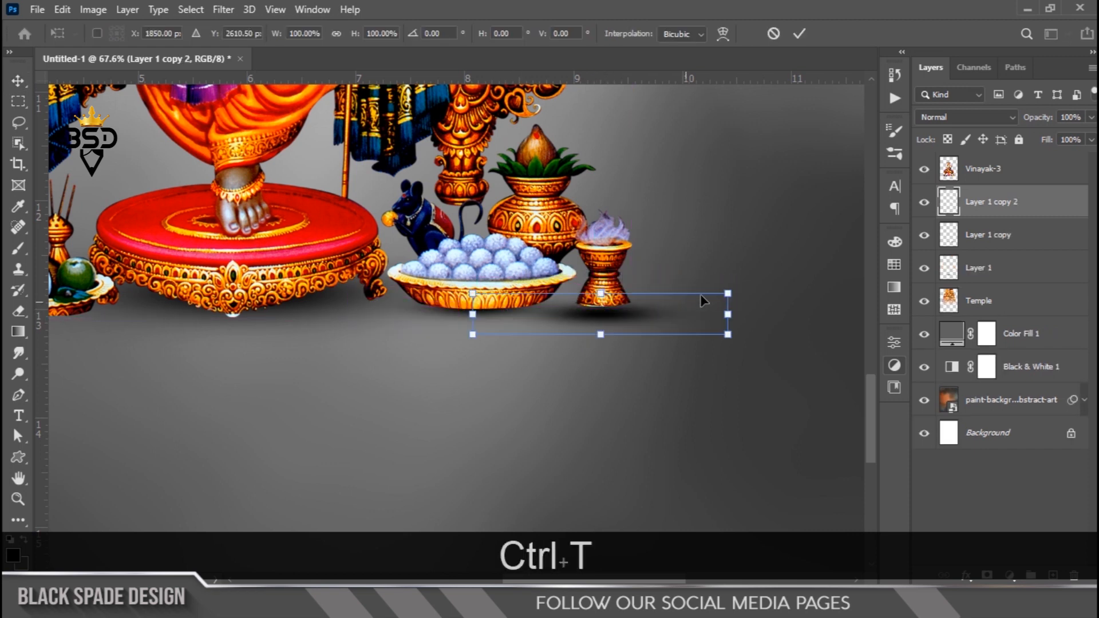
{"action": "left_click_drag", "start_coordinate": [726, 291], "coordinate": [683, 290]}
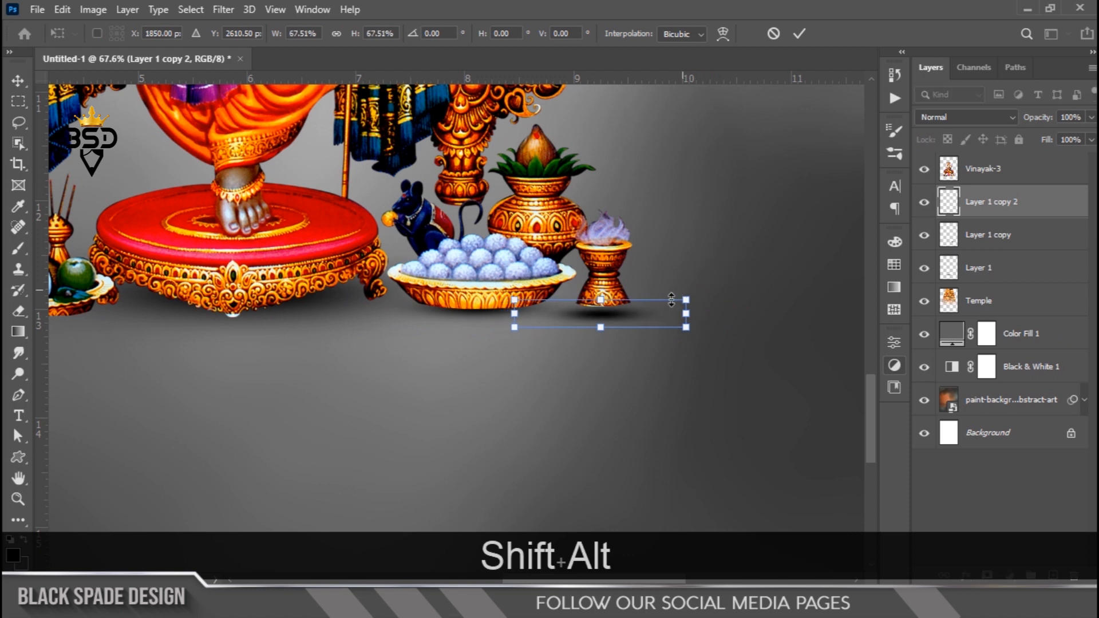
{"action": "key", "text": "Return"}
{"action": "key", "text": "Up"}
{"action": "key", "text": "Up"}
- Select the pedestal shadow layer and duplicate it, dragging the copy beneath the fruit offering plate
{"action": "scroll", "coordinate": [603, 314], "scroll_direction": "down", "scroll_amount": 3}
{"action": "left_click_drag", "start_coordinate": [561, 328], "coordinate": [736, 327]}
{"action": "scroll", "coordinate": [732, 327], "scroll_direction": "up", "scroll_amount": 4}
{"action": "right_click", "coordinate": [696, 310]}
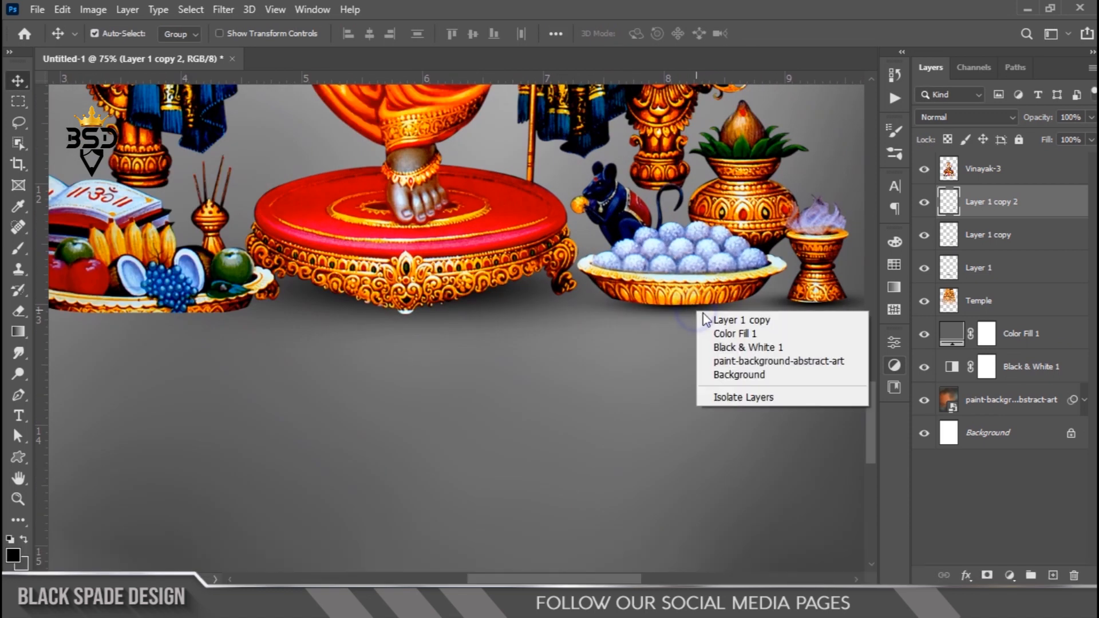
{"action": "left_click", "coordinate": [706, 319]}
{"action": "left_click_drag", "start_coordinate": [661, 311], "coordinate": [500, 336]}
- Stretch the fruit-plate shadow's width to about 149% and nudge it into place under the plate
{"action": "key", "text": "ctrl+t"}
{"action": "left_click_drag", "start_coordinate": [630, 320], "coordinate": [679, 313]}
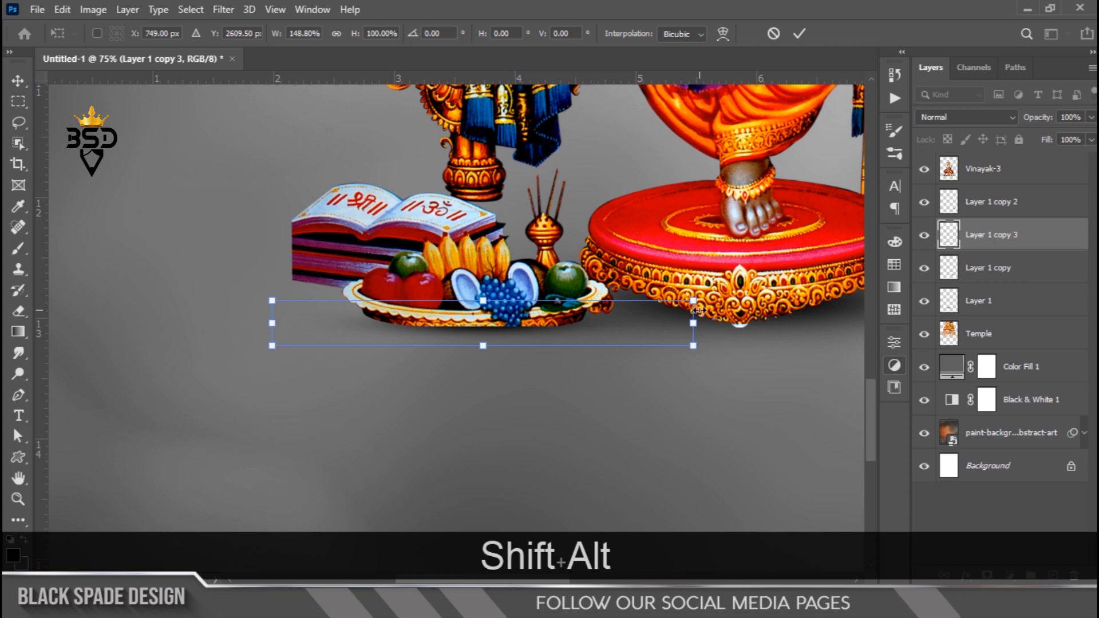
{"action": "left_click_drag", "start_coordinate": [699, 311], "coordinate": [697, 311]}
{"action": "key", "text": "Down"}
{"action": "key", "text": "Down"}
{"action": "key", "text": "Down"}
{"action": "key", "text": "Down"}
{"action": "key", "text": "Down"}
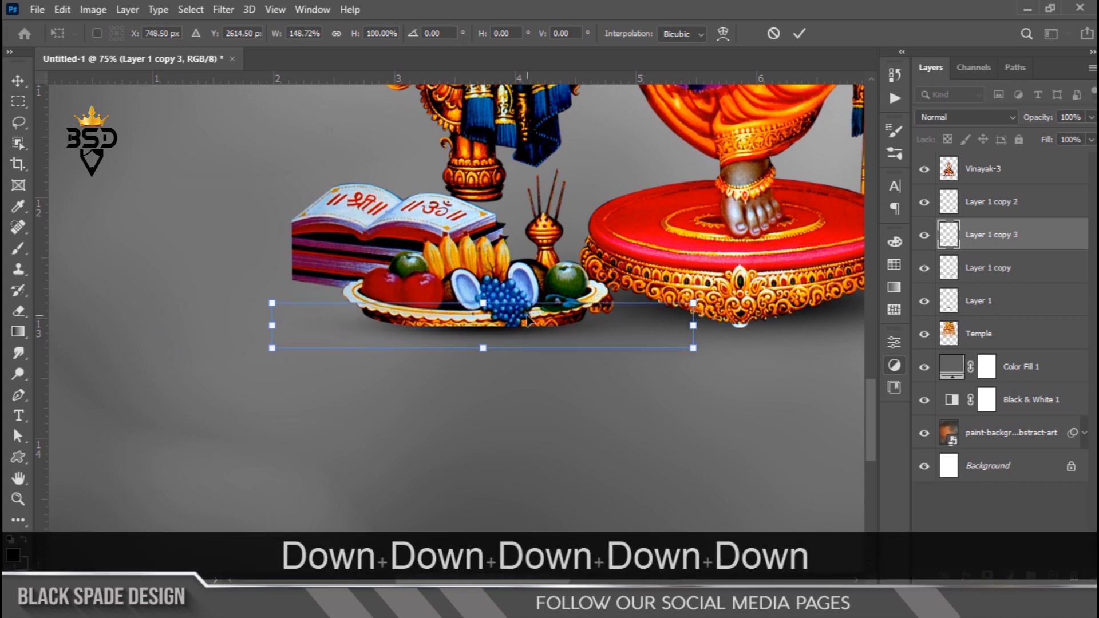
{"action": "key", "text": "Left"}
{"action": "key", "text": "Up"}
{"action": "key", "text": "Up"}
{"action": "key", "text": "Up"}
{"action": "key", "text": "Return"}
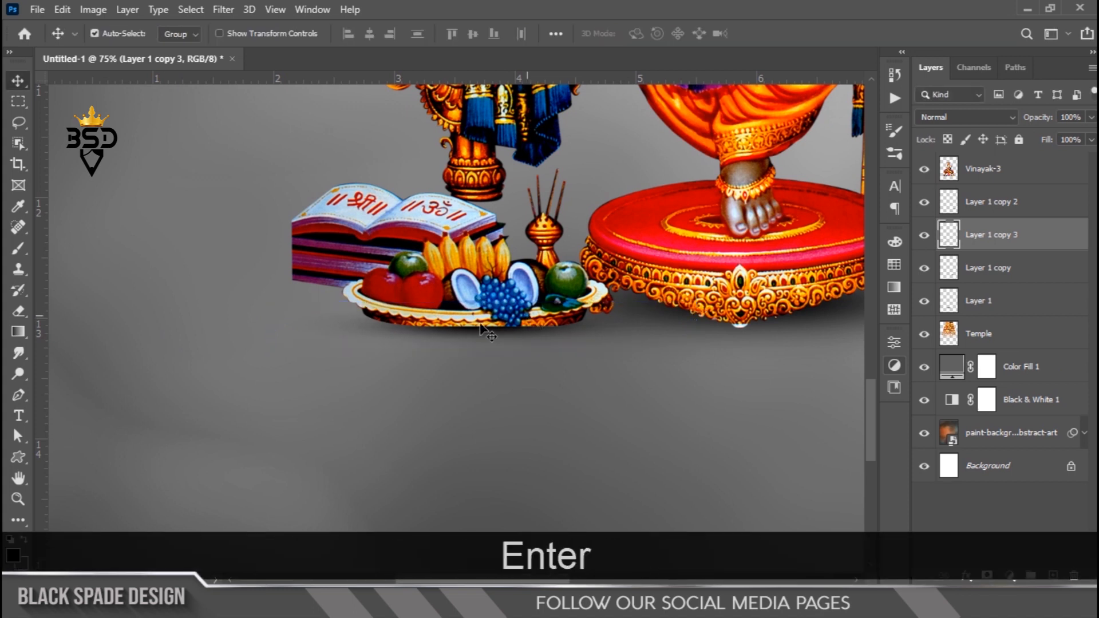
- Duplicate the fruit-plate shadow and position the copy slightly lower beneath the offerings
{"action": "left_click_drag", "start_coordinate": [486, 331], "coordinate": [402, 400]}
{"action": "scroll", "coordinate": [401, 400], "scroll_direction": "down", "scroll_amount": 3}
{"action": "scroll", "coordinate": [402, 400], "scroll_direction": "down", "scroll_amount": 5}
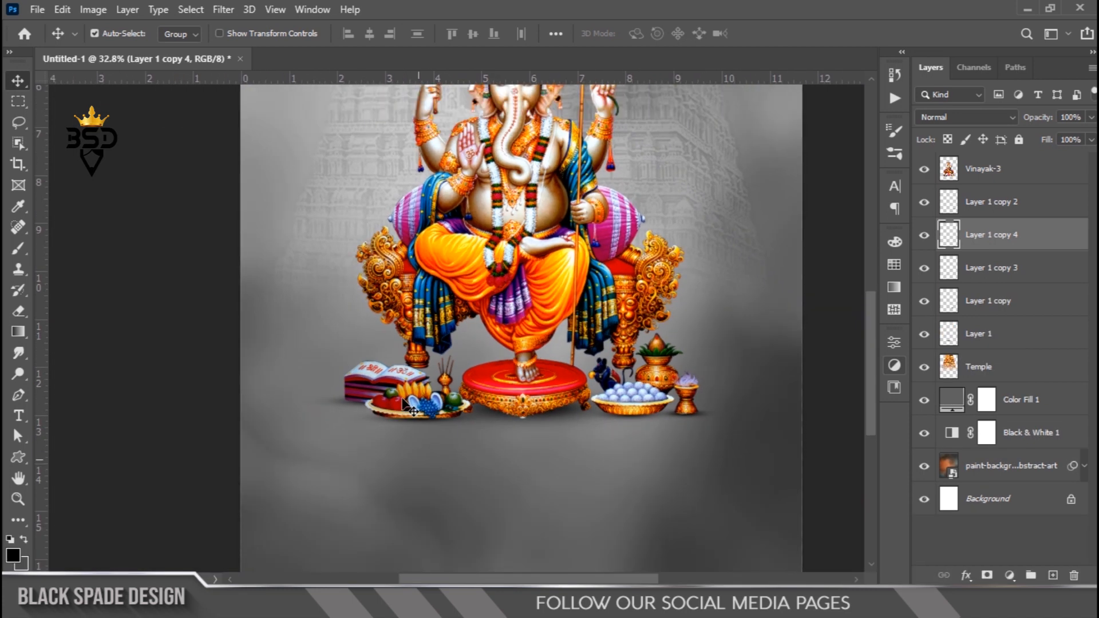
{"action": "scroll", "coordinate": [454, 420], "scroll_direction": "up", "scroll_amount": 1}
{"action": "left_click_drag", "start_coordinate": [464, 401], "coordinate": [477, 417]}
{"action": "scroll", "coordinate": [478, 415], "scroll_direction": "down", "scroll_amount": 2}
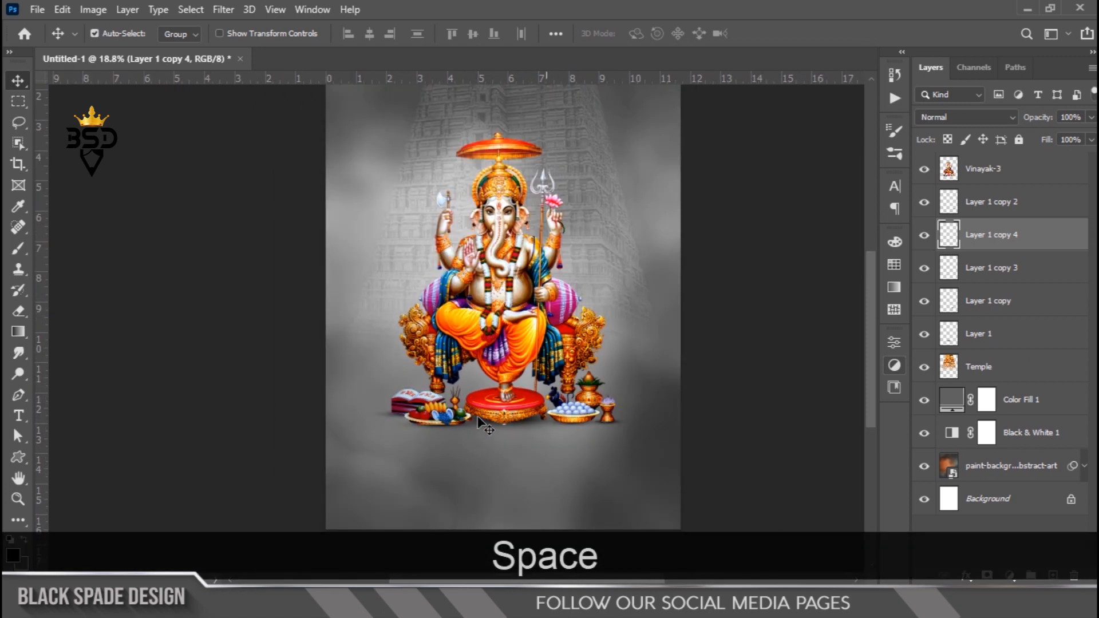
- Add a Hue/Saturation adjustment clipped to the Vinayak-3 layer with saturation set to -36
{"action": "left_click", "coordinate": [996, 172]}
{"action": "scroll", "coordinate": [422, 248], "scroll_direction": "up", "scroll_amount": 1}
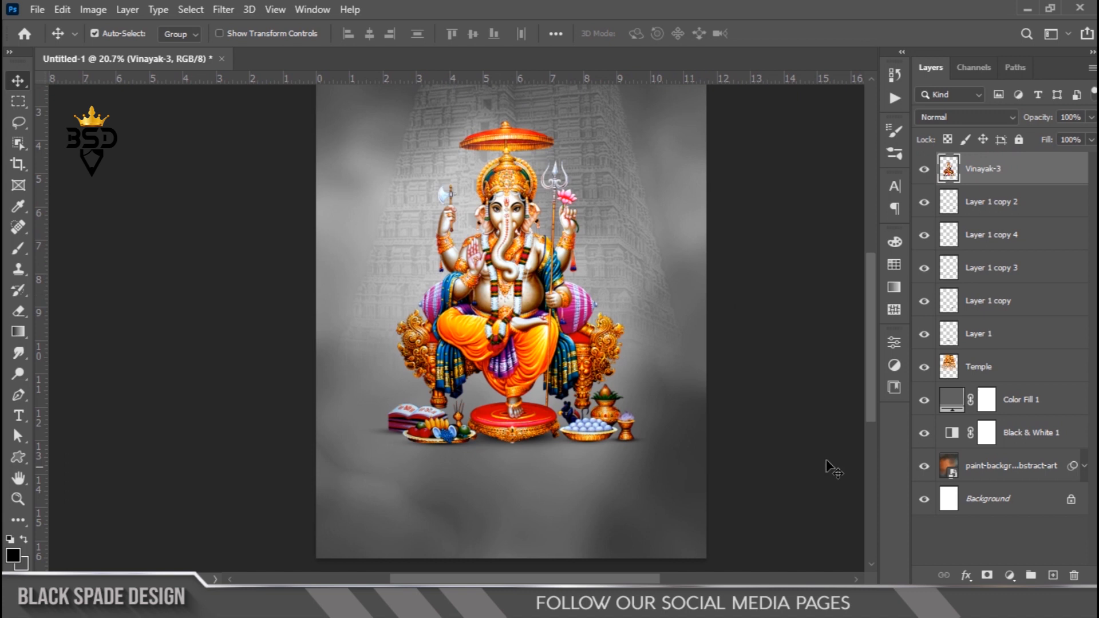
{"action": "left_click", "coordinate": [1010, 575]}
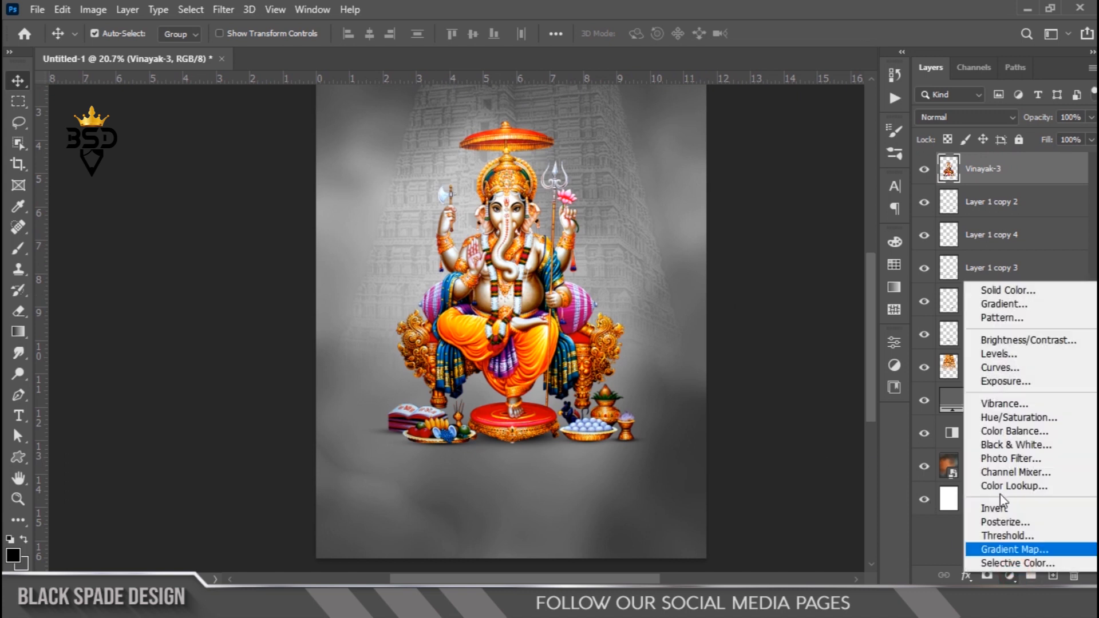
{"action": "left_click", "coordinate": [1001, 416]}
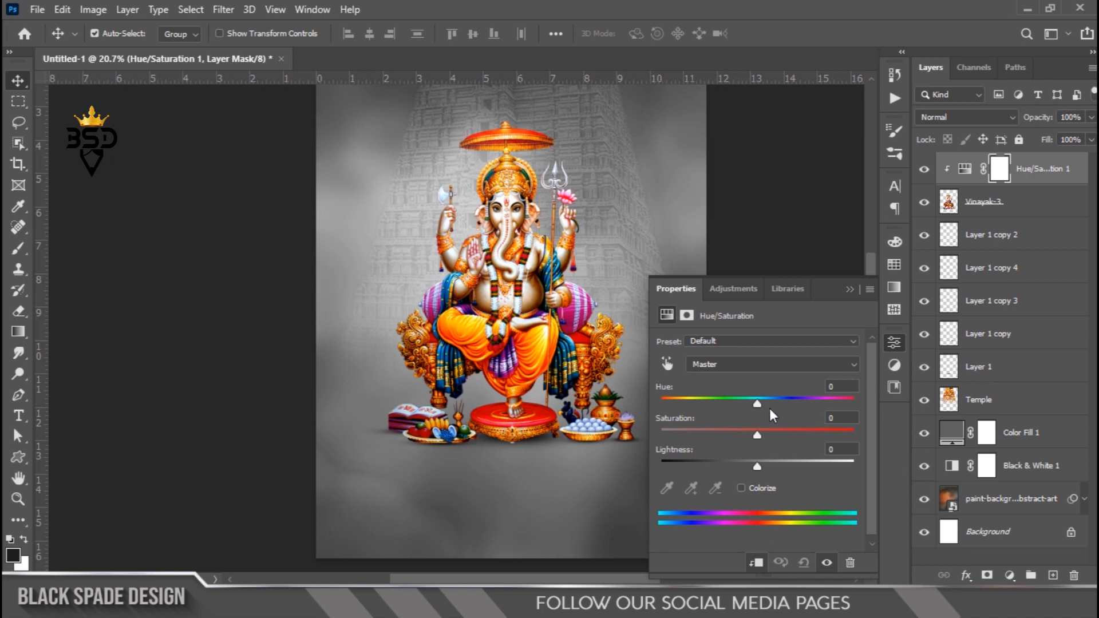
{"action": "left_click_drag", "start_coordinate": [756, 434], "coordinate": [747, 435]}
{"action": "key", "text": "BackSpace"}
{"action": "key", "text": "BackSpace"}
{"action": "type", "text": "36"}
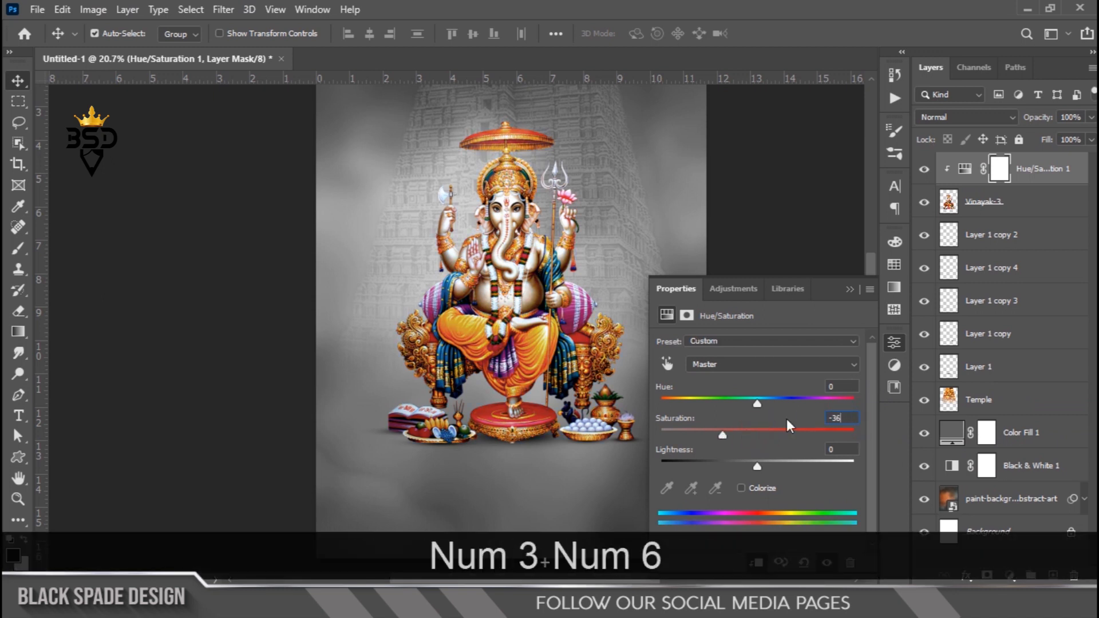
{"action": "left_click", "coordinate": [850, 290]}
{"action": "left_click", "coordinate": [924, 172]}
{"action": "left_click", "coordinate": [924, 171]}
- Scale the Vinayak figure together with its adjustment up to about 104%
{"action": "scroll", "coordinate": [342, 259], "scroll_direction": "down", "scroll_amount": 2}
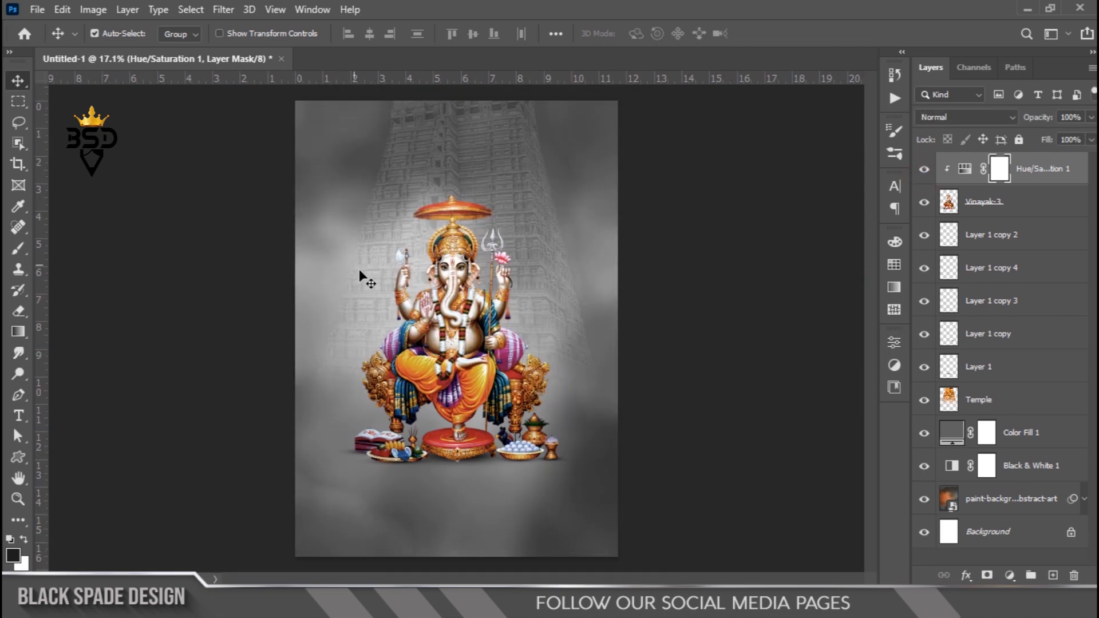
{"action": "scroll", "coordinate": [397, 331], "scroll_direction": "up", "scroll_amount": 1}
{"action": "left_click", "coordinate": [990, 214], "text": "ctrl"}
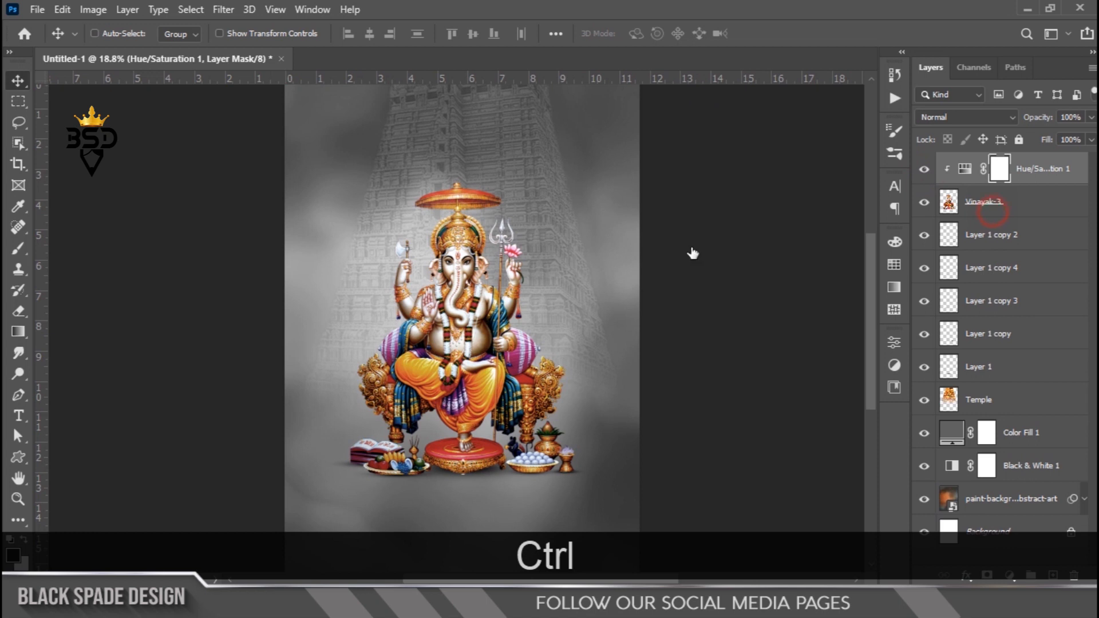
{"action": "key", "text": "ctrl+t"}
{"action": "left_click_drag", "start_coordinate": [574, 182], "coordinate": [589, 183]}
{"action": "key", "text": "Return"}
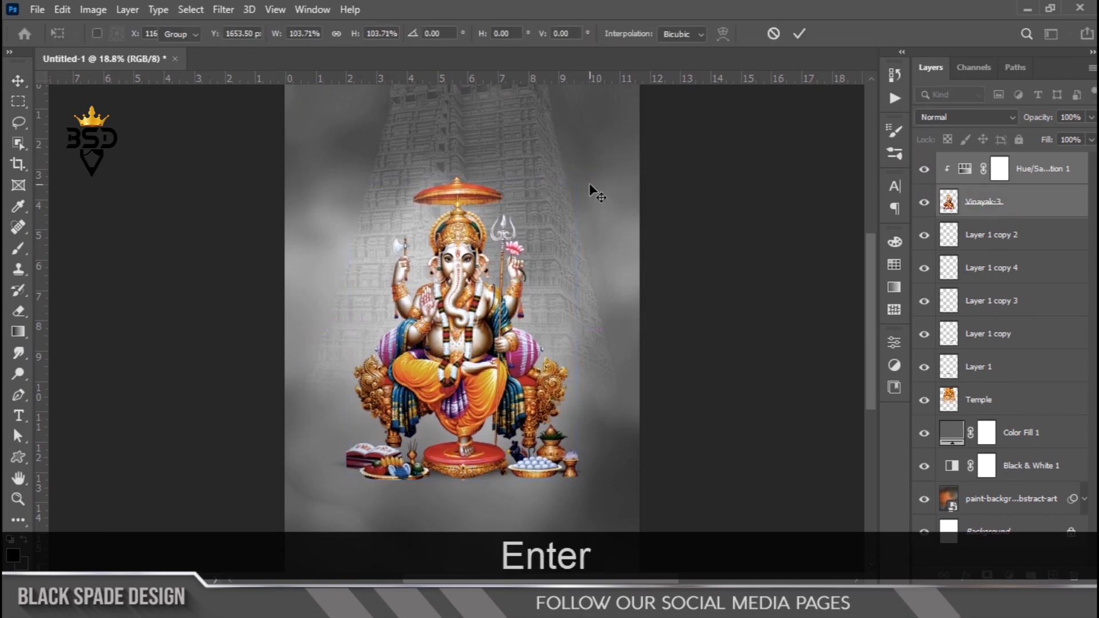
- Duplicate the Vinayak-3 layer
{"action": "scroll", "coordinate": [539, 277], "scroll_direction": "down", "scroll_amount": 1}
{"action": "scroll", "coordinate": [539, 277], "scroll_direction": "down", "scroll_amount": 1}
{"action": "scroll", "coordinate": [458, 301], "scroll_direction": "up", "scroll_amount": 3}
{"action": "key", "text": "space"}
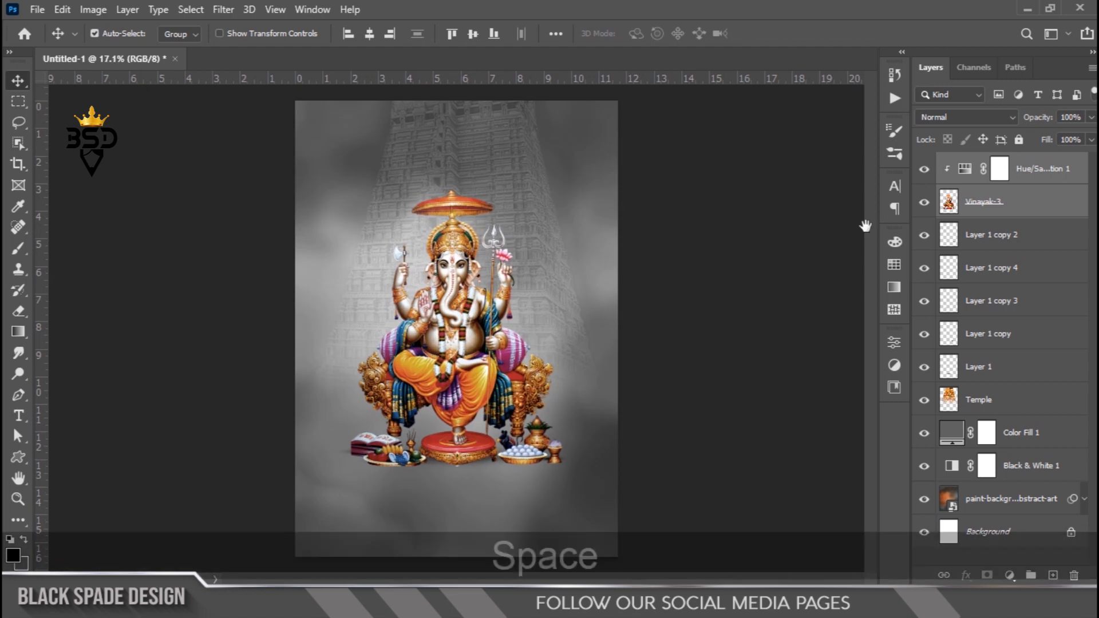
{"action": "left_click", "coordinate": [1022, 212]}
{"action": "left_click", "coordinate": [997, 240]}
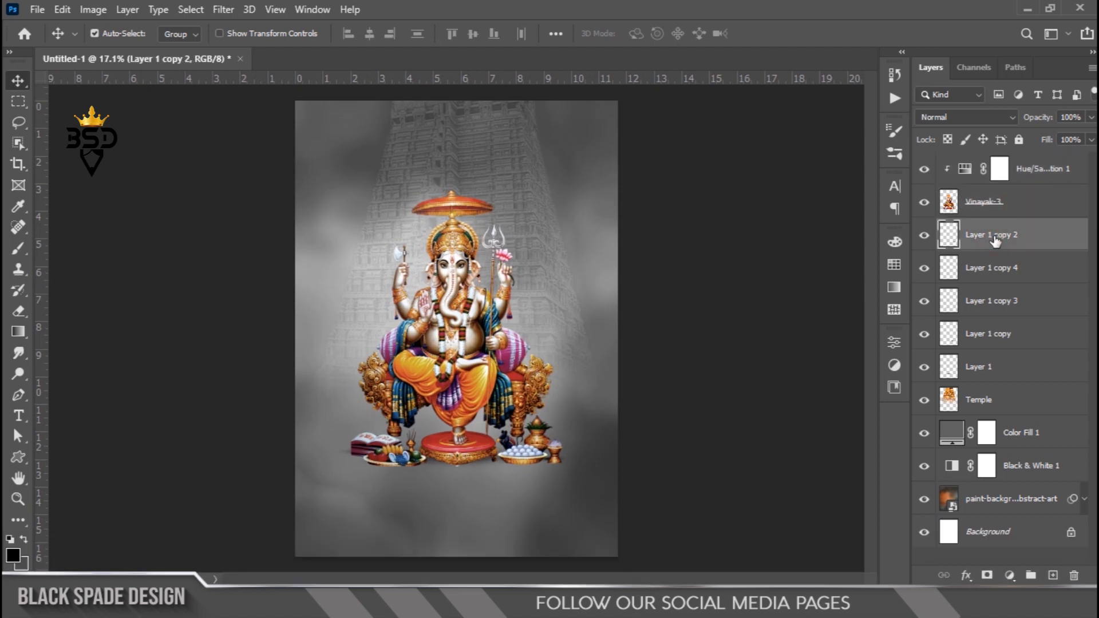
{"action": "left_click", "coordinate": [983, 206]}
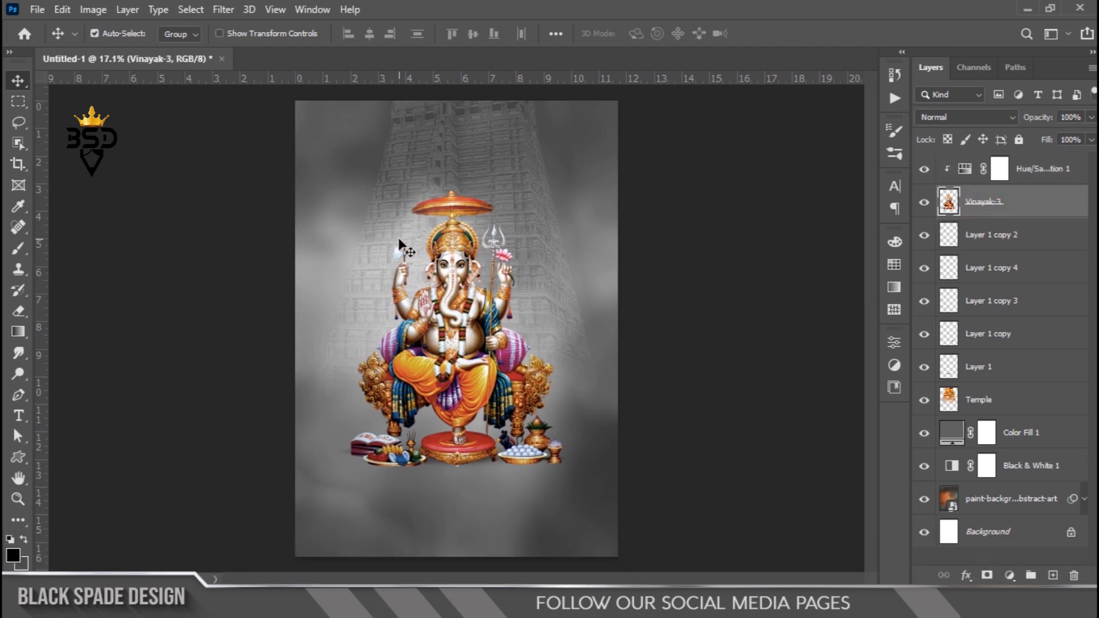
{"action": "scroll", "coordinate": [432, 244], "scroll_direction": "up", "scroll_amount": 3}
{"action": "key", "text": "ctrl+j"}
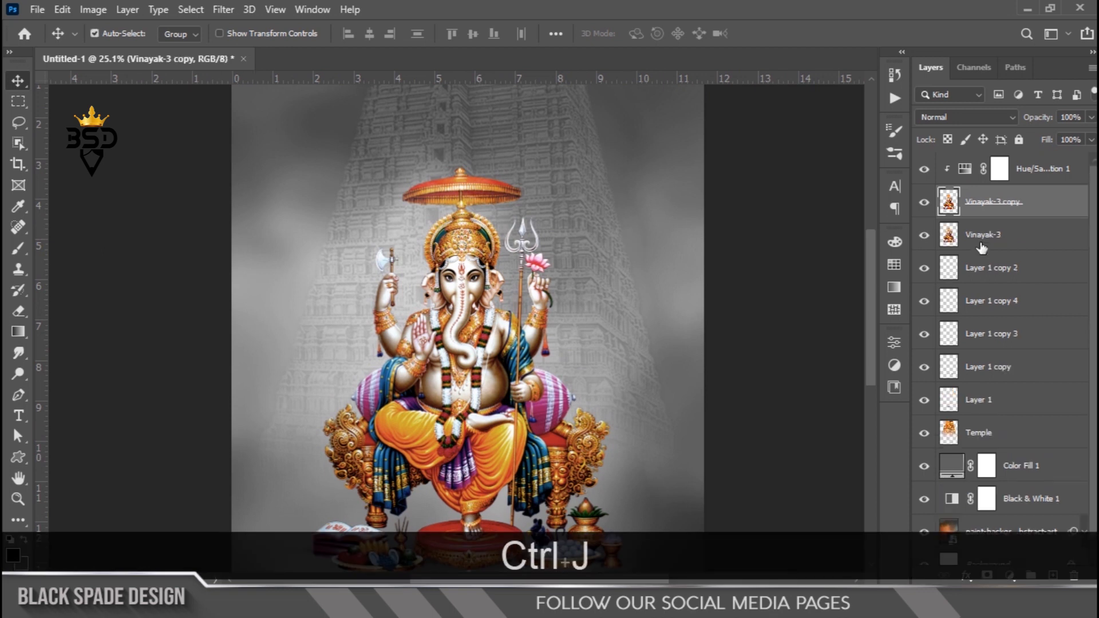
- Load the original Vinayak-3 layer's silhouette as a selection and fill it with black, then deselect
{"action": "left_click", "coordinate": [981, 240]}
{"action": "left_click", "coordinate": [949, 237], "text": "ctrl"}
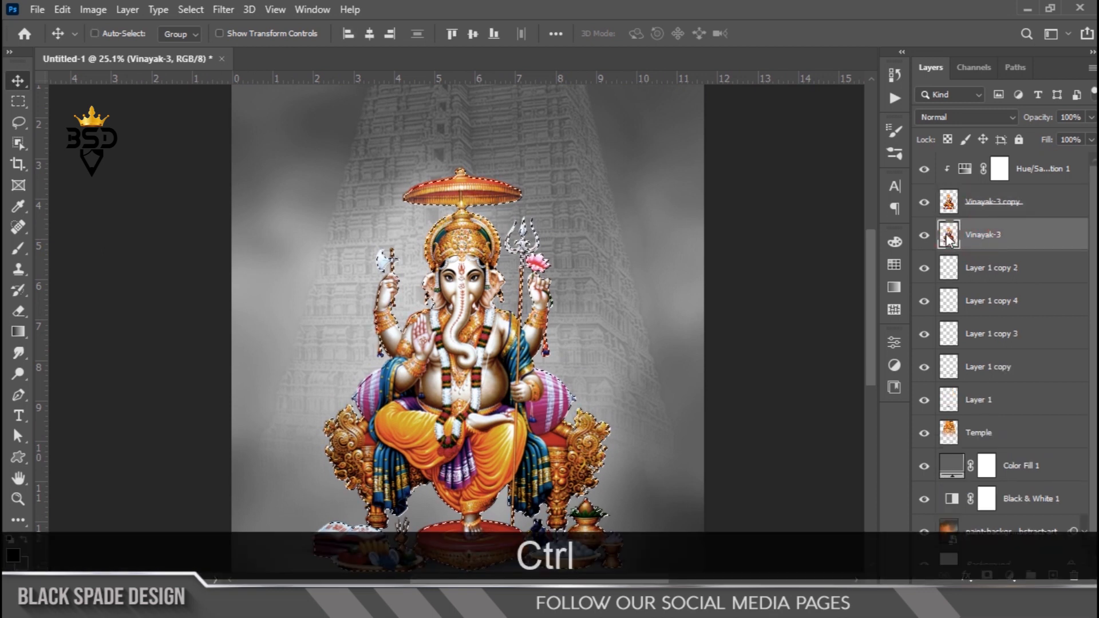
{"action": "key", "text": "x"}
{"action": "key", "text": "ctrl+BackSpace"}
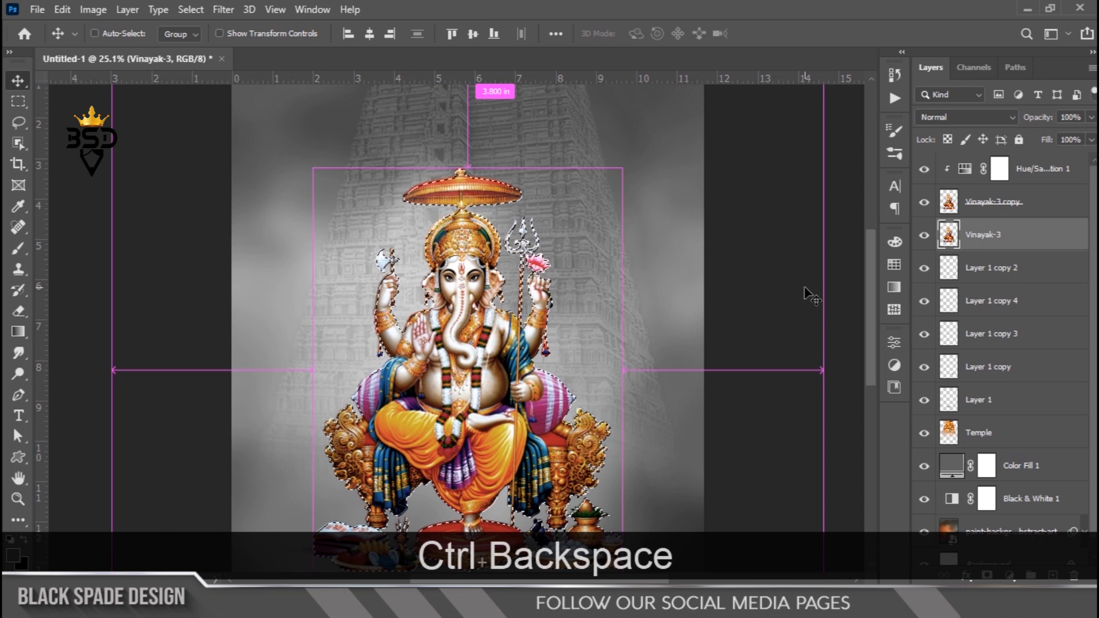
{"action": "scroll", "coordinate": [497, 296], "scroll_direction": "up", "scroll_amount": 1}
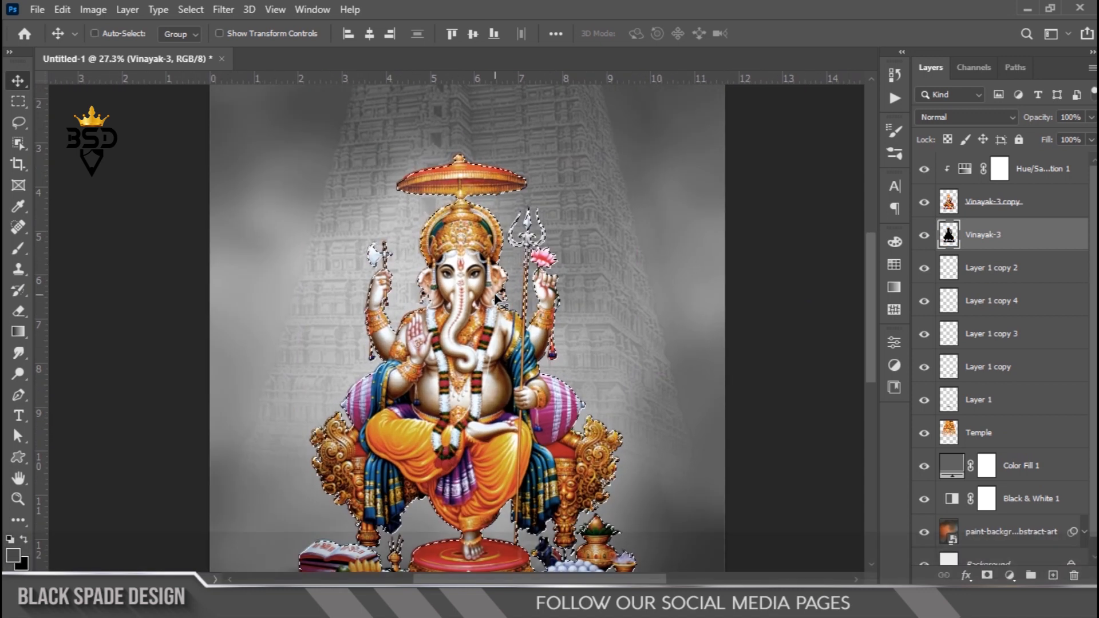
{"action": "key", "text": "ctrl+d"}
- Apply a Gaussian Blur with a radius of 26.3 pixels to the black silhouette layer
{"action": "scroll", "coordinate": [497, 296], "scroll_direction": "up", "scroll_amount": 3}
{"action": "key", "text": "v"}
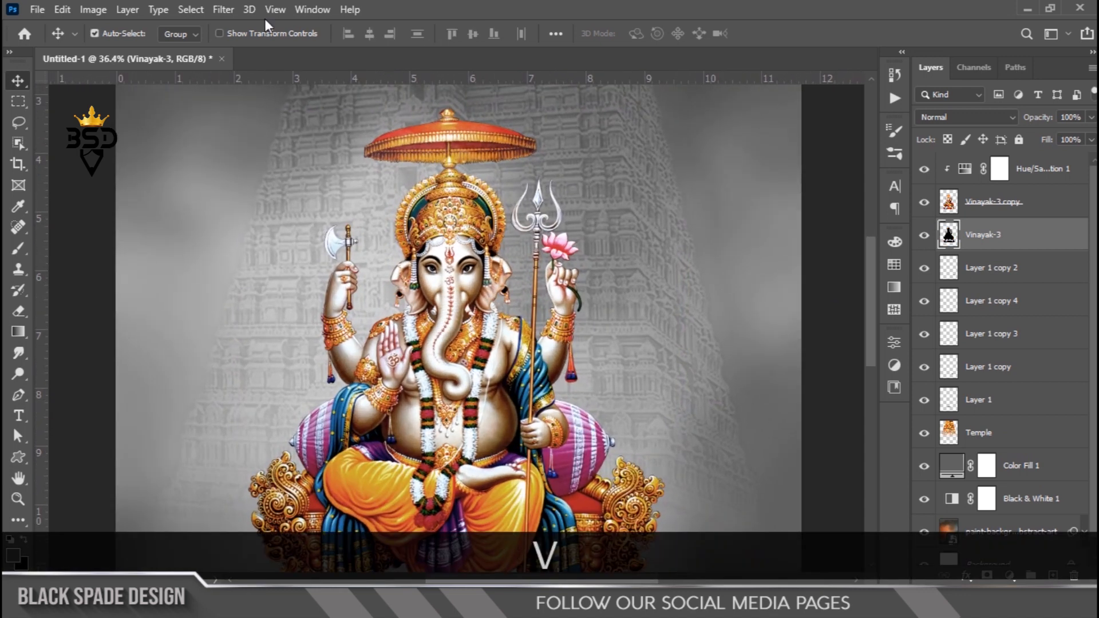
{"action": "left_click", "coordinate": [223, 9]}
{"action": "mouse_move", "coordinate": [343, 216]}
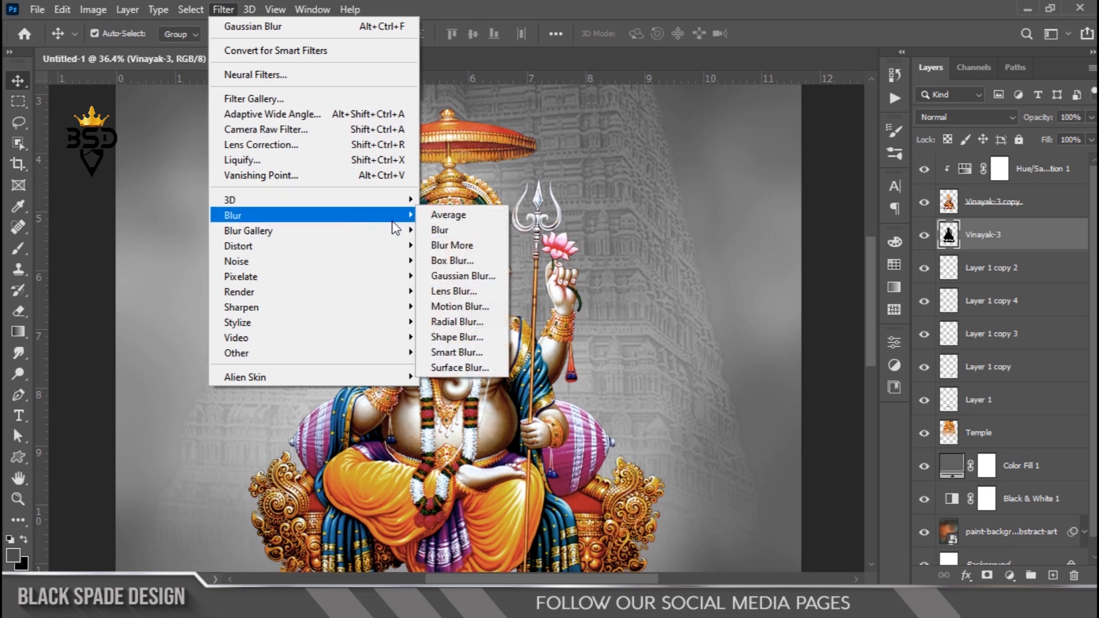
{"action": "left_click", "coordinate": [463, 275]}
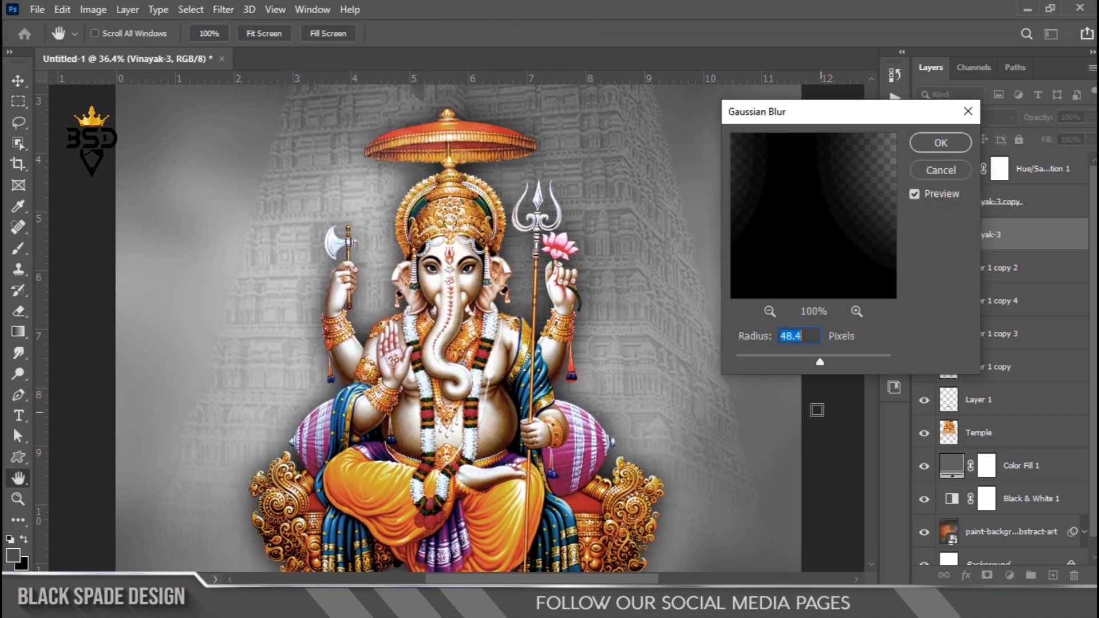
{"action": "left_click", "coordinate": [795, 361]}
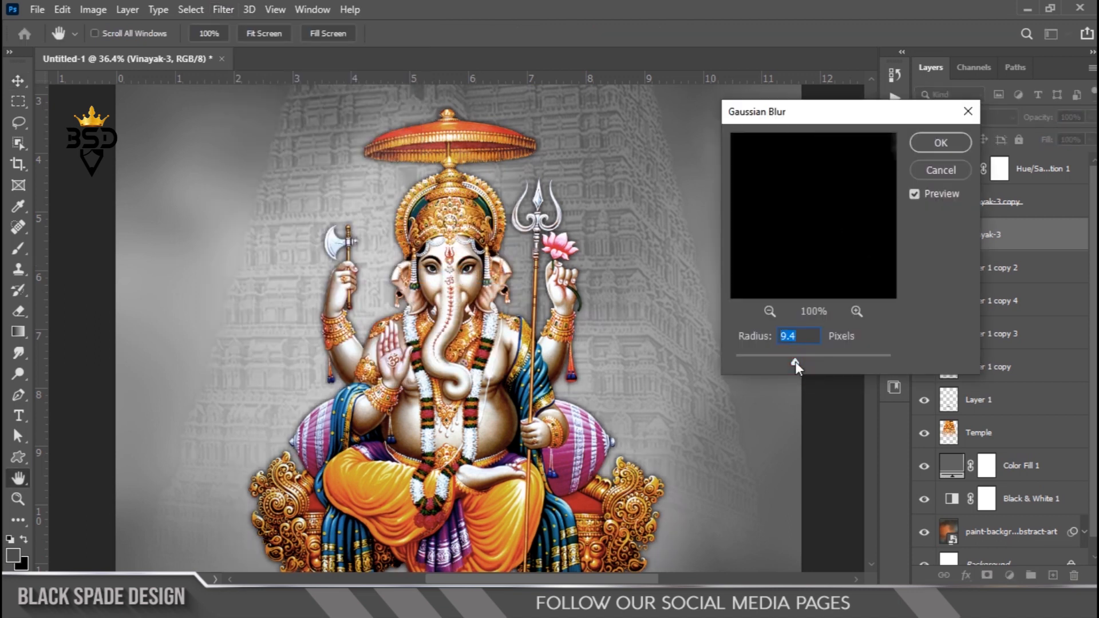
{"action": "left_click_drag", "start_coordinate": [802, 364], "coordinate": [807, 364]}
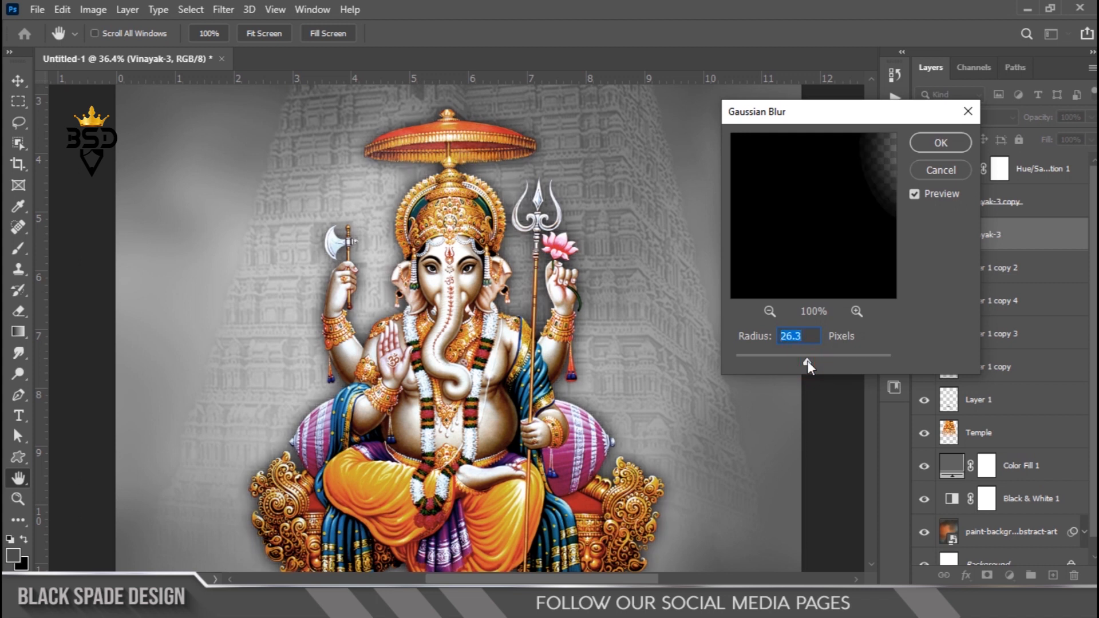
{"action": "left_click", "coordinate": [928, 144]}
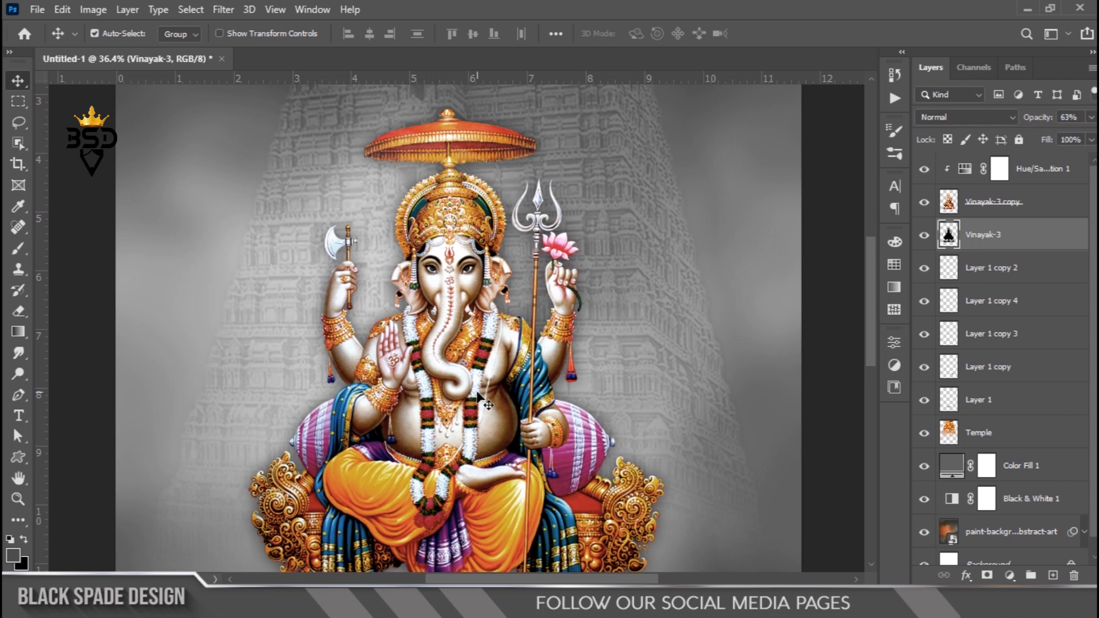
- Switch to the Eraser, shrink the brush to about 1200 px and erase part of the blurred silhouette glow
{"action": "scroll", "coordinate": [477, 394], "scroll_direction": "down", "scroll_amount": 7}
{"action": "scroll", "coordinate": [439, 452], "scroll_direction": "up", "scroll_amount": 9}
{"action": "key", "text": "space"}
{"action": "left_click_drag", "start_coordinate": [515, 449], "coordinate": [538, 296]}
{"action": "scroll", "coordinate": [559, 395], "scroll_direction": "down", "scroll_amount": 3}
{"action": "left_click_drag", "start_coordinate": [566, 390], "coordinate": [579, 359]}
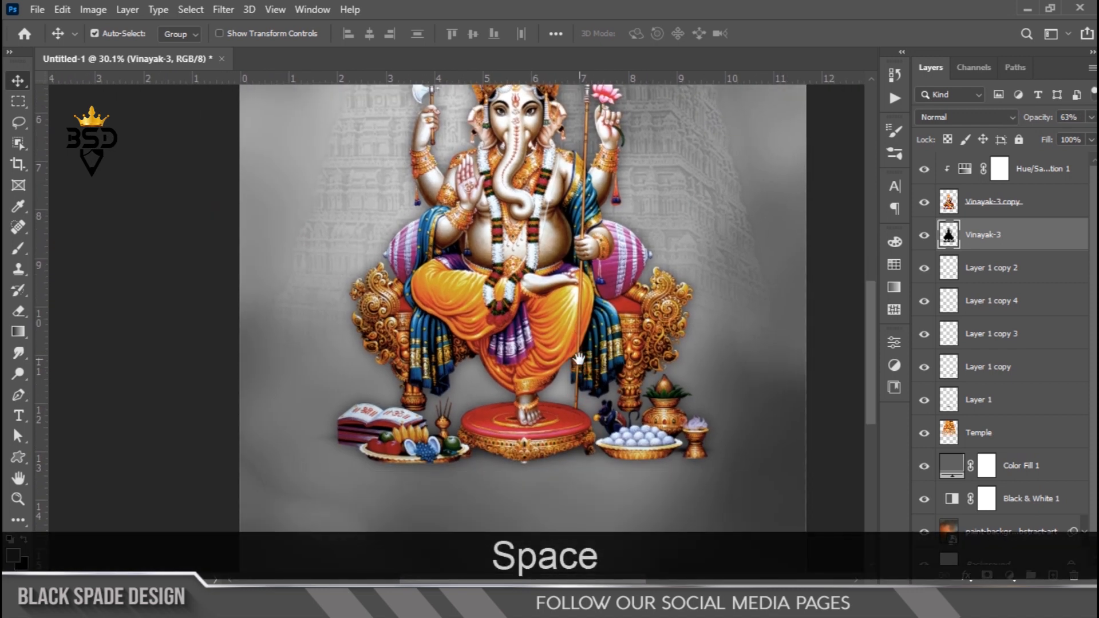
{"action": "key", "text": "e"}
{"action": "key", "text": "bracketleft"}
{"action": "key", "text": "bracketleft"}
{"action": "key", "text": "bracketleft"}
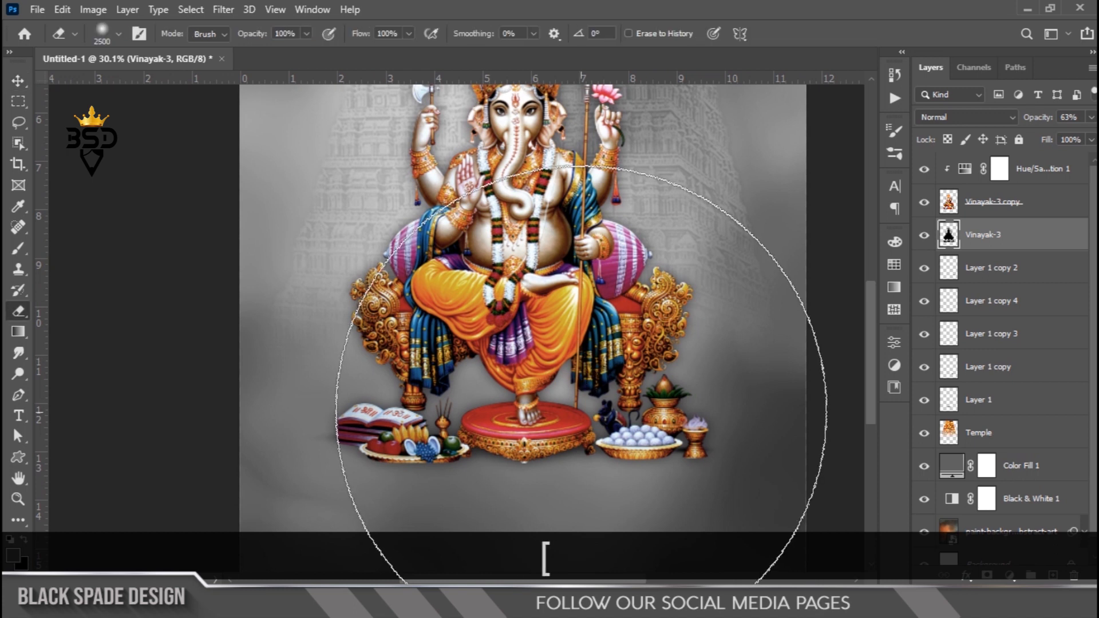
{"action": "key", "text": "bracketleft"}
{"action": "key", "text": "bracketleft"}
{"action": "key", "text": "bracketleft"}
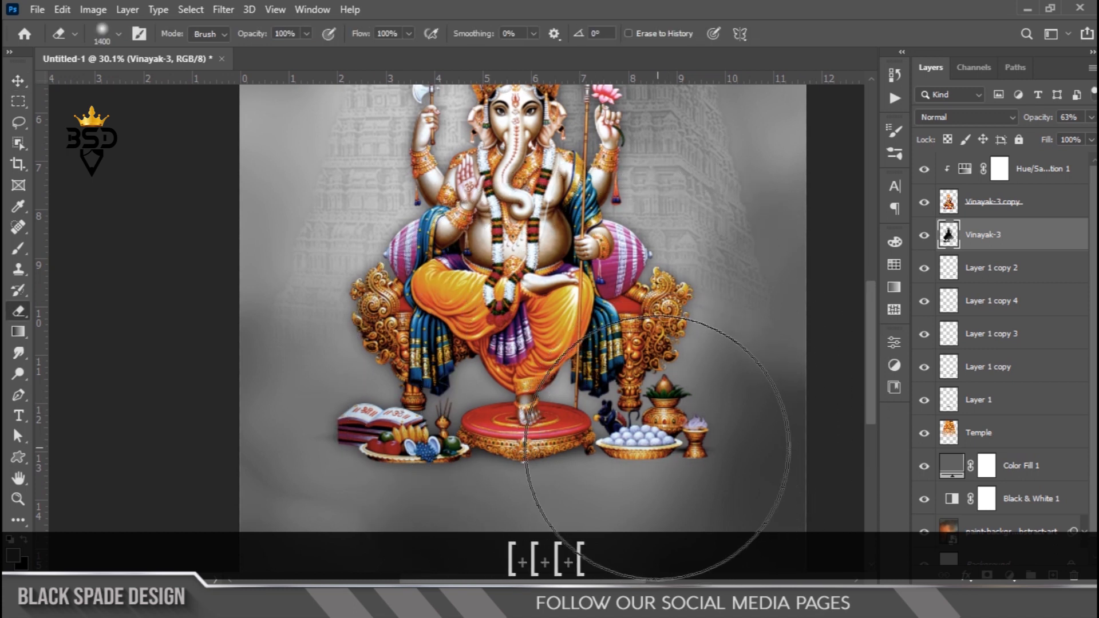
{"action": "key", "text": "bracketleft"}
{"action": "key", "text": "bracketleft"}
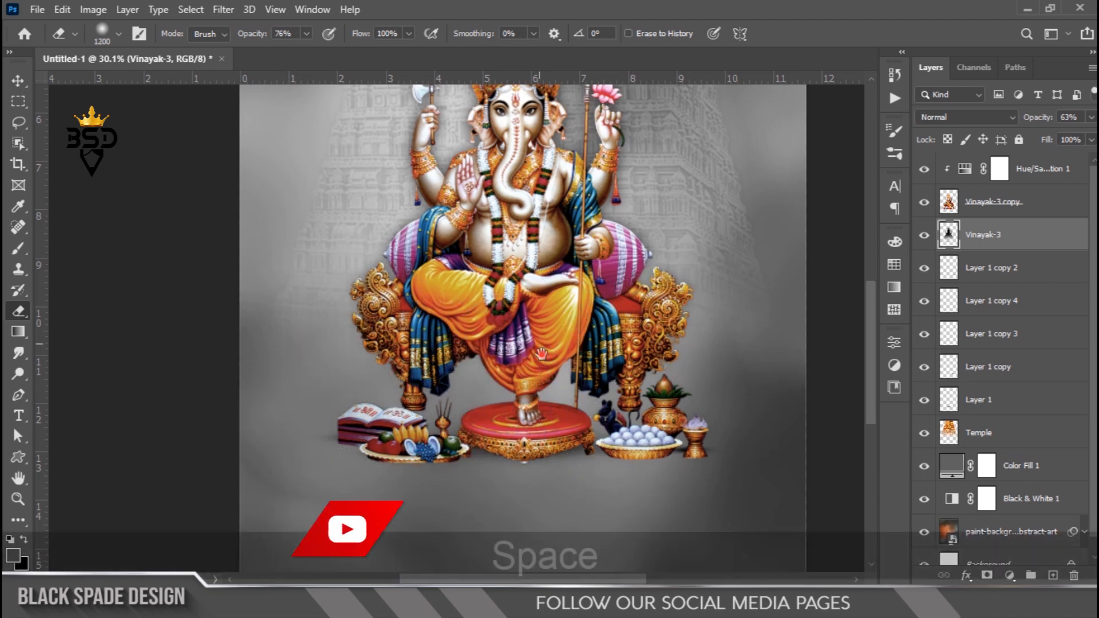
{"action": "left_click_drag", "start_coordinate": [837, 209], "coordinate": [846, 282]}
{"action": "left_click", "coordinate": [924, 234]}
{"action": "left_click", "coordinate": [925, 235]}
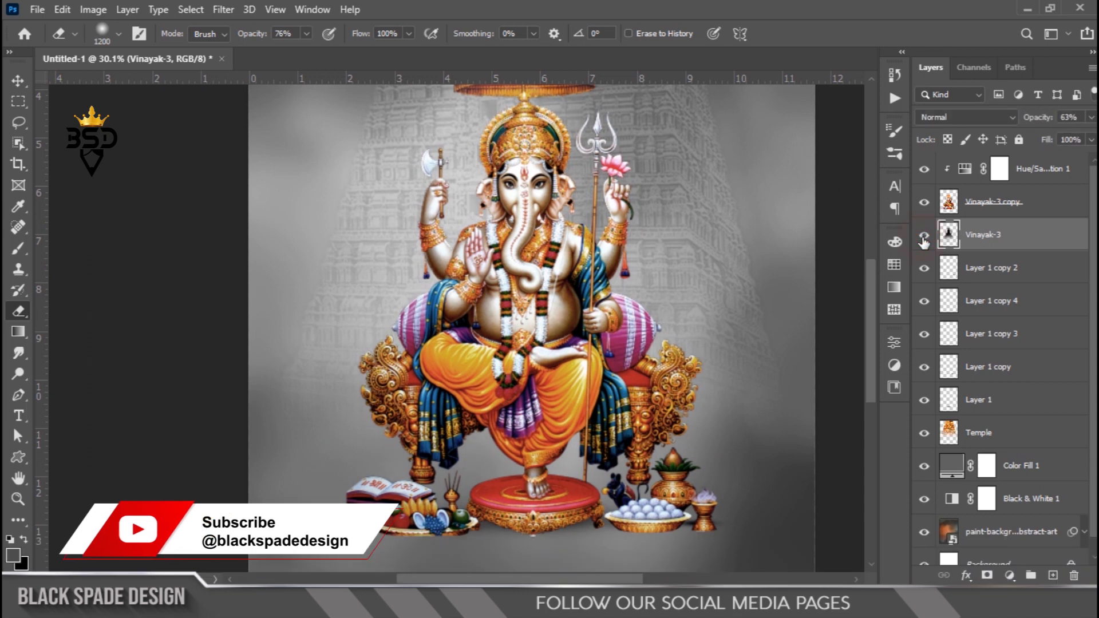
- Erase another vertical stretch of the blurred black silhouette glow
{"action": "left_click_drag", "start_coordinate": [531, 238], "coordinate": [532, 336]}
{"action": "scroll", "coordinate": [531, 337], "scroll_direction": "down", "scroll_amount": 2}
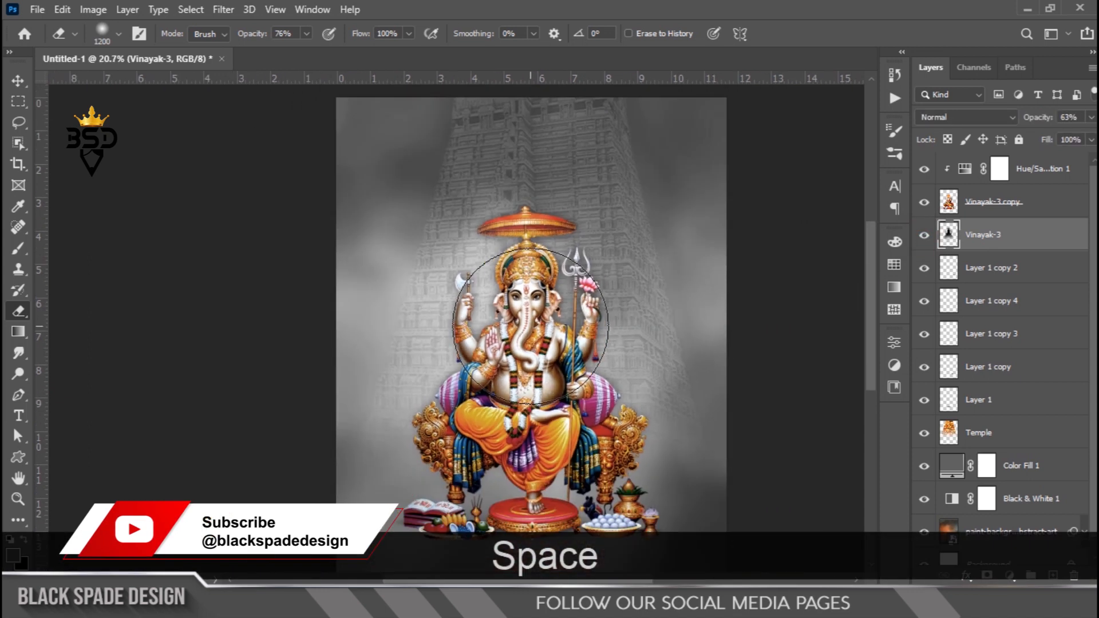
- Place the picture-frames arch image behind the Vinayaka, scale it to about 92% and nudge it slightly down
{"action": "key", "text": "v"}
{"action": "scroll", "coordinate": [531, 337], "scroll_direction": "down", "scroll_amount": 2}
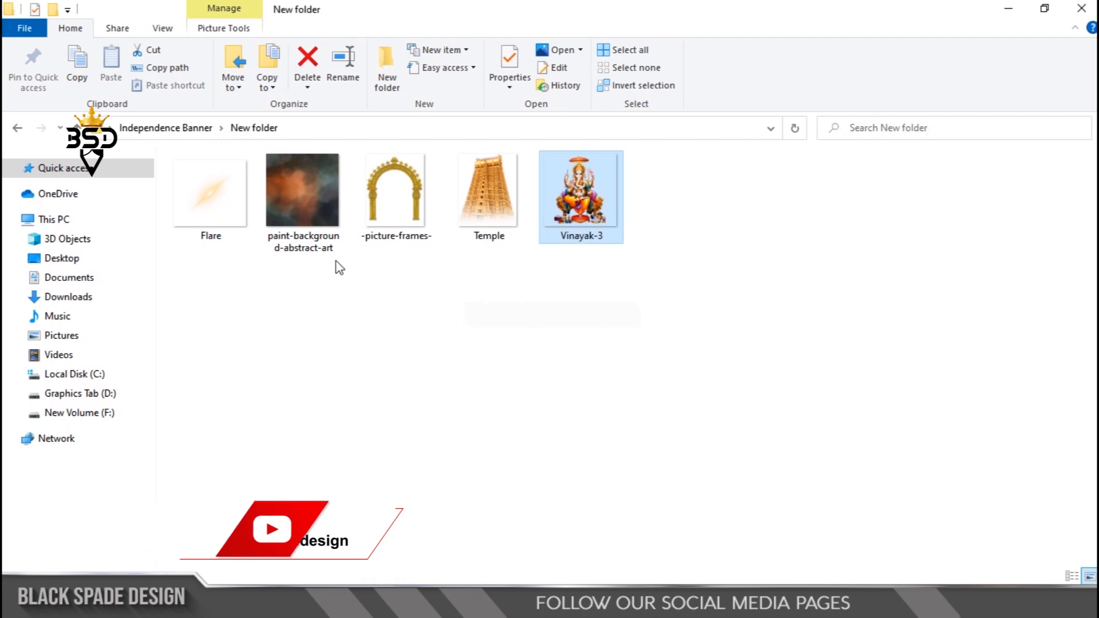
{"action": "left_click", "coordinate": [410, 201]}
{"action": "left_click_drag", "start_coordinate": [404, 173], "coordinate": [474, 229]}
{"action": "scroll", "coordinate": [474, 233], "scroll_direction": "up", "scroll_amount": 4}
{"action": "key", "text": "space"}
{"action": "left_click_drag", "start_coordinate": [449, 281], "coordinate": [506, 259]}
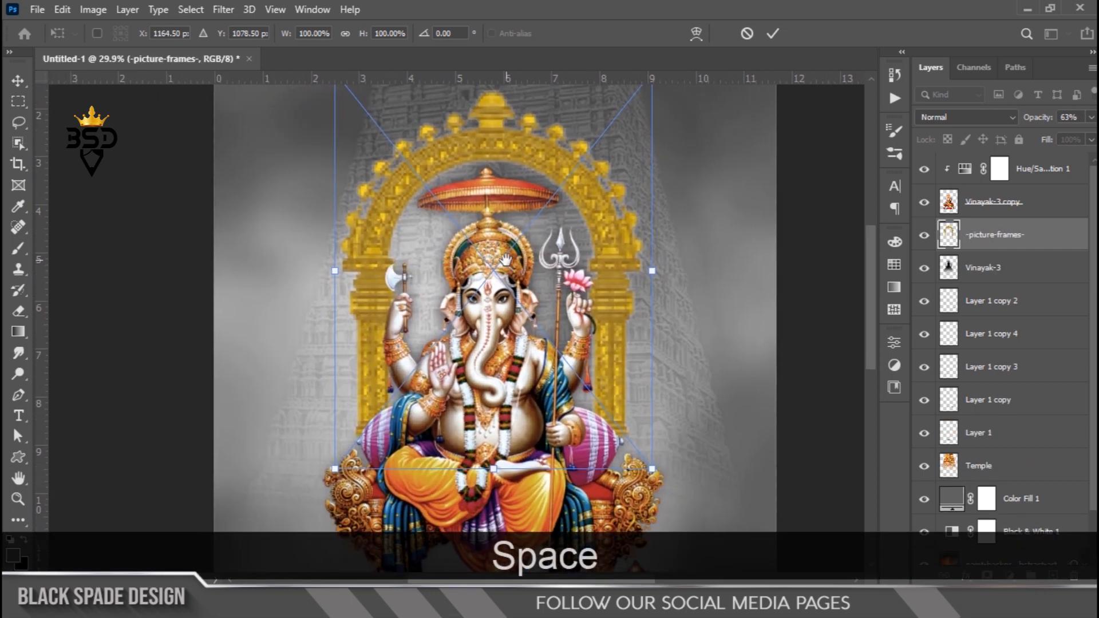
{"action": "scroll", "coordinate": [624, 180], "scroll_direction": "down", "scroll_amount": 2}
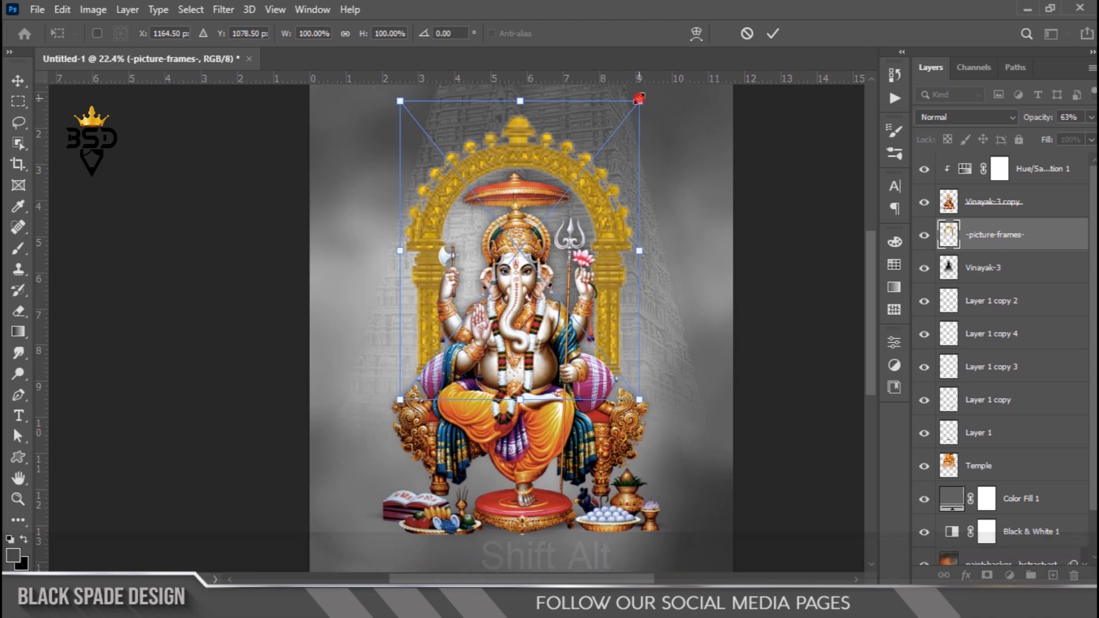
{"action": "left_click_drag", "start_coordinate": [639, 100], "coordinate": [625, 107]}
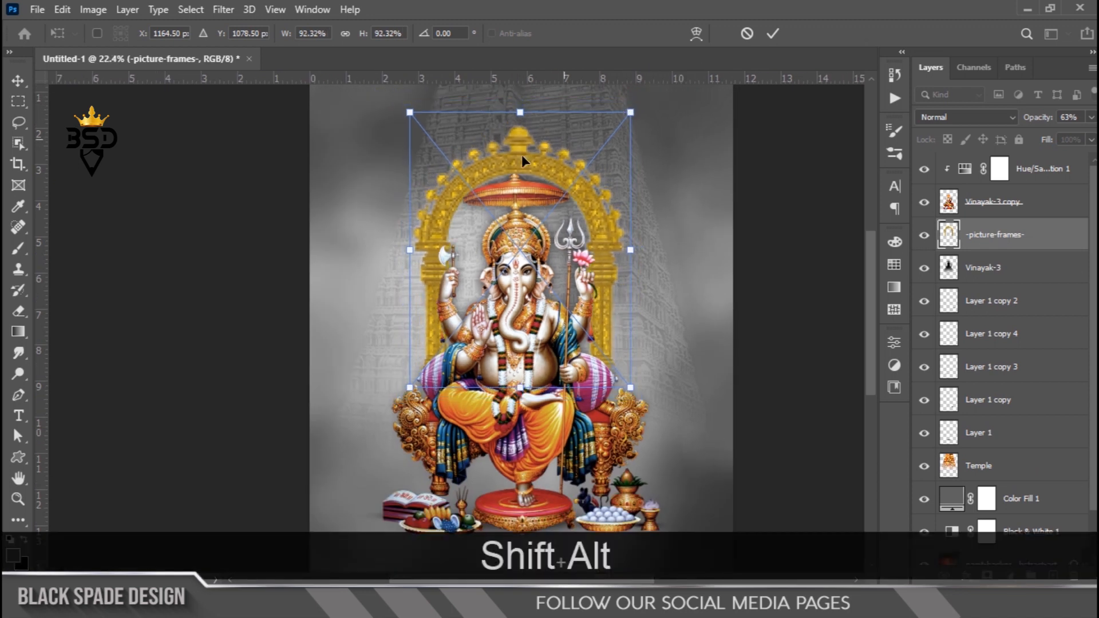
{"action": "key", "text": "Down"}
{"action": "key", "text": "Down"}
{"action": "key", "text": "Down"}
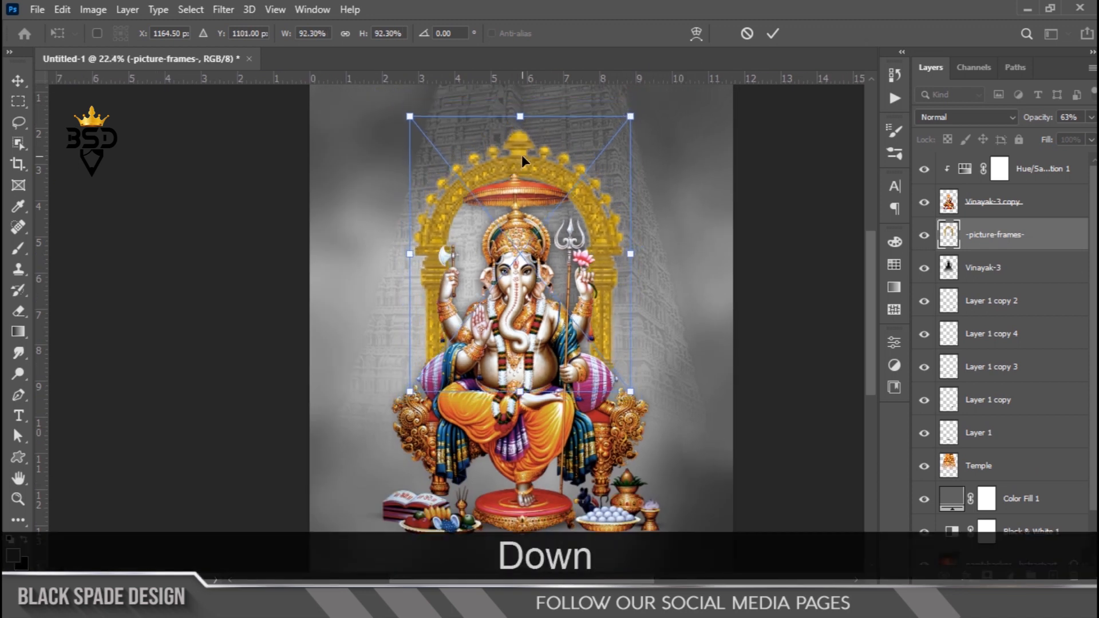
{"action": "key", "text": "Return"}
- Load the picture-frames layer's outline as a selection and add a layer mask from it
{"action": "scroll", "coordinate": [554, 201], "scroll_direction": "up", "scroll_amount": 5}
{"action": "key", "text": "space"}
{"action": "left_click_drag", "start_coordinate": [554, 315], "coordinate": [564, 335]}
{"action": "left_click", "coordinate": [950, 241], "text": "ctrl"}
{"action": "left_click", "coordinate": [985, 575]}
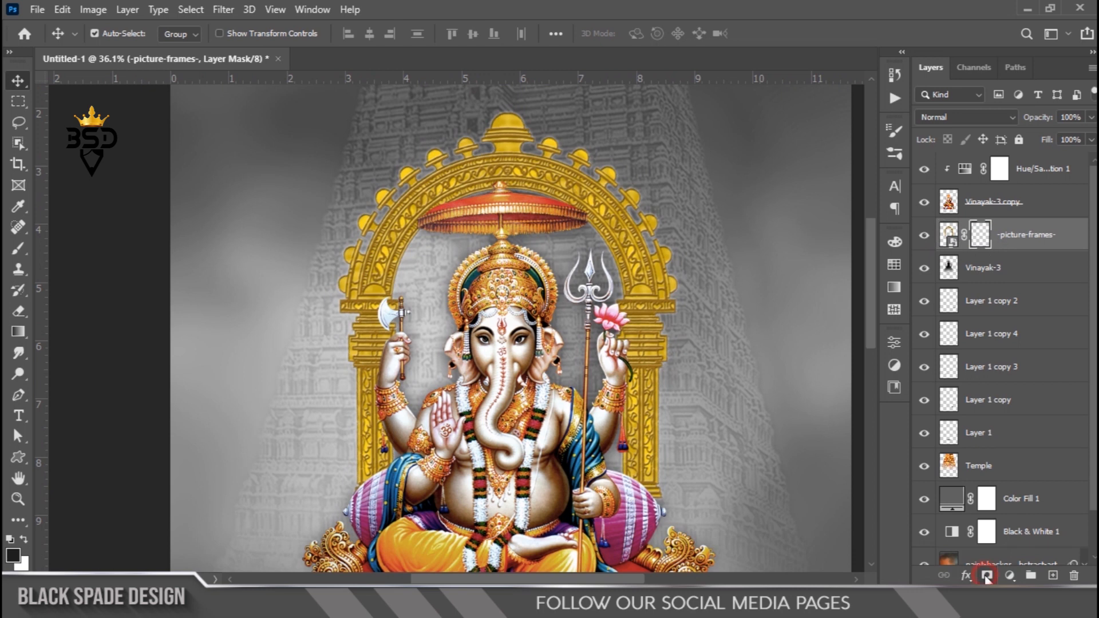
{"action": "scroll", "coordinate": [565, 203], "scroll_direction": "up", "scroll_amount": 3}
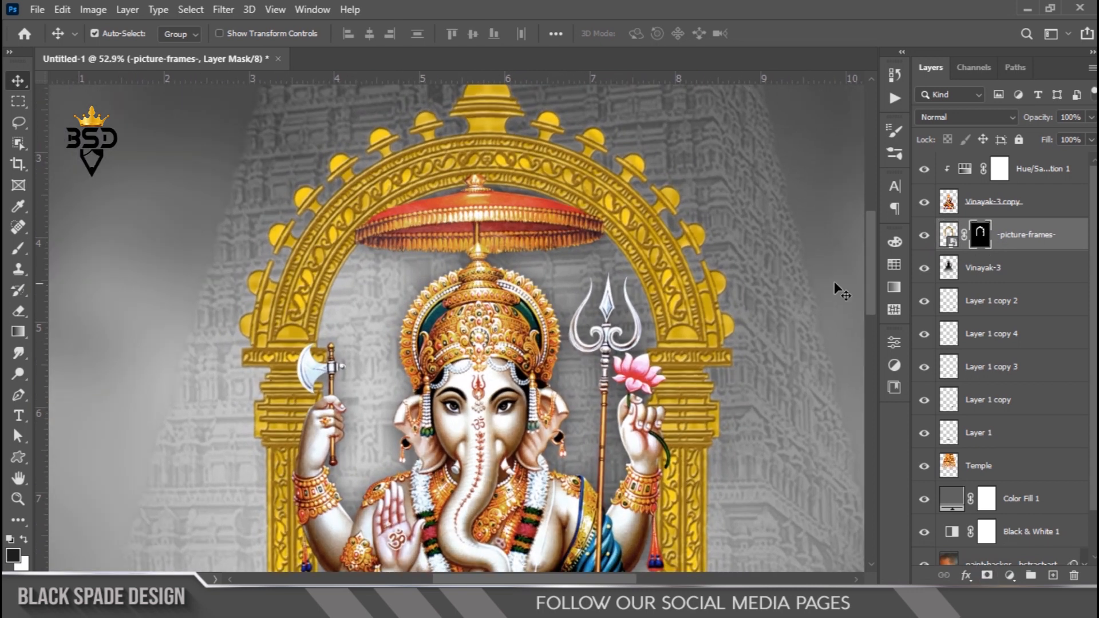
- Add a Gradient Map clipped to the picture-frames layer and apply a gold preset from the metal gradients folder
{"action": "left_click", "coordinate": [1009, 576]}
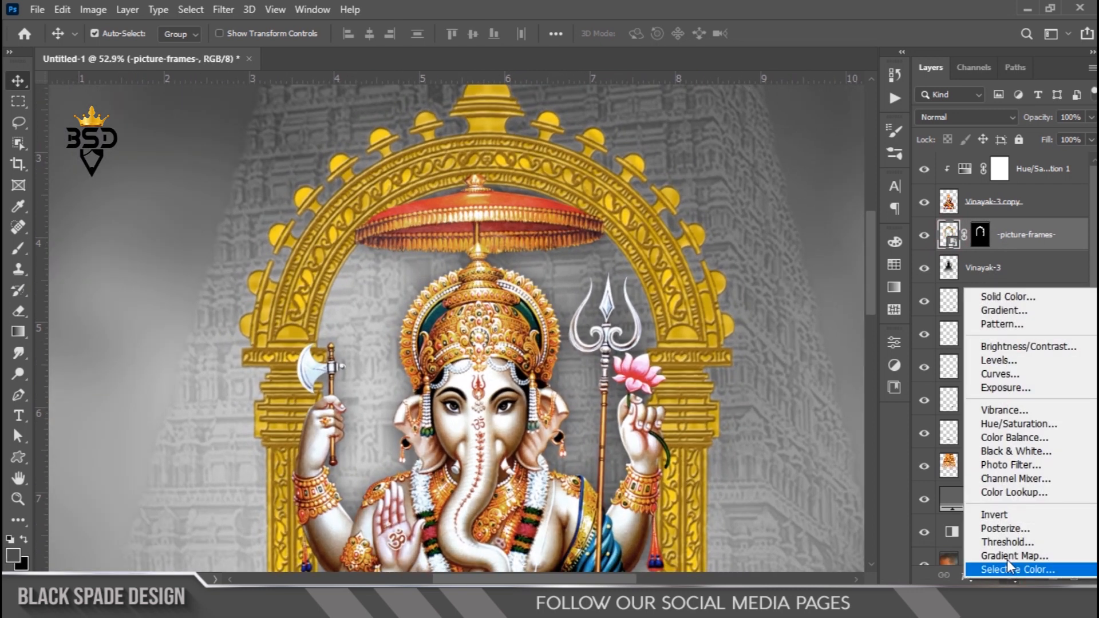
{"action": "left_click", "coordinate": [1012, 556]}
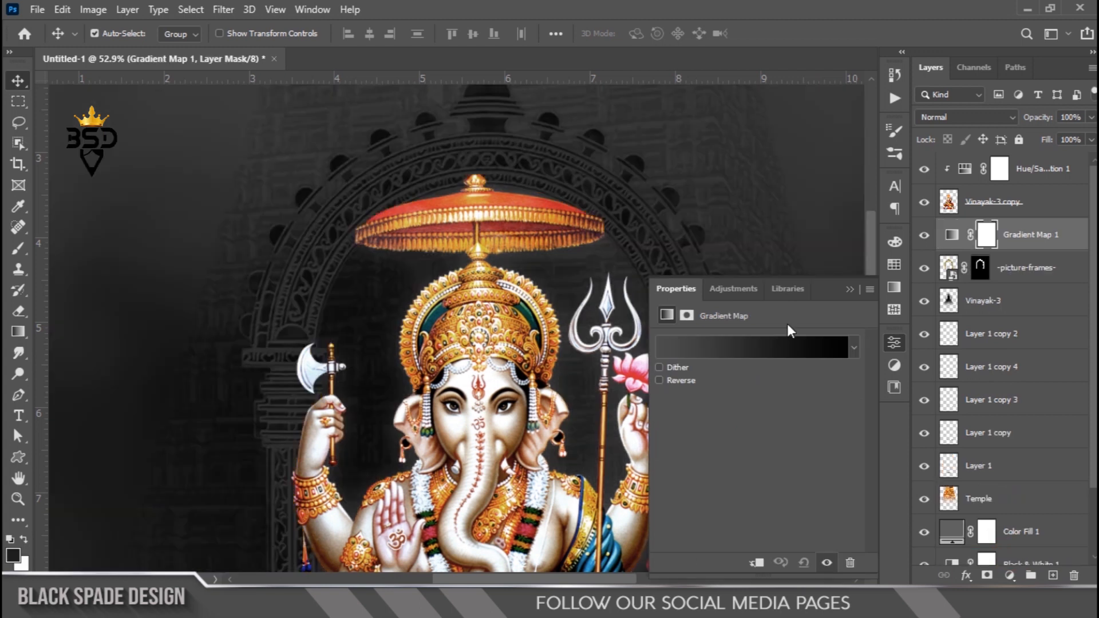
{"action": "left_click", "coordinate": [757, 563]}
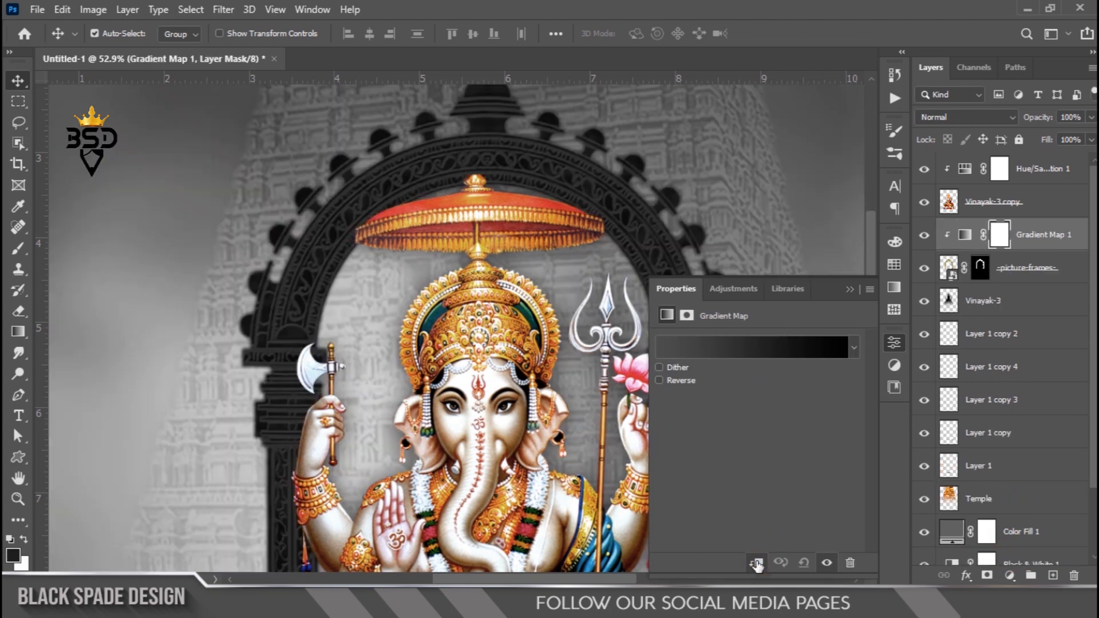
{"action": "left_click", "coordinate": [755, 347]}
{"action": "scroll", "coordinate": [764, 223], "scroll_direction": "down", "scroll_amount": 5}
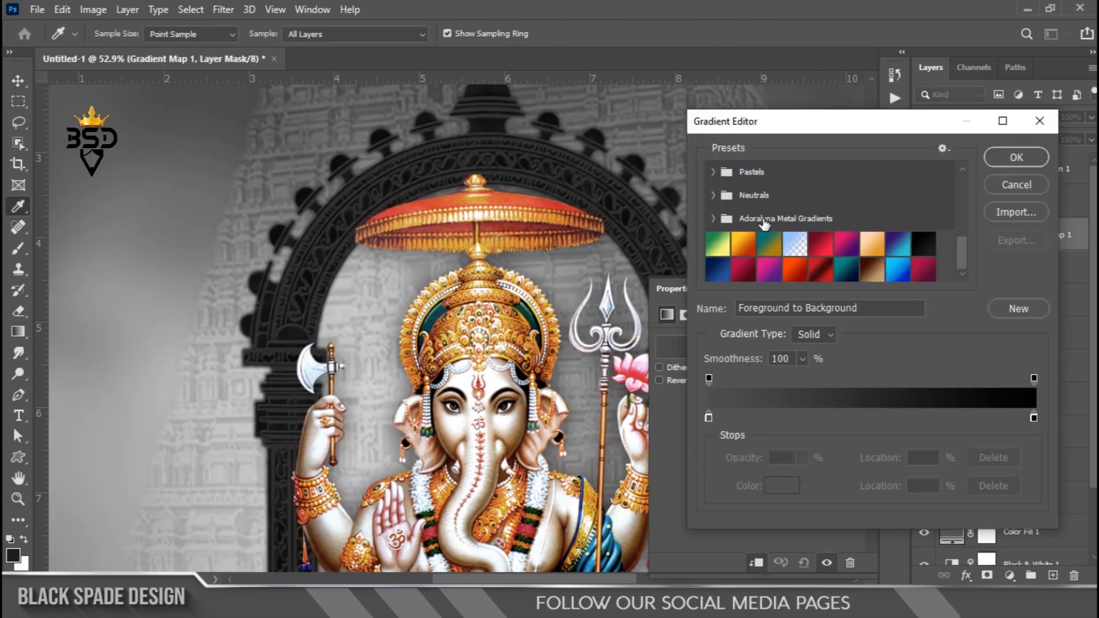
{"action": "left_click", "coordinate": [714, 219]}
{"action": "scroll", "coordinate": [847, 241], "scroll_direction": "down", "scroll_amount": 3}
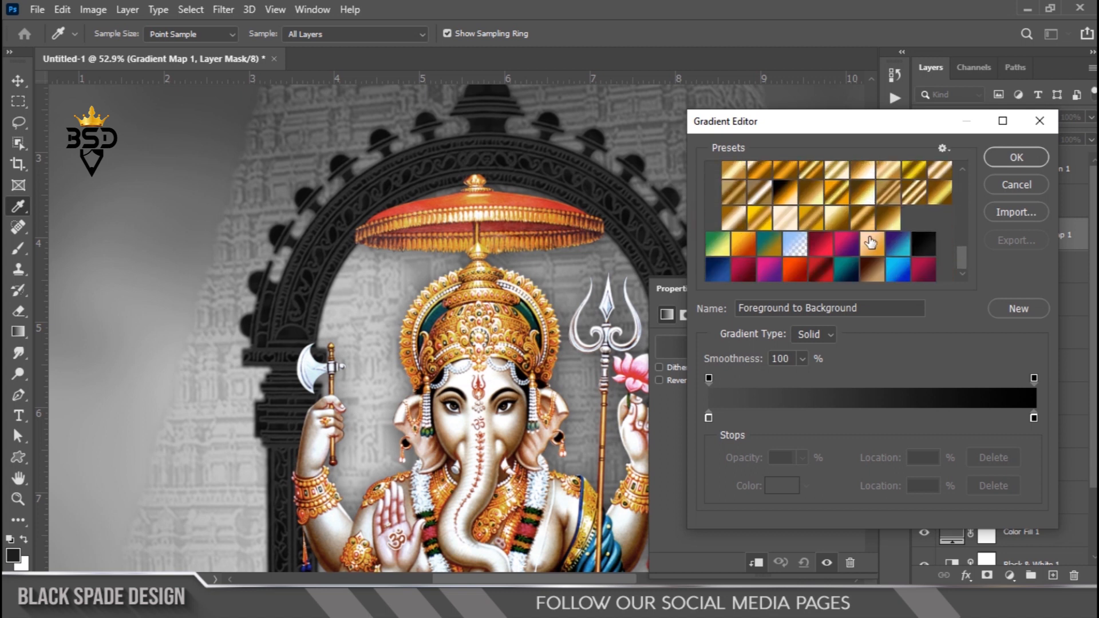
{"action": "left_click", "coordinate": [889, 220]}
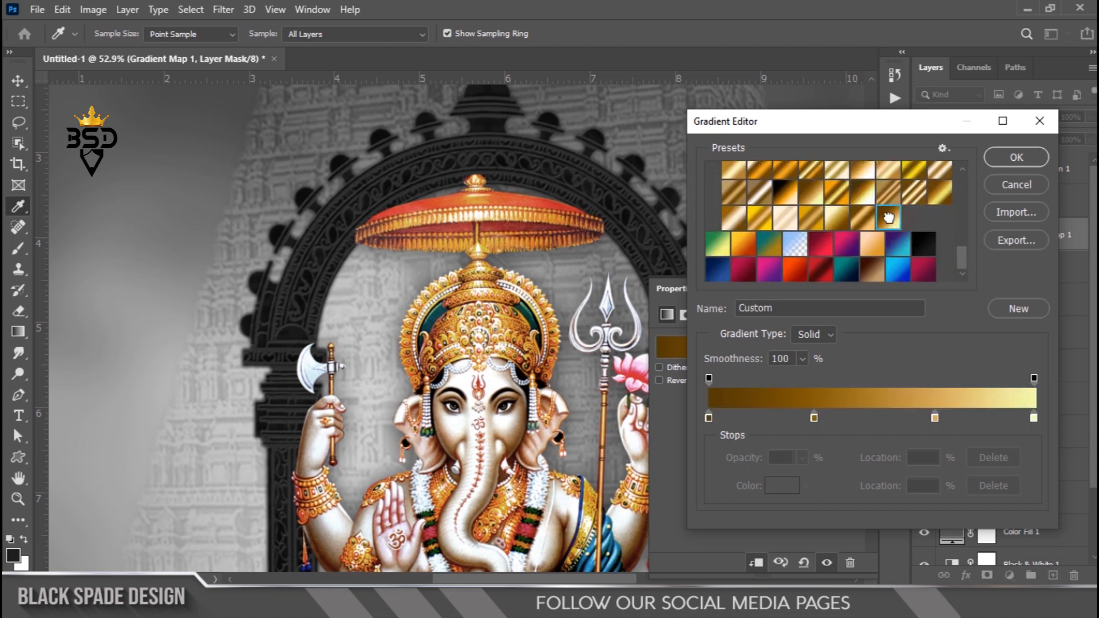
{"action": "left_click", "coordinate": [1016, 158]}
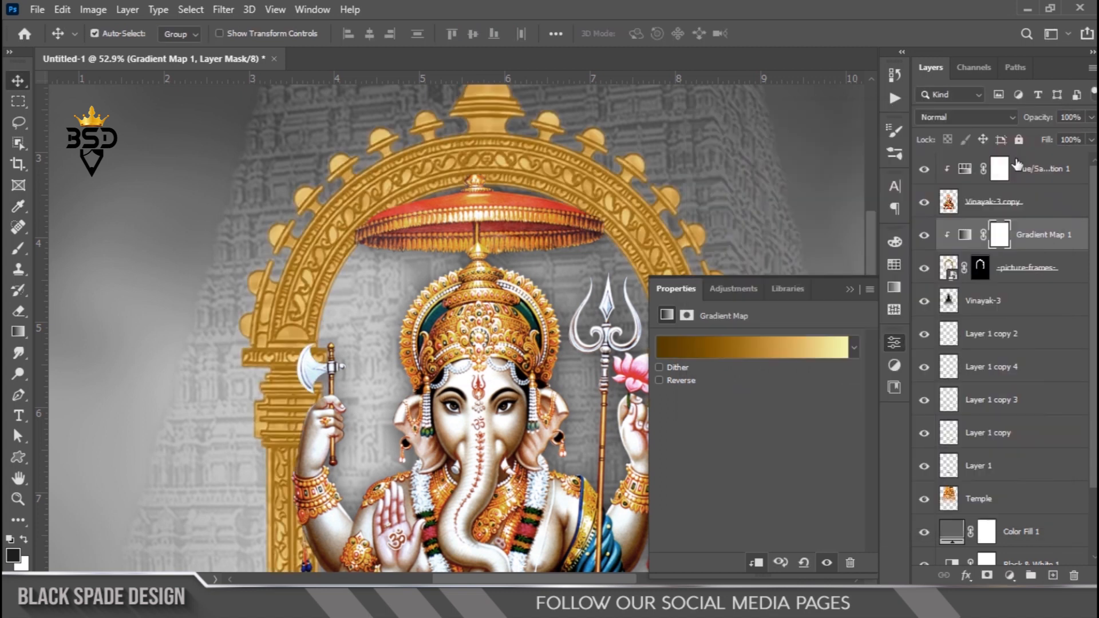
{"action": "left_click", "coordinate": [849, 289]}
{"action": "scroll", "coordinate": [456, 250], "scroll_direction": "down", "scroll_amount": 3}
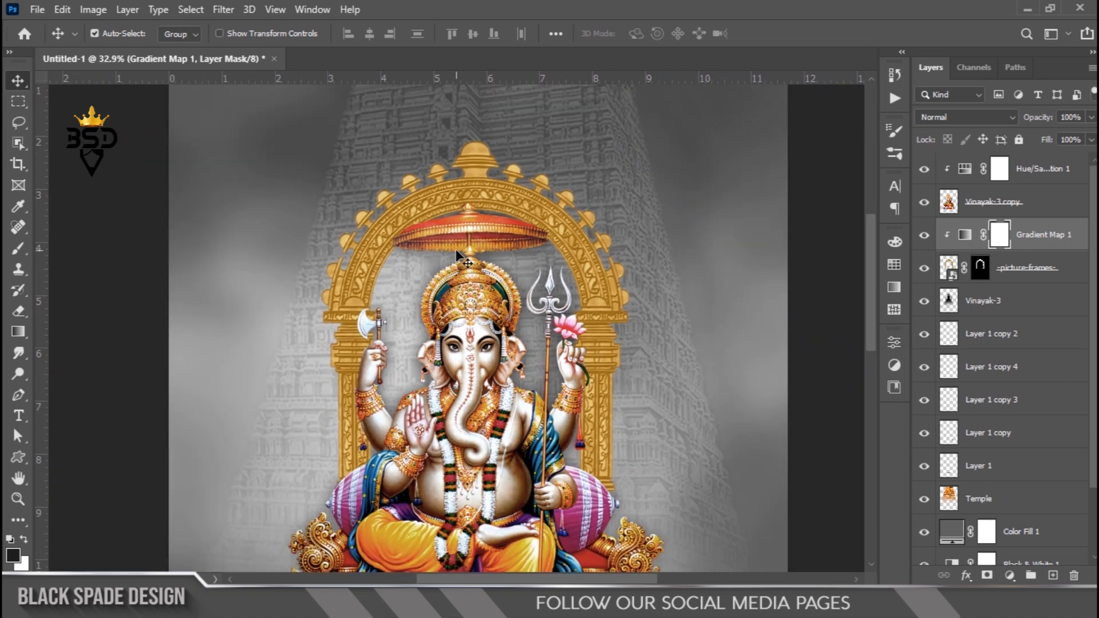
{"action": "scroll", "coordinate": [614, 471], "scroll_direction": "up", "scroll_amount": 5}
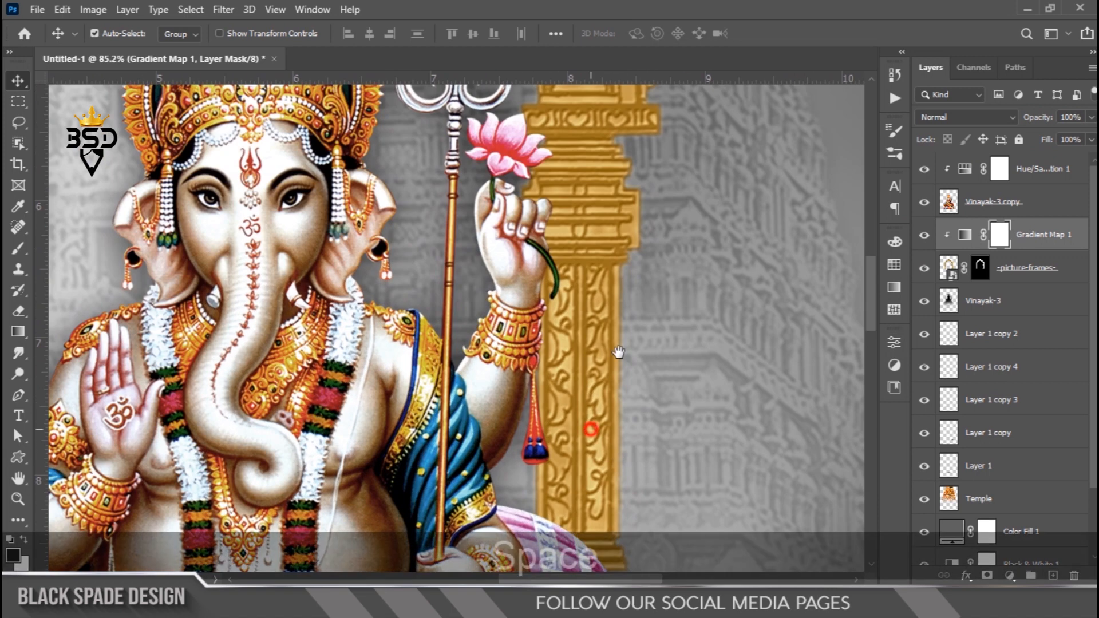
{"action": "key", "text": "space"}
{"action": "left_click_drag", "start_coordinate": [613, 459], "coordinate": [703, 286]}
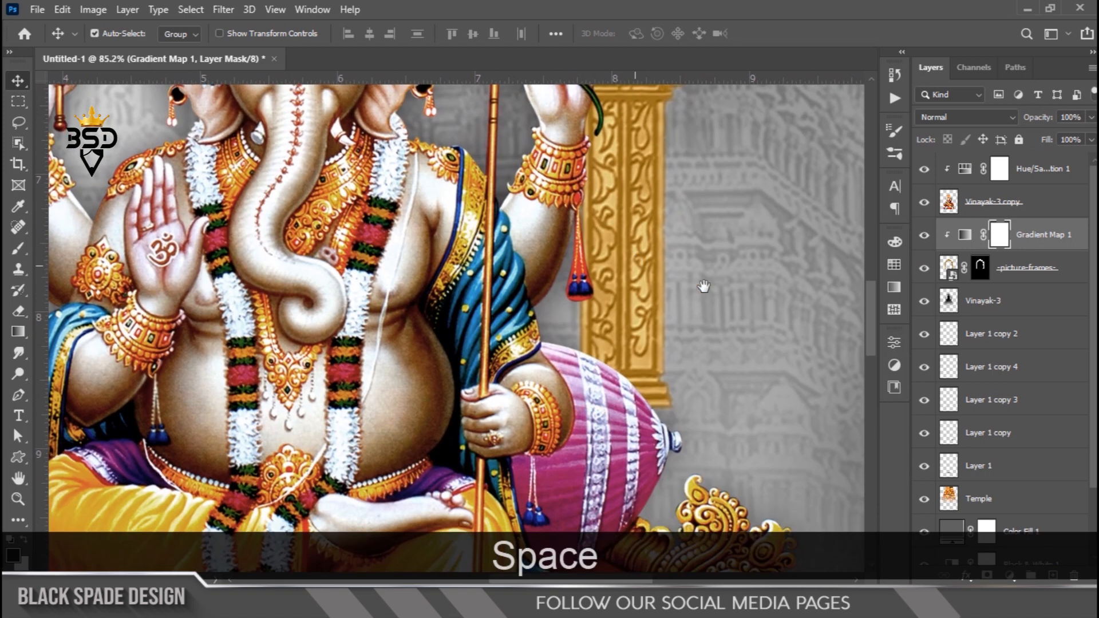
{"action": "left_click", "coordinate": [923, 272]}
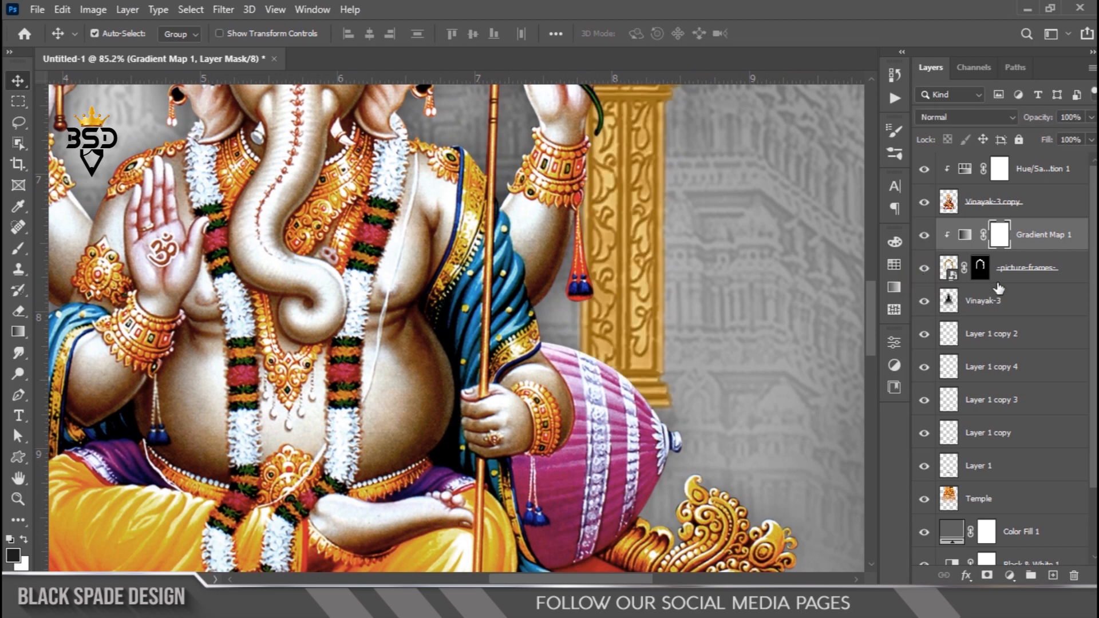
- Select the picture-frames layer and apply a Free Transform to it without resizing
{"action": "left_click", "coordinate": [1026, 269]}
{"action": "scroll", "coordinate": [532, 330], "scroll_direction": "down", "scroll_amount": 3}
{"action": "scroll", "coordinate": [530, 325], "scroll_direction": "down", "scroll_amount": 3}
{"action": "key", "text": "space"}
{"action": "left_click_drag", "start_coordinate": [505, 327], "coordinate": [555, 416]}
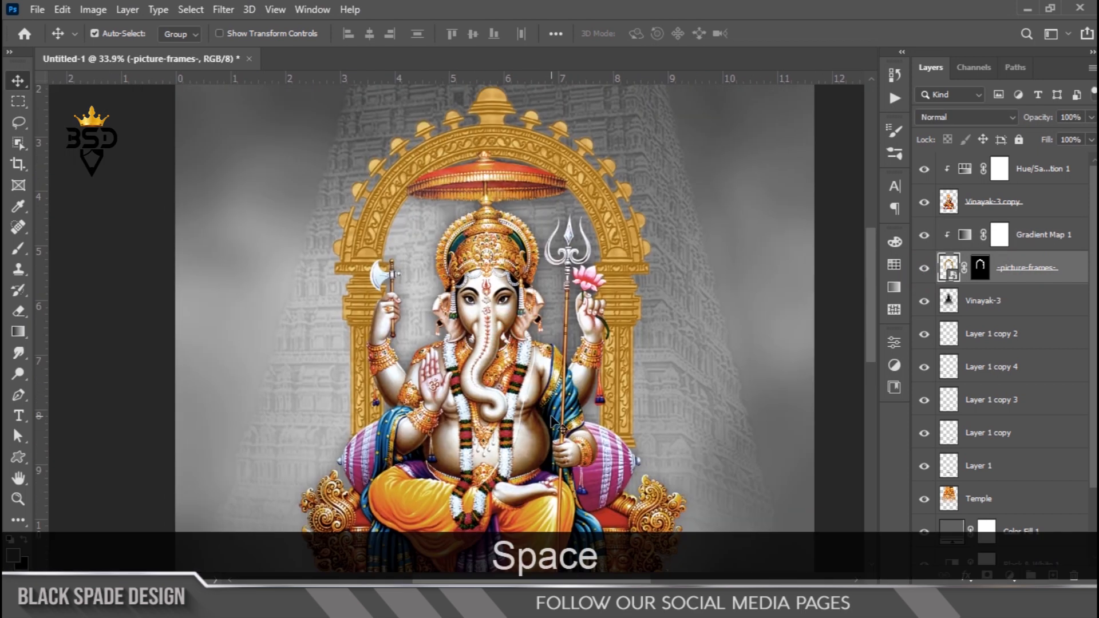
{"action": "key", "text": "ctrl+t"}
{"action": "scroll", "coordinate": [557, 393], "scroll_direction": "up", "scroll_amount": 3}
{"action": "key", "text": "space"}
{"action": "left_click_drag", "start_coordinate": [558, 391], "coordinate": [541, 294]}
{"action": "scroll", "coordinate": [593, 295], "scroll_direction": "up", "scroll_amount": 2}
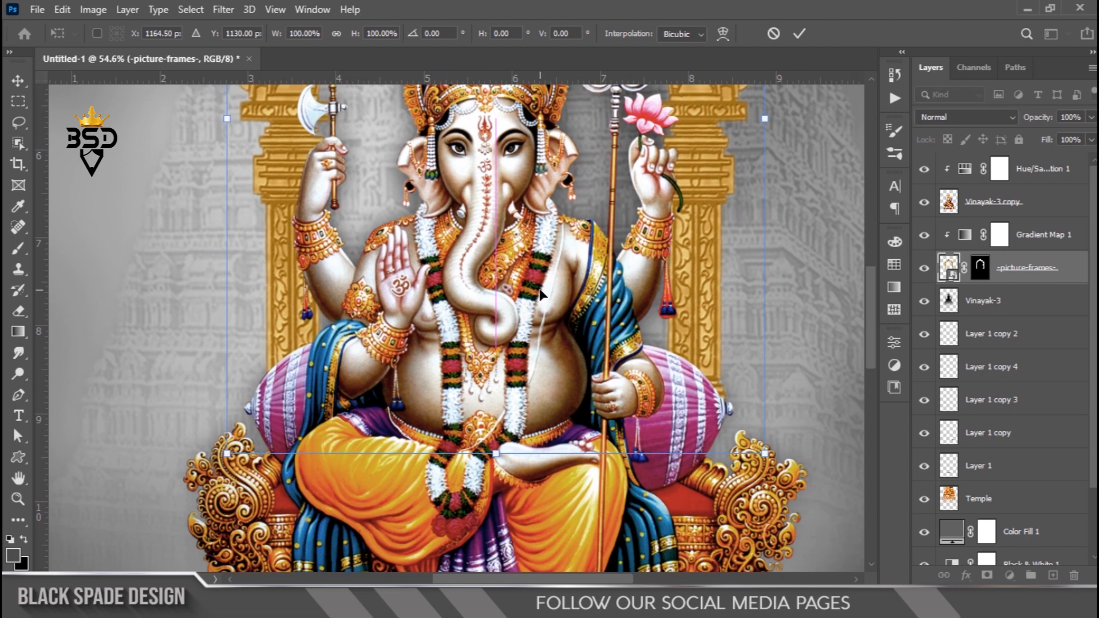
{"action": "key", "text": "Return"}
{"action": "key", "text": "ctrl+0"}
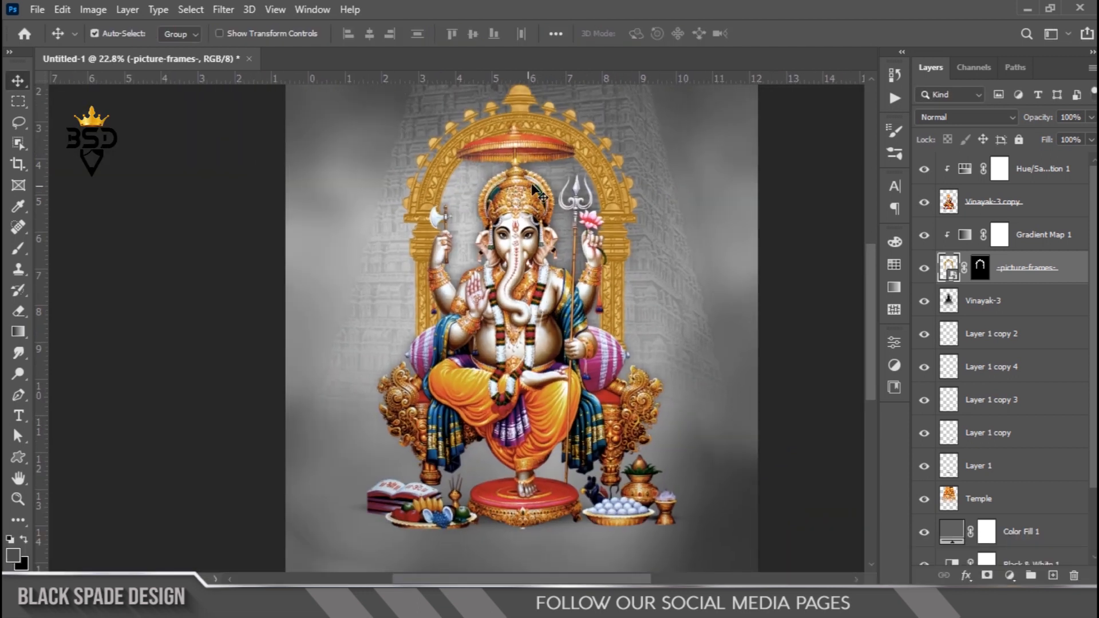
- Select the top Hue/Saturation layer and bring the Flare image in above it over the umbrella
{"action": "scroll", "coordinate": [530, 180], "scroll_direction": "up", "scroll_amount": 7}
{"action": "left_click_drag", "start_coordinate": [515, 196], "coordinate": [565, 336]}
{"action": "scroll", "coordinate": [593, 283], "scroll_direction": "up", "scroll_amount": 5}
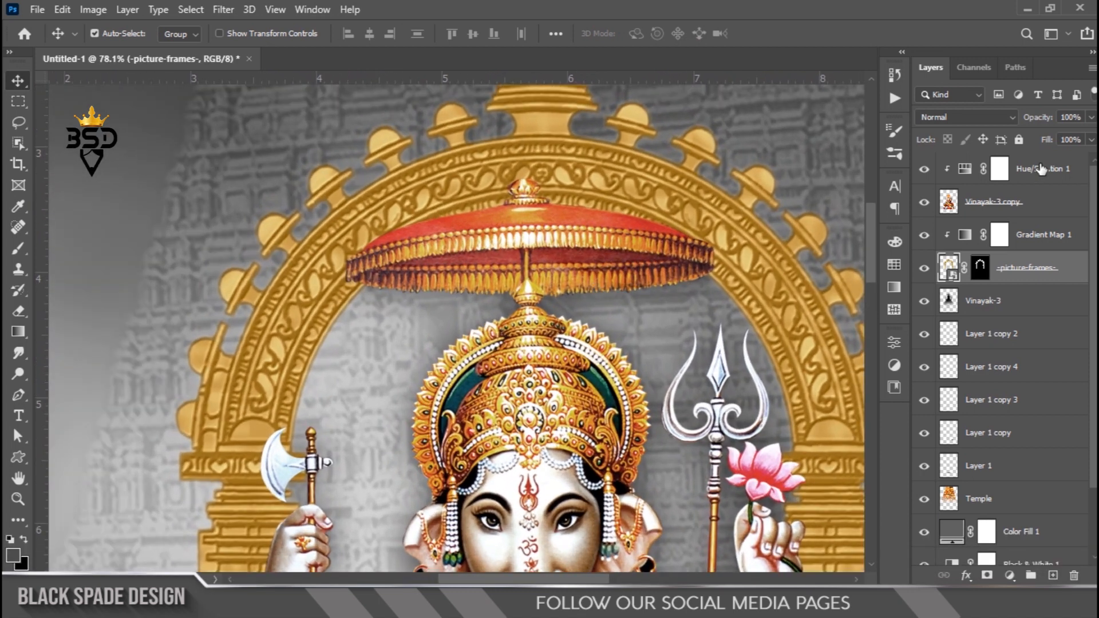
{"action": "left_click", "coordinate": [1041, 168]}
{"action": "scroll", "coordinate": [624, 194], "scroll_direction": "up", "scroll_amount": 2}
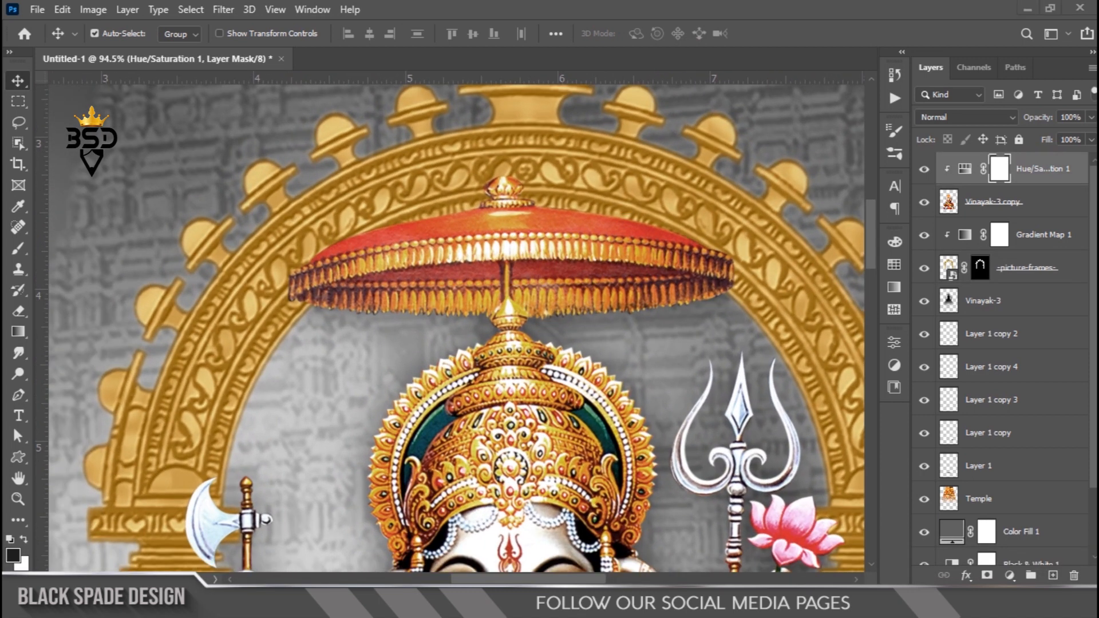
{"action": "key", "text": "alt+Tab"}
{"action": "left_click", "coordinate": [230, 203]}
{"action": "left_click_drag", "start_coordinate": [214, 199], "coordinate": [563, 288]}
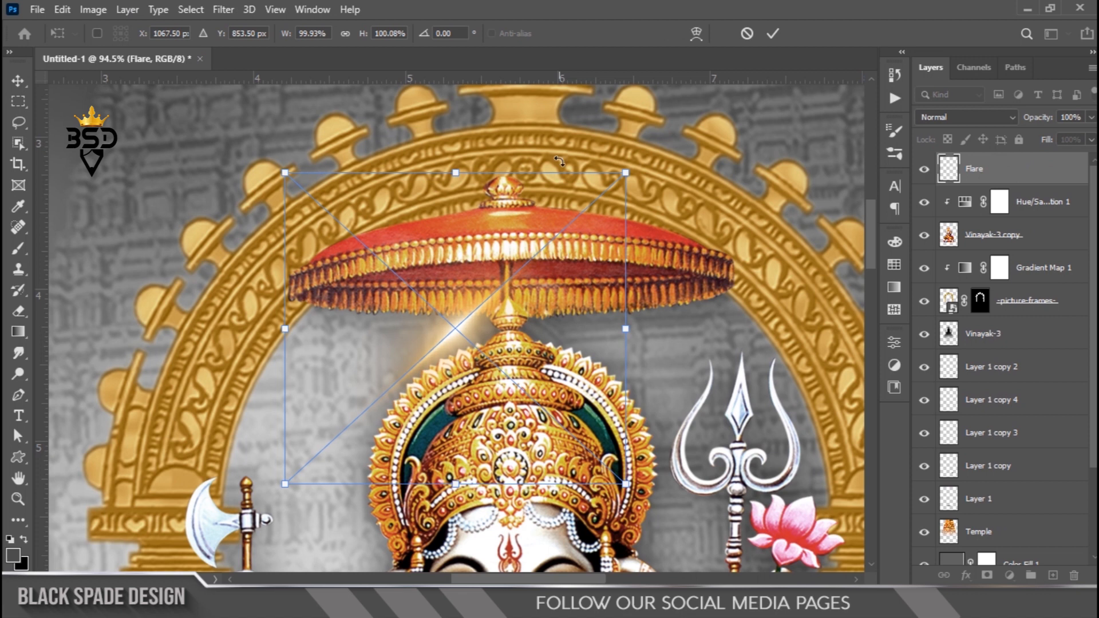
- Warp the Flare layer with the Arc preset at 50 bend and set its blend mode to Screen
{"action": "left_click", "coordinate": [695, 35]}
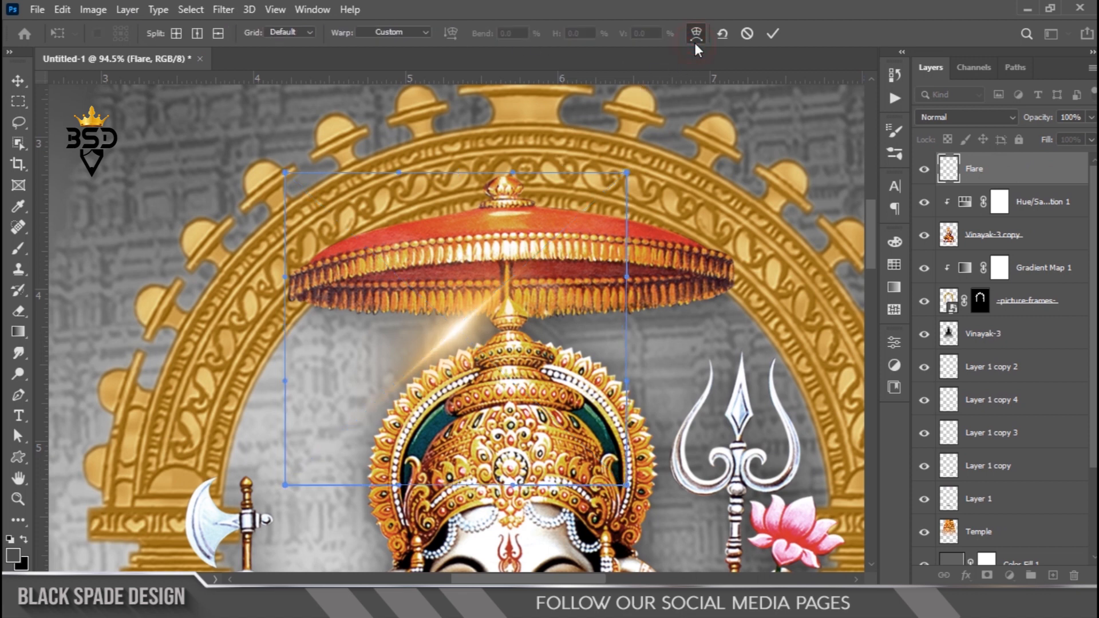
{"action": "left_click", "coordinate": [373, 31]}
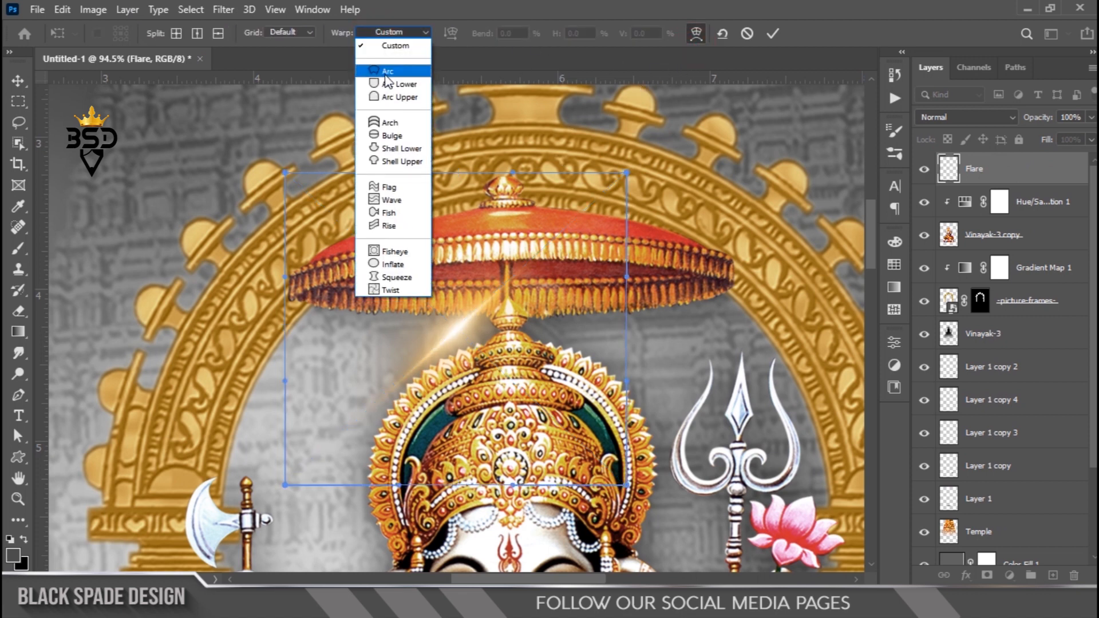
{"action": "left_click", "coordinate": [385, 74]}
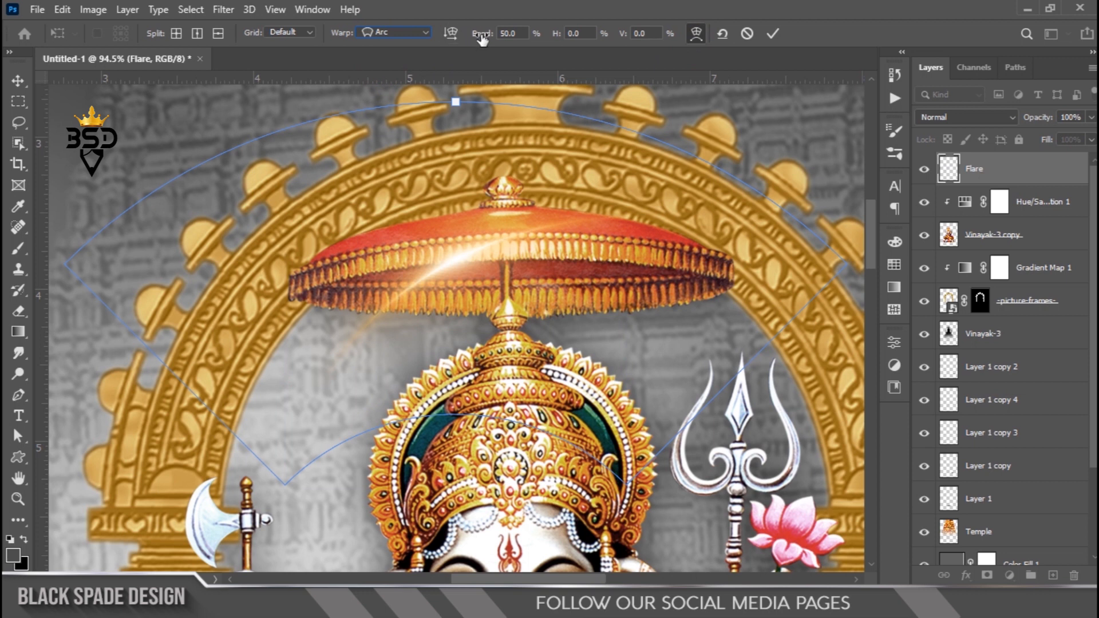
{"action": "left_click", "coordinate": [774, 35]}
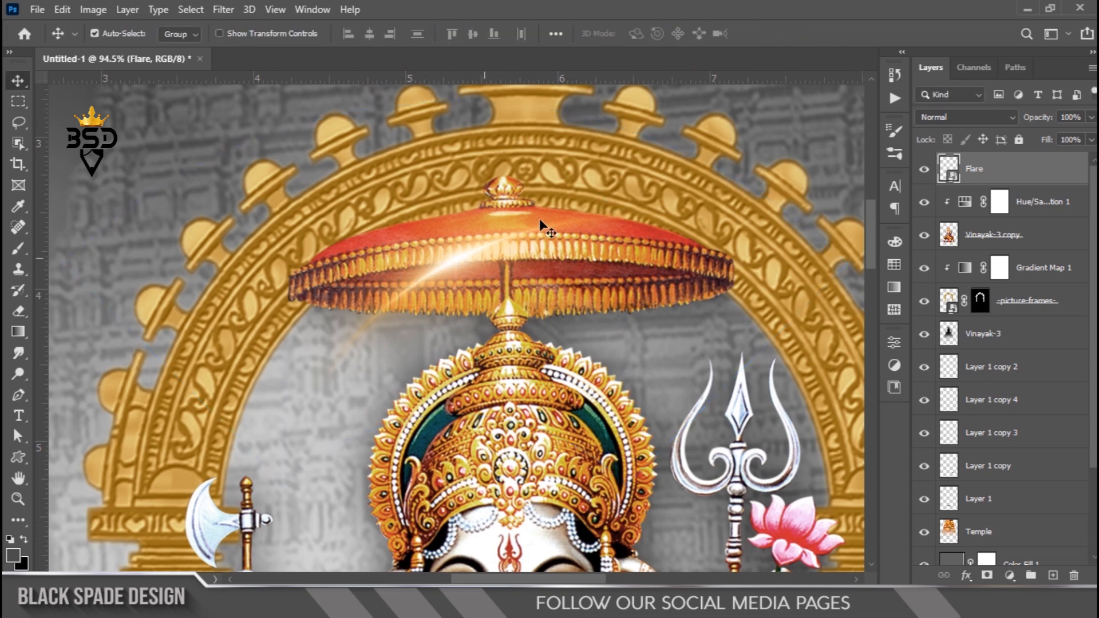
{"action": "left_click", "coordinate": [972, 117]}
{"action": "left_click", "coordinate": [930, 248]}
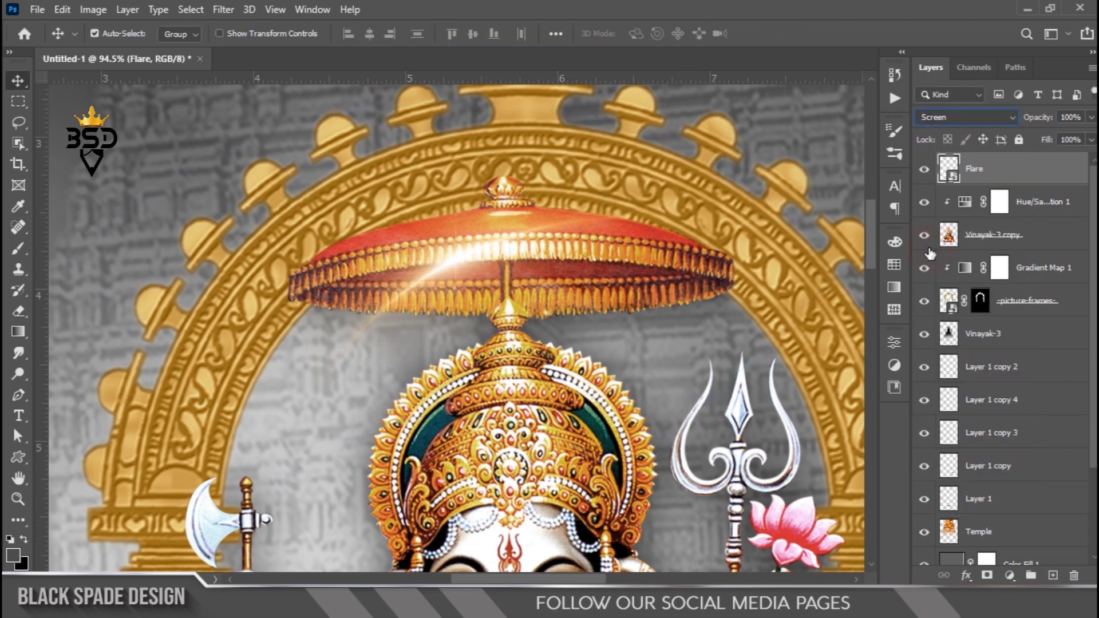
- Scale, rotate and distort the flare to about 150% by 110% at about 18° across the arch and umbrella
{"action": "key", "text": "ctrl+t"}
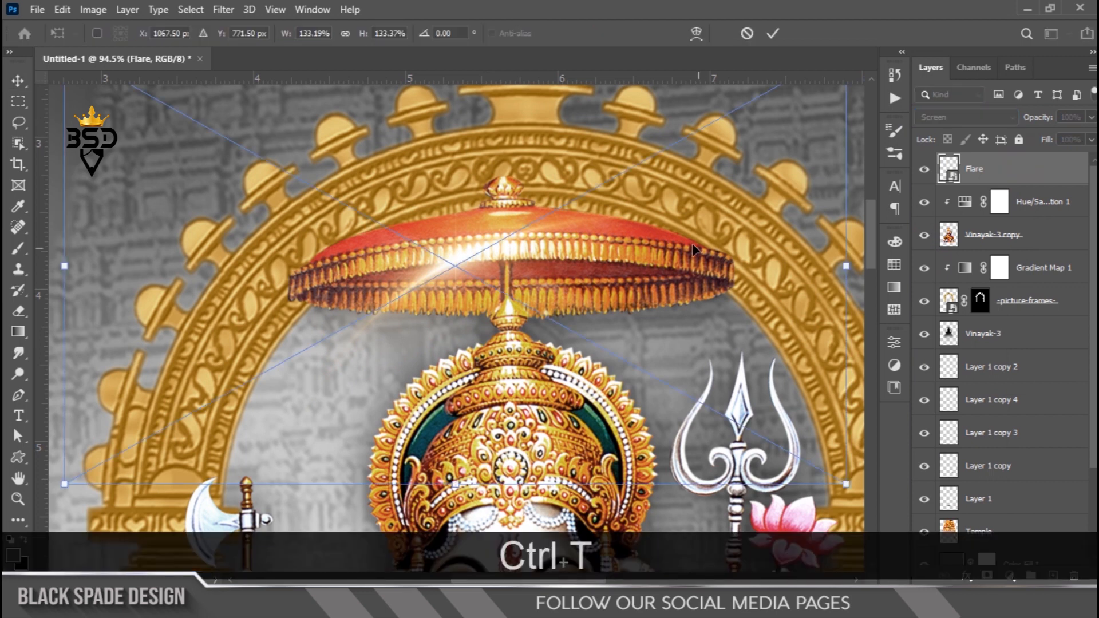
{"action": "scroll", "coordinate": [692, 243], "scroll_direction": "down", "scroll_amount": 2}
{"action": "left_click_drag", "start_coordinate": [845, 203], "coordinate": [853, 344]}
{"action": "scroll", "coordinate": [726, 394], "scroll_direction": "down", "scroll_amount": 2}
{"action": "left_click_drag", "start_coordinate": [826, 280], "coordinate": [778, 281]}
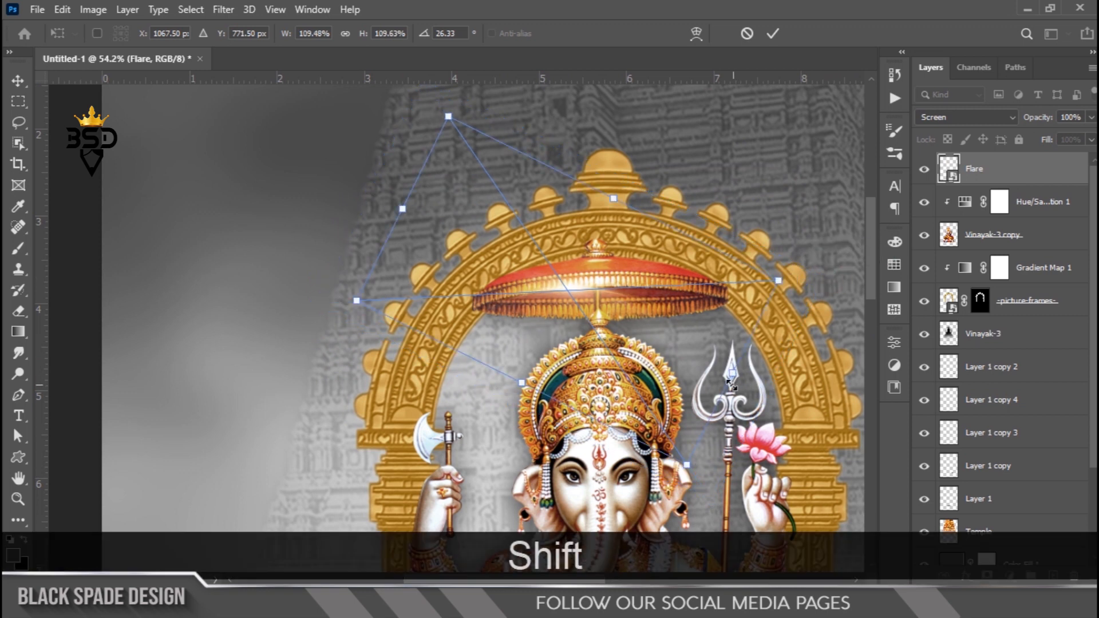
{"action": "left_click_drag", "start_coordinate": [733, 375], "coordinate": [659, 292]}
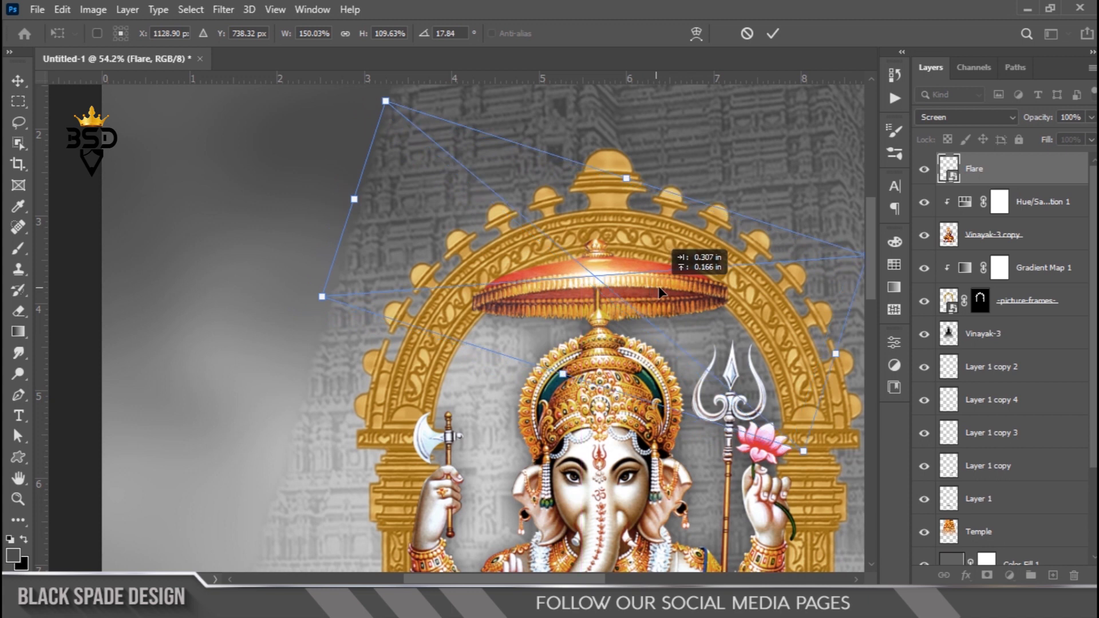
{"action": "scroll", "coordinate": [660, 292], "scroll_direction": "up", "scroll_amount": 2}
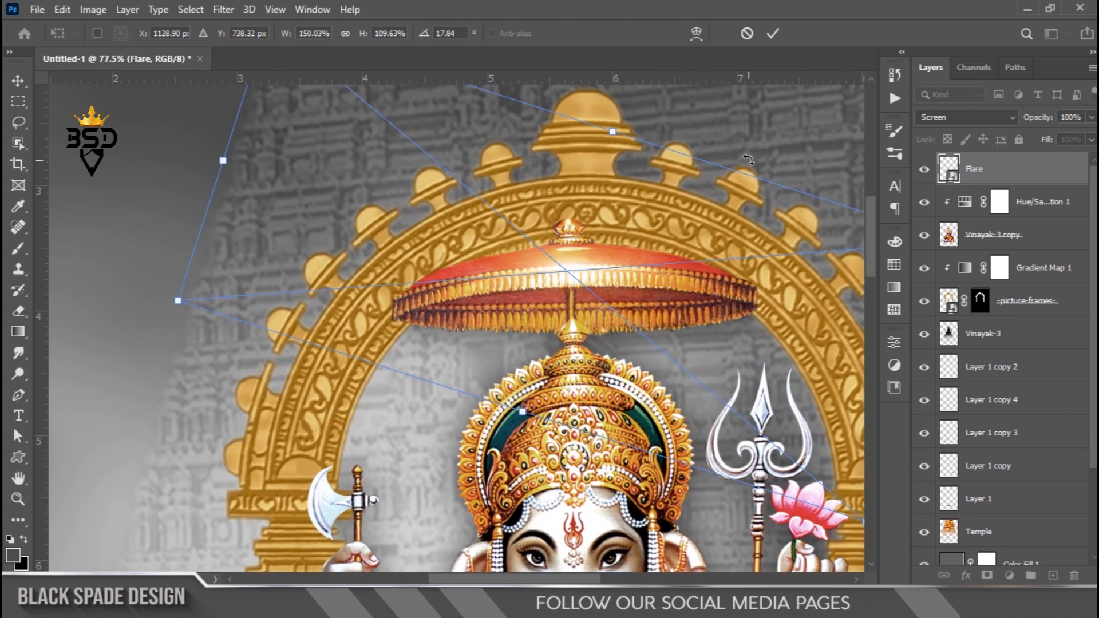
{"action": "key", "text": "Return"}
{"action": "scroll", "coordinate": [564, 246], "scroll_direction": "down", "scroll_amount": 5}
{"action": "key", "text": "space"}
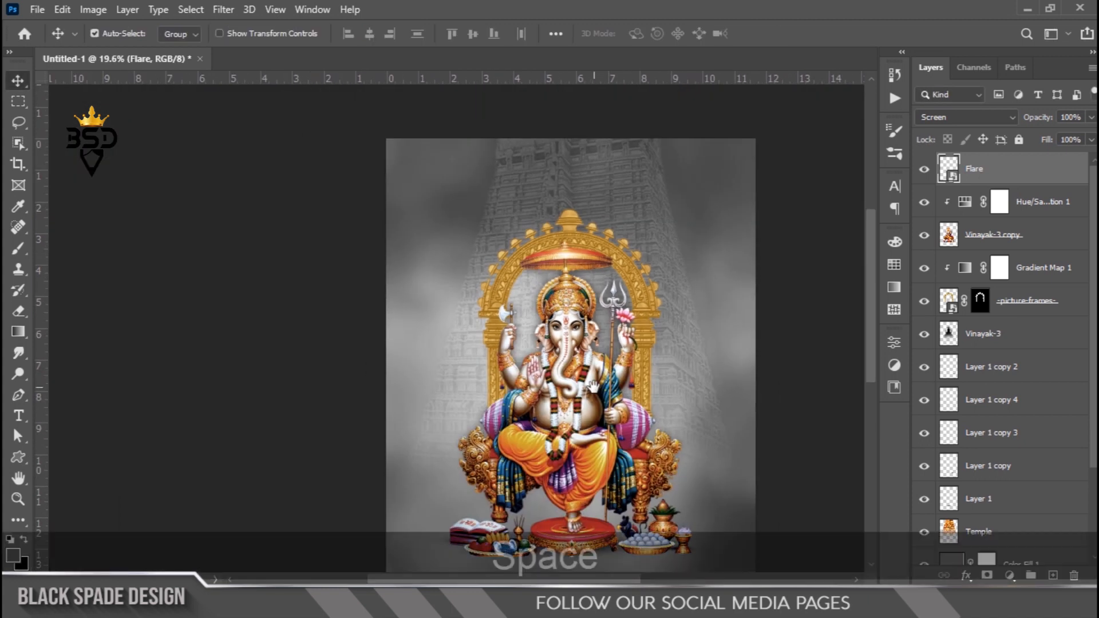
{"action": "scroll", "coordinate": [607, 361], "scroll_direction": "down", "scroll_amount": 1}
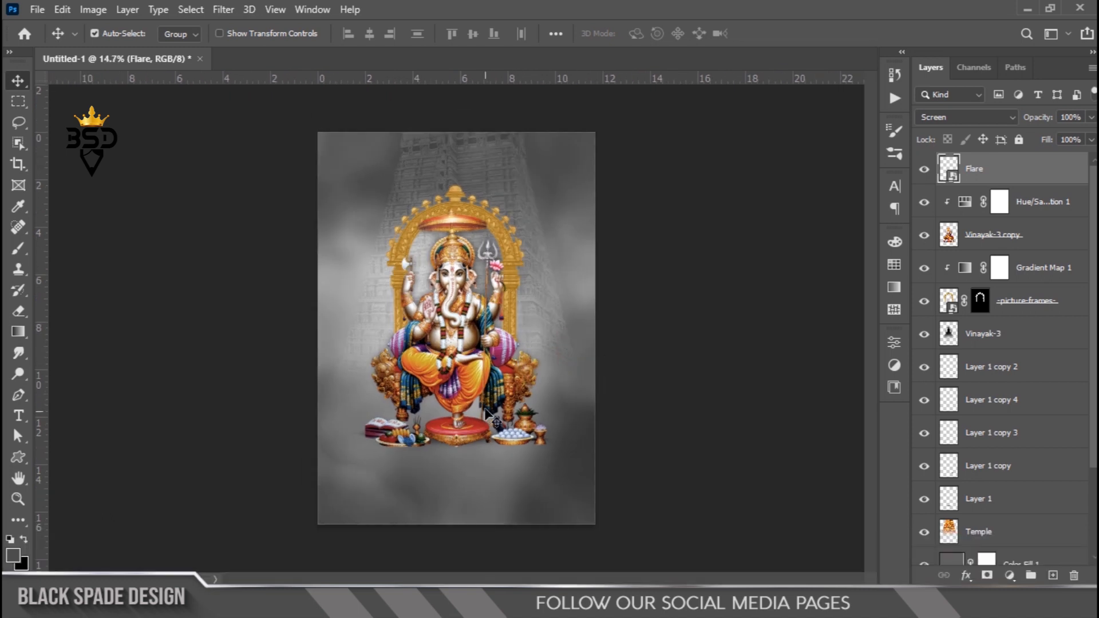
- Select all layers from Flare down to Layer 1 and scale them together to about 106%, nudging them up
{"action": "key", "text": "ctrl+0"}
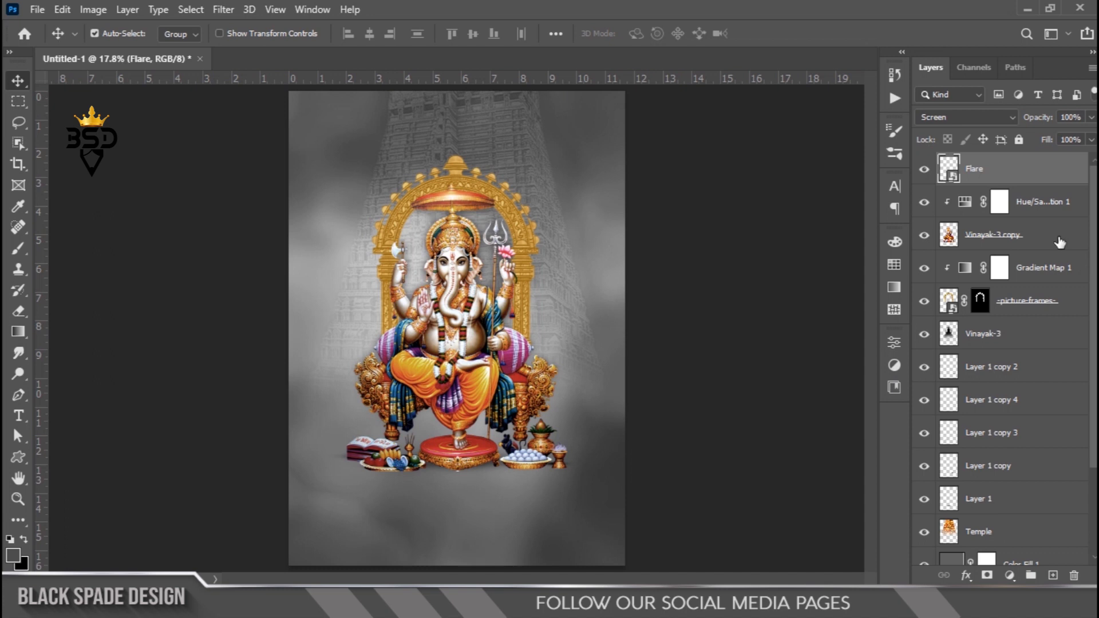
{"action": "left_click", "coordinate": [980, 500], "text": "shift"}
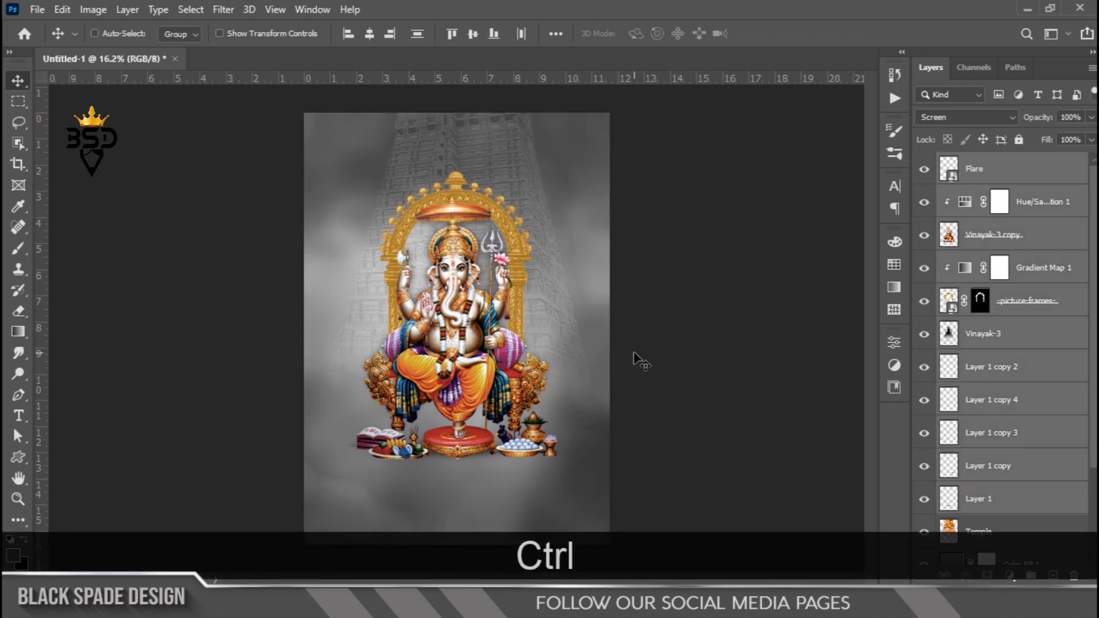
{"action": "key", "text": "ctrl+t"}
{"action": "left_click_drag", "start_coordinate": [567, 171], "coordinate": [581, 166]}
{"action": "key", "text": "Up"}
{"action": "key", "text": "Up"}
{"action": "key", "text": "Up"}
{"action": "key", "text": "Up"}
{"action": "key", "text": "Up"}
{"action": "key", "text": "Up"}
{"action": "key", "text": "Up"}
{"action": "key", "text": "Up"}
{"action": "key", "text": "Up"}
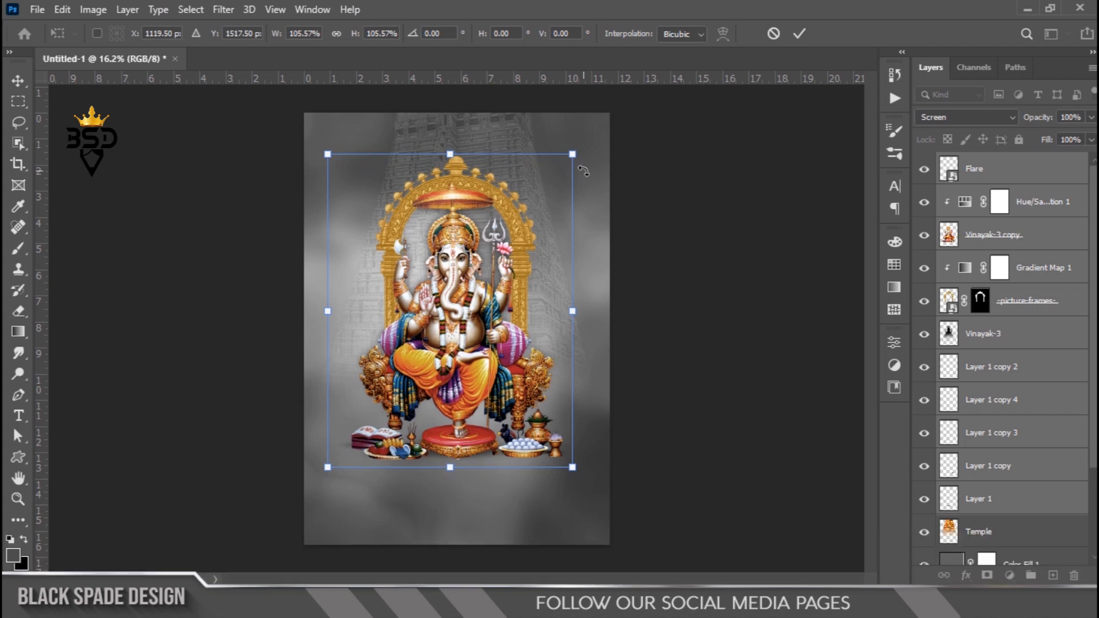
{"action": "key", "text": "Return"}
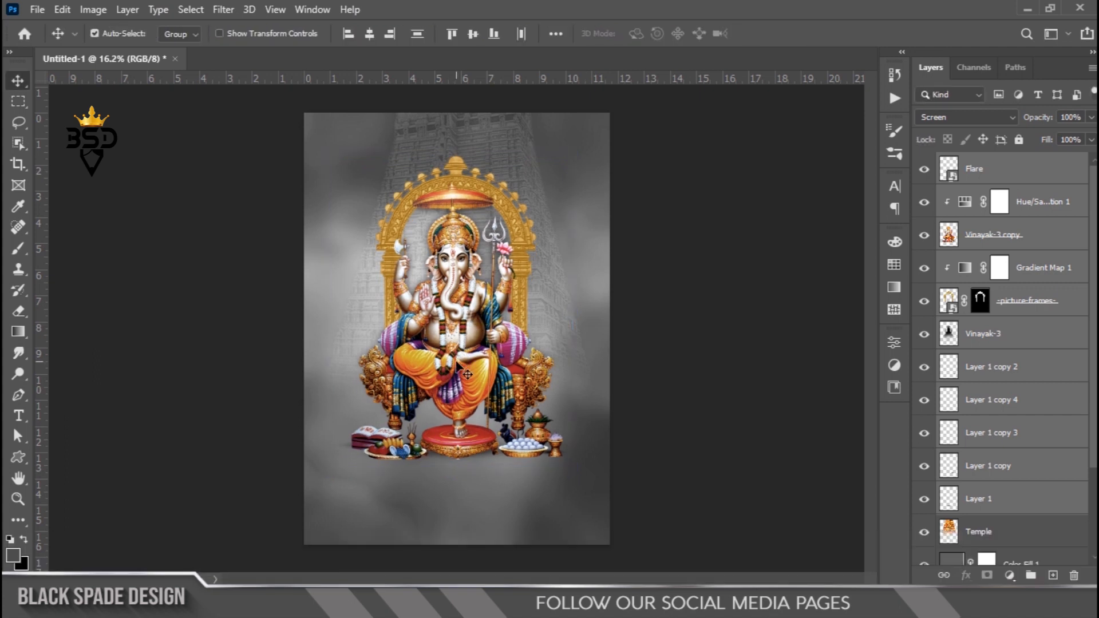
- Select the five shadow layers from Layer 1 copy 2 to Layer 1 and nudge them down
{"action": "scroll", "coordinate": [468, 374], "scroll_direction": "up", "scroll_amount": 3}
{"action": "scroll", "coordinate": [457, 362], "scroll_direction": "up", "scroll_amount": 4}
{"action": "key", "text": "space"}
{"action": "left_click_drag", "start_coordinate": [480, 420], "coordinate": [540, 277]}
{"action": "scroll", "coordinate": [569, 484], "scroll_direction": "up", "scroll_amount": 4}
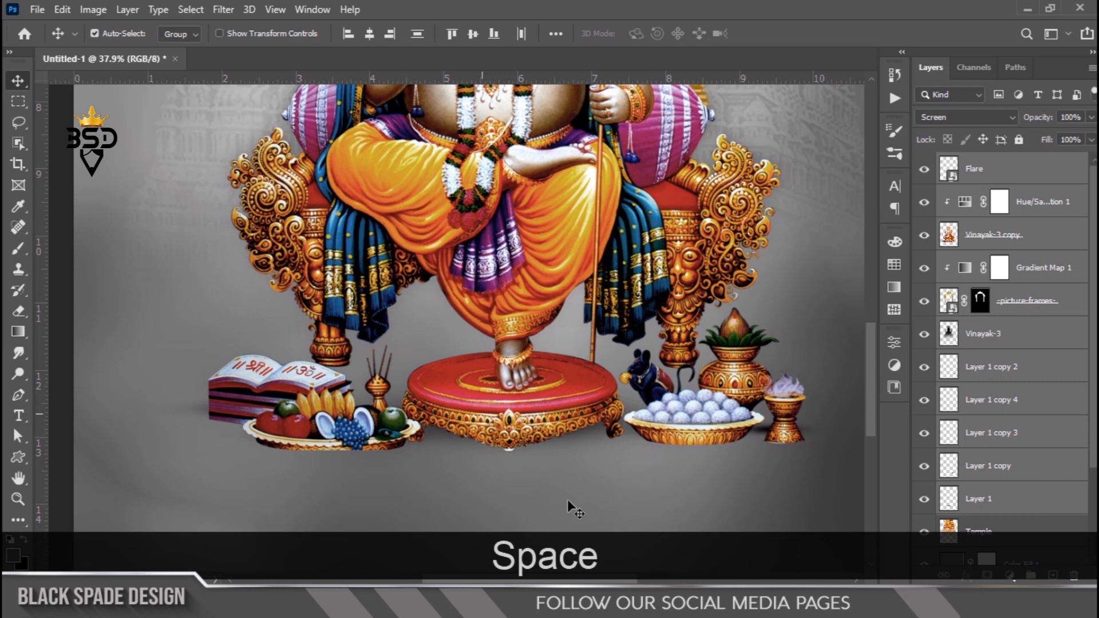
{"action": "key", "text": "space"}
{"action": "left_click_drag", "start_coordinate": [569, 480], "coordinate": [568, 460]}
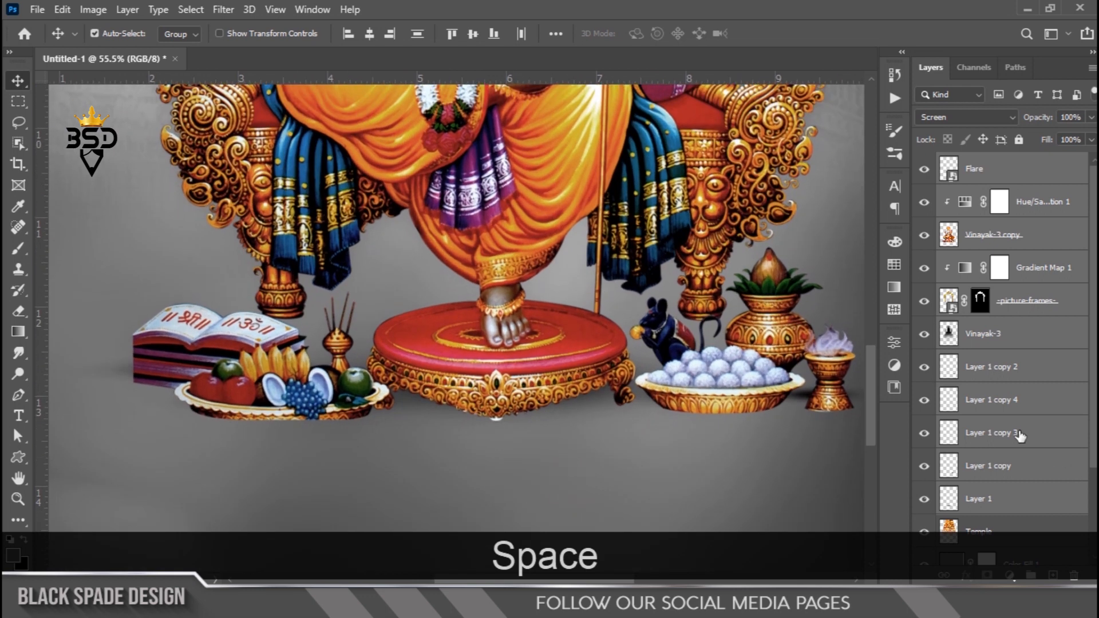
{"action": "scroll", "coordinate": [1019, 436], "scroll_direction": "down", "scroll_amount": 3}
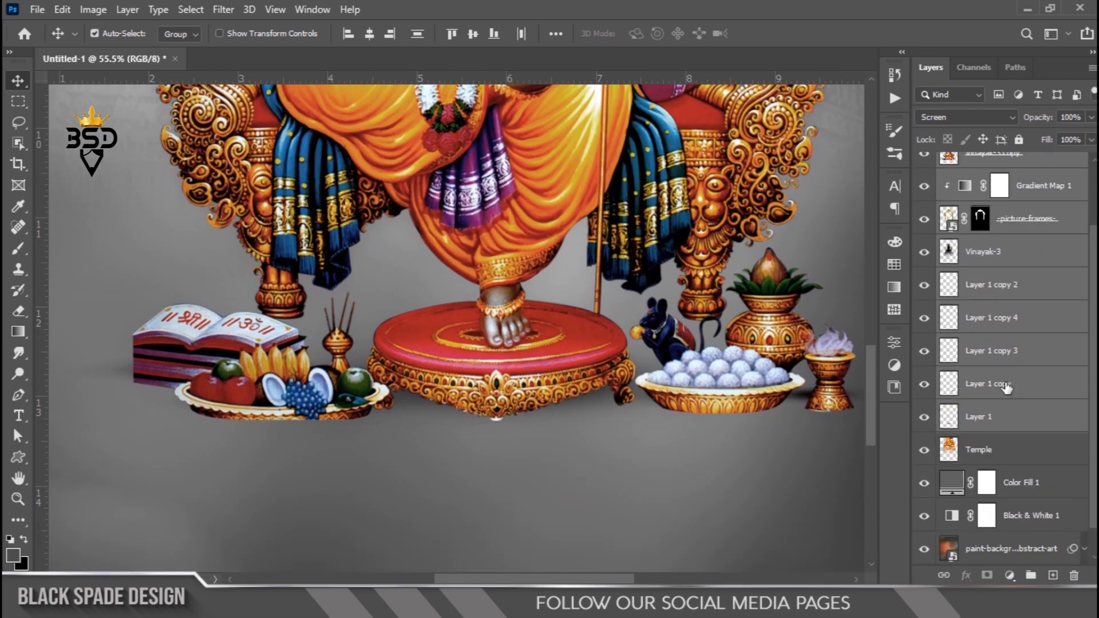
{"action": "left_click", "coordinate": [996, 286]}
{"action": "left_click", "coordinate": [990, 428], "text": "shift"}
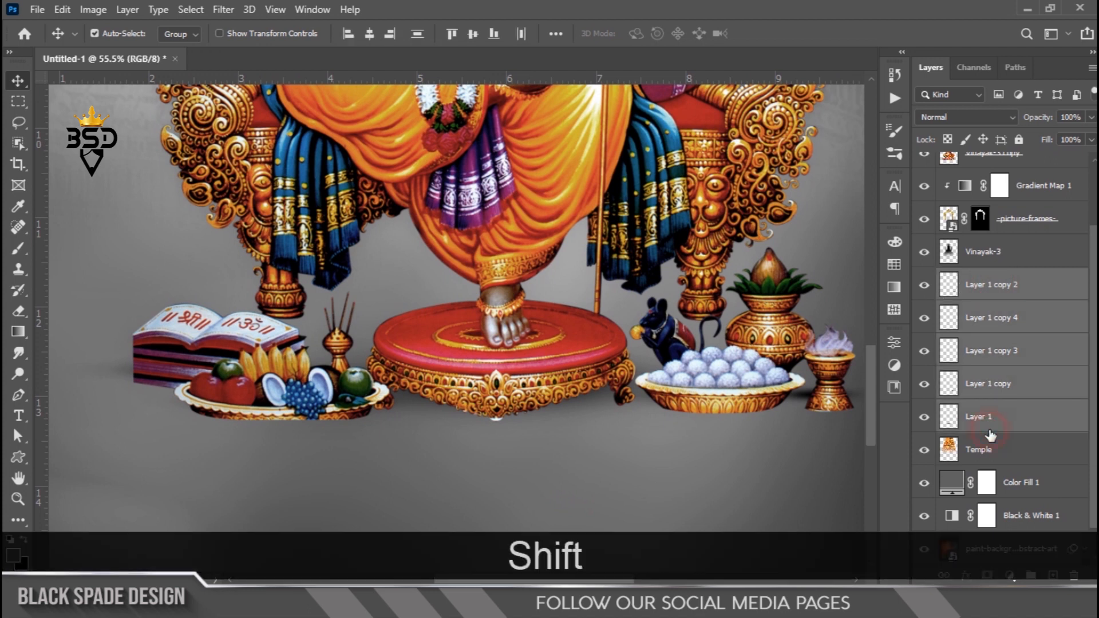
{"action": "key", "text": "Down"}
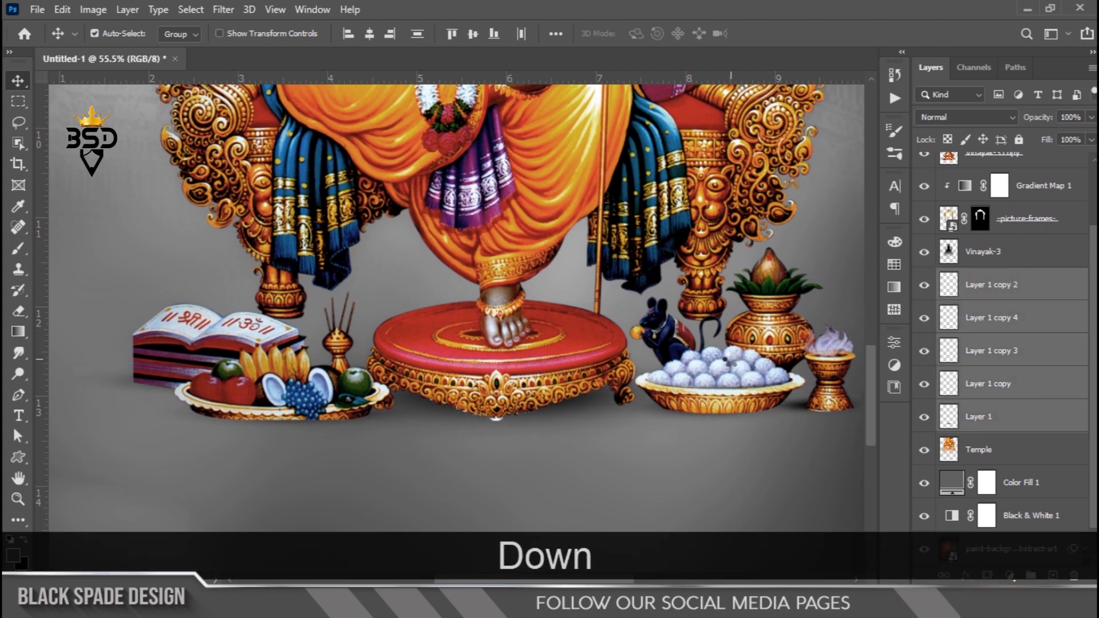
{"action": "key", "text": "Down"}
{"action": "key", "text": "Down"}
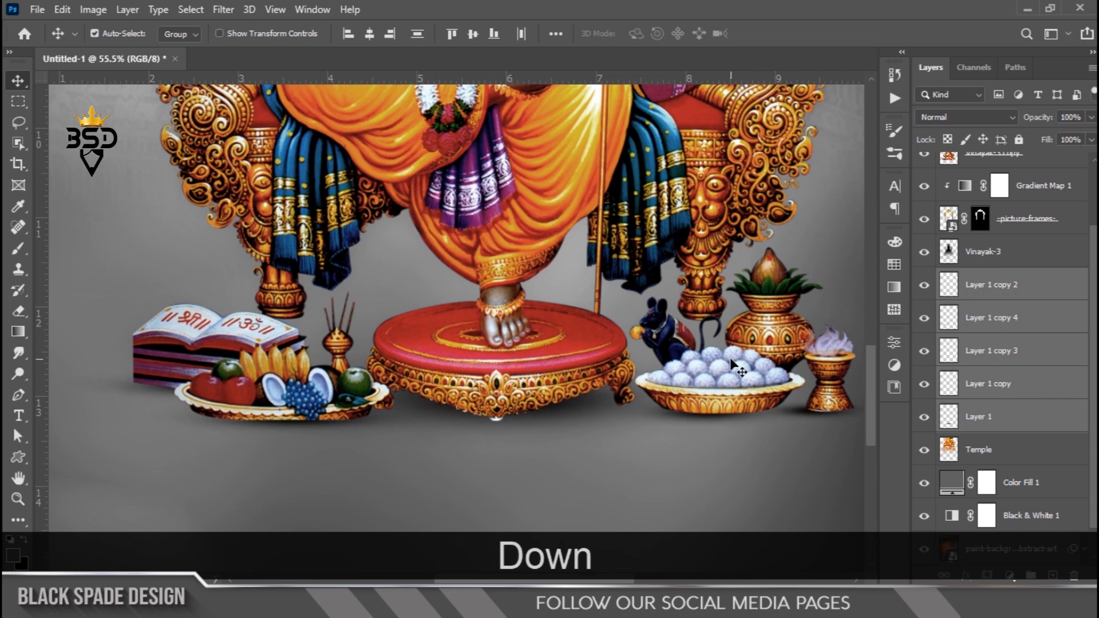
{"action": "key", "text": "Down"}
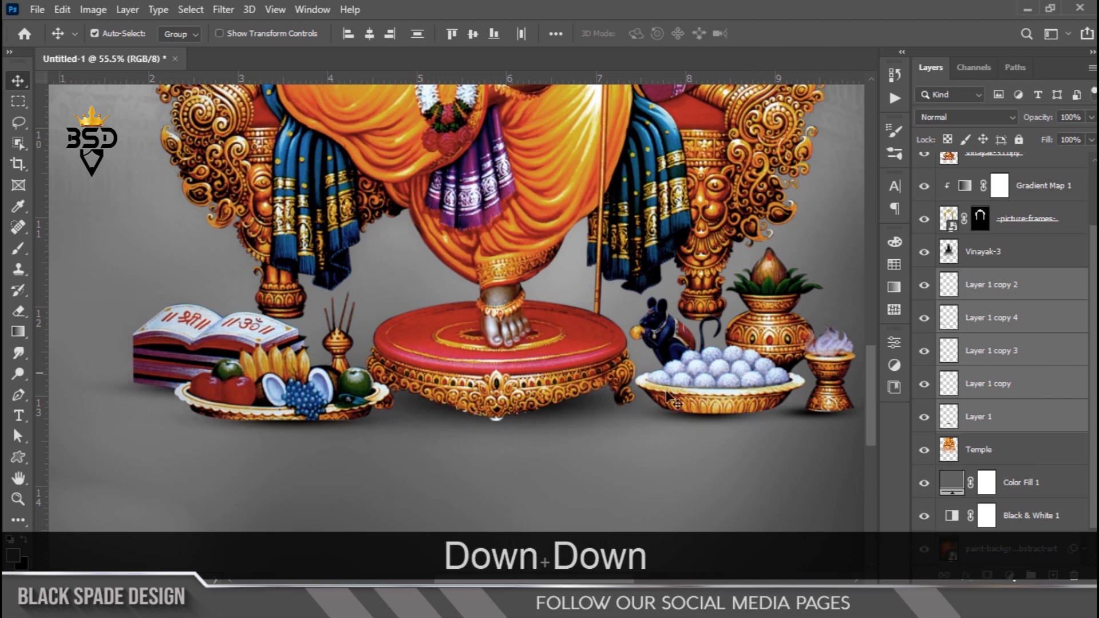
- Select the Layer 1 copy shadow under the sweets bowl and nudge it to the right
{"action": "scroll", "coordinate": [766, 428], "scroll_direction": "up", "scroll_amount": 3}
{"action": "left_click_drag", "start_coordinate": [765, 420], "coordinate": [615, 423]}
{"action": "right_click", "coordinate": [545, 410]}
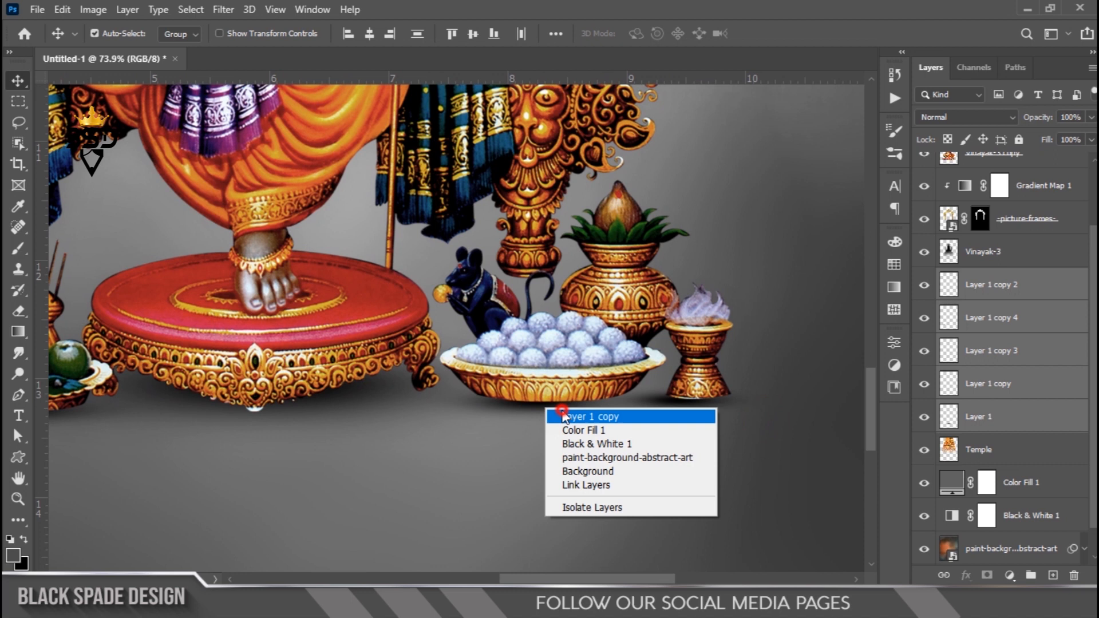
{"action": "left_click", "coordinate": [562, 416]}
{"action": "key", "text": "Right"}
{"action": "key", "text": "Right"}
{"action": "key", "text": "Right"}
{"action": "key", "text": "Right"}
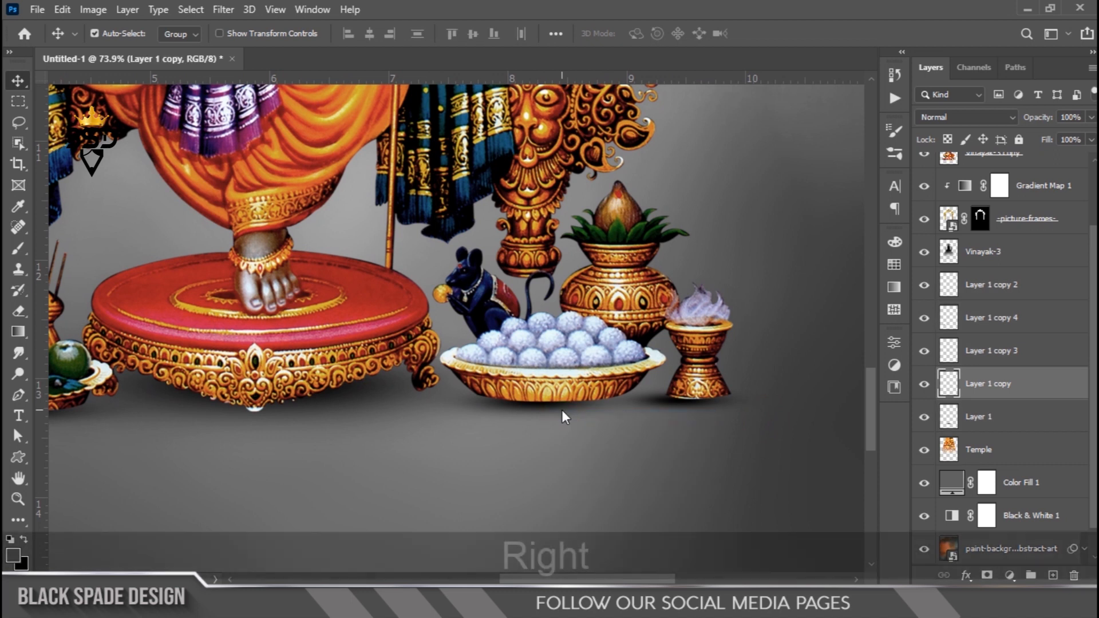
- Select the Layer 1 copy 2 shadow under the incense pot and nudge it up and to the right
{"action": "right_click", "coordinate": [686, 408]}
{"action": "left_click", "coordinate": [694, 414]}
{"action": "key", "text": "Right"}
{"action": "key", "text": "Right"}
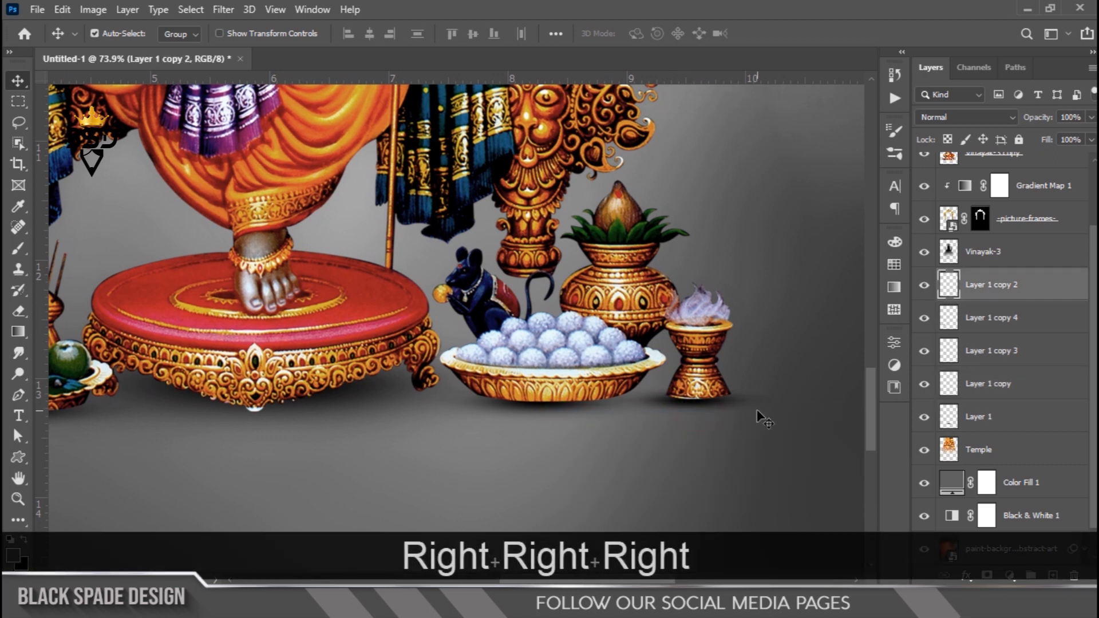
{"action": "key", "text": "Up"}
{"action": "key", "text": "Up"}
{"action": "key", "text": "Right"}
{"action": "key", "text": "Right"}
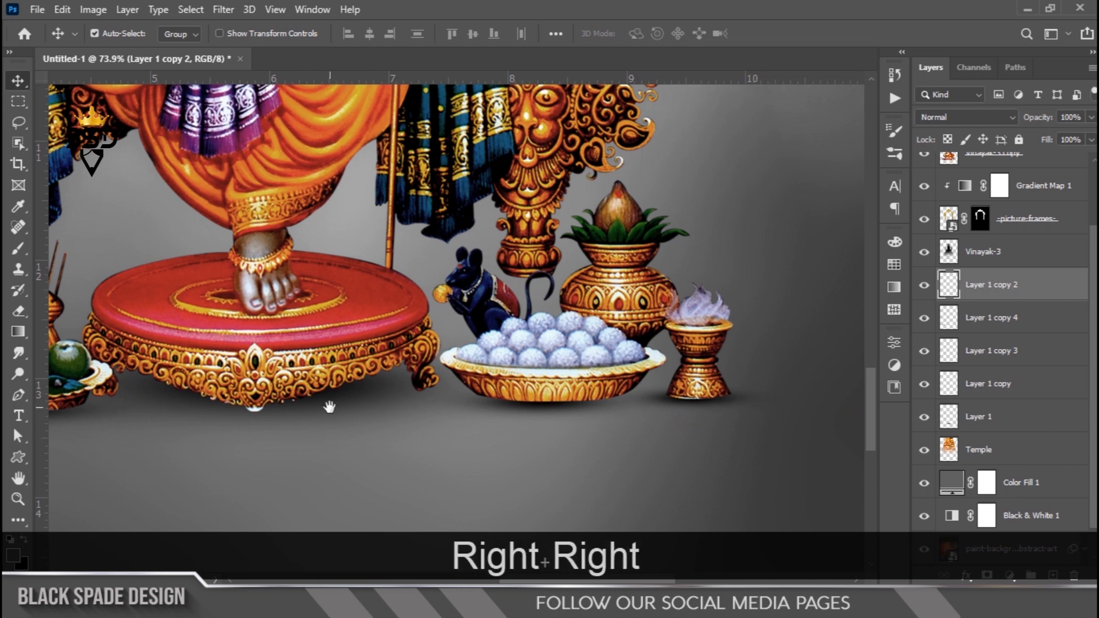
- Select the Layer 1 copy 3 shadow under the offerings plate and nudge it left
{"action": "left_click_drag", "start_coordinate": [332, 413], "coordinate": [778, 407]}
{"action": "right_click", "coordinate": [481, 421]}
{"action": "left_click", "coordinate": [510, 430]}
{"action": "key", "text": "Left"}
- Select the Layer 1 copy 4 shadow under the book and fruit plate and nudge it right
{"action": "right_click", "coordinate": [263, 378]}
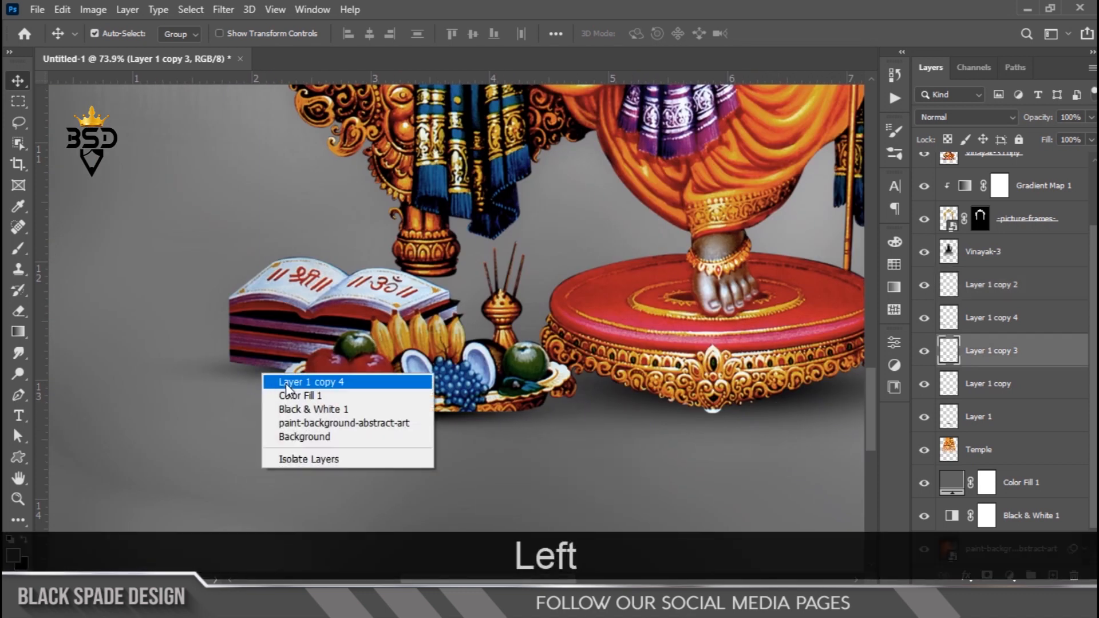
{"action": "left_click", "coordinate": [273, 381]}
{"action": "key", "text": "Right"}
{"action": "key", "text": "Right"}
- Select the Layer 1 shadow and nudge it down
{"action": "right_click", "coordinate": [652, 407]}
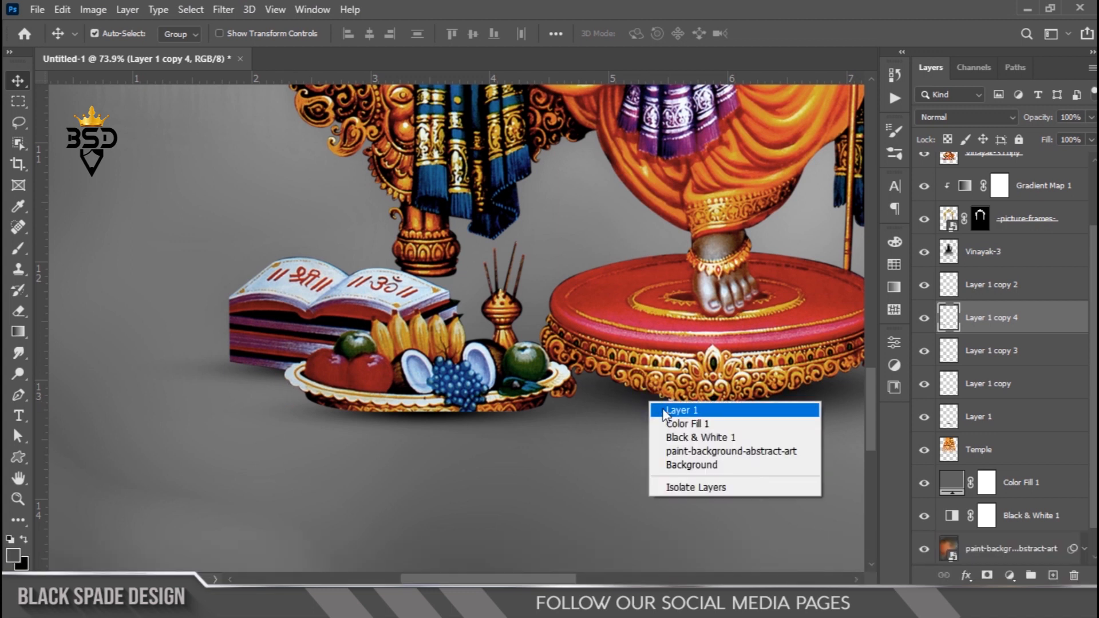
{"action": "left_click", "coordinate": [664, 413]}
{"action": "key", "text": "Down"}
- Select the Flare layer and add a text layer below the offerings reading Ganesh Chaturthi
{"action": "scroll", "coordinate": [671, 417], "scroll_direction": "down", "scroll_amount": 3}
{"action": "scroll", "coordinate": [671, 417], "scroll_direction": "down", "scroll_amount": 5}
{"action": "key", "text": "space"}
{"action": "scroll", "coordinate": [460, 280], "scroll_direction": "up", "scroll_amount": 7}
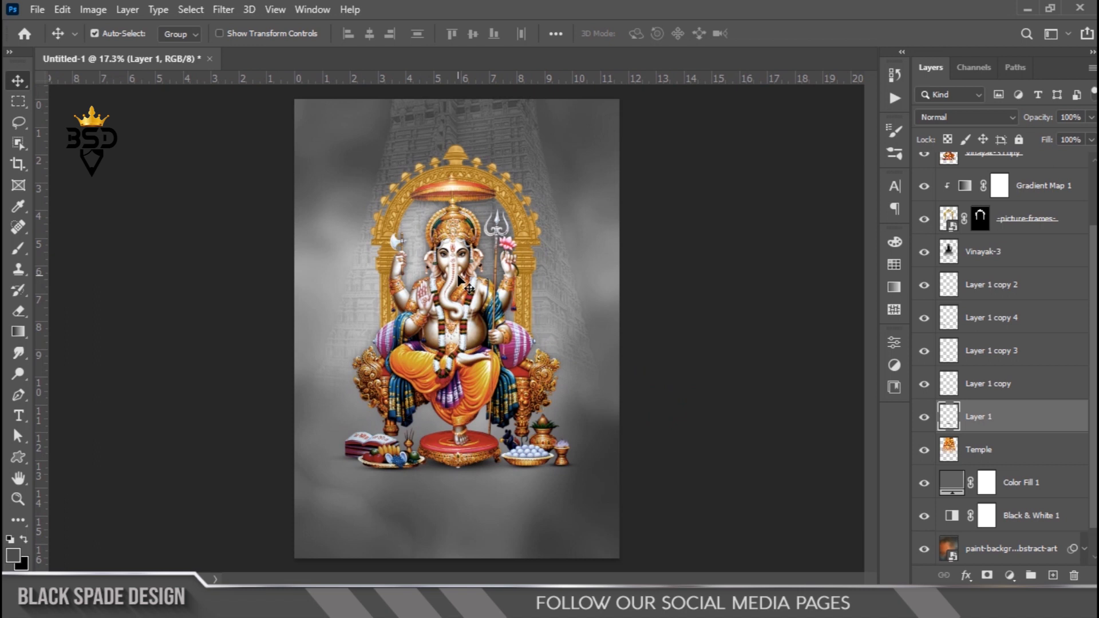
{"action": "scroll", "coordinate": [467, 276], "scroll_direction": "down", "scroll_amount": 3}
{"action": "scroll", "coordinate": [1044, 297], "scroll_direction": "up", "scroll_amount": 3}
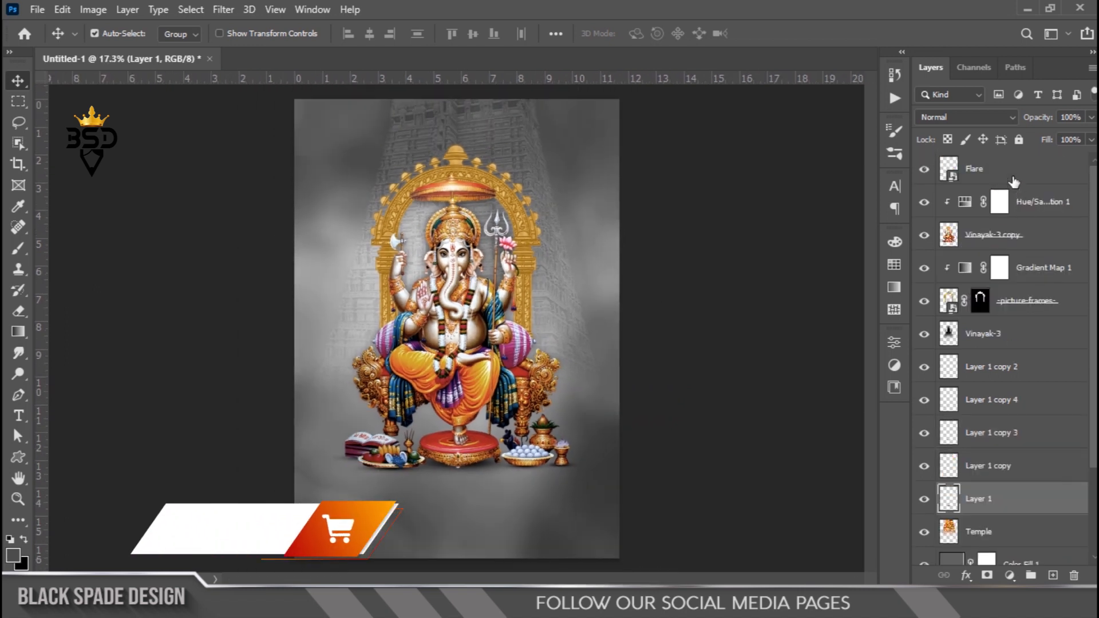
{"action": "left_click", "coordinate": [1015, 178]}
{"action": "scroll", "coordinate": [589, 412], "scroll_direction": "up", "scroll_amount": 8}
{"action": "key", "text": "space"}
{"action": "left_click_drag", "start_coordinate": [442, 458], "coordinate": [717, 237]}
{"action": "key", "text": "t"}
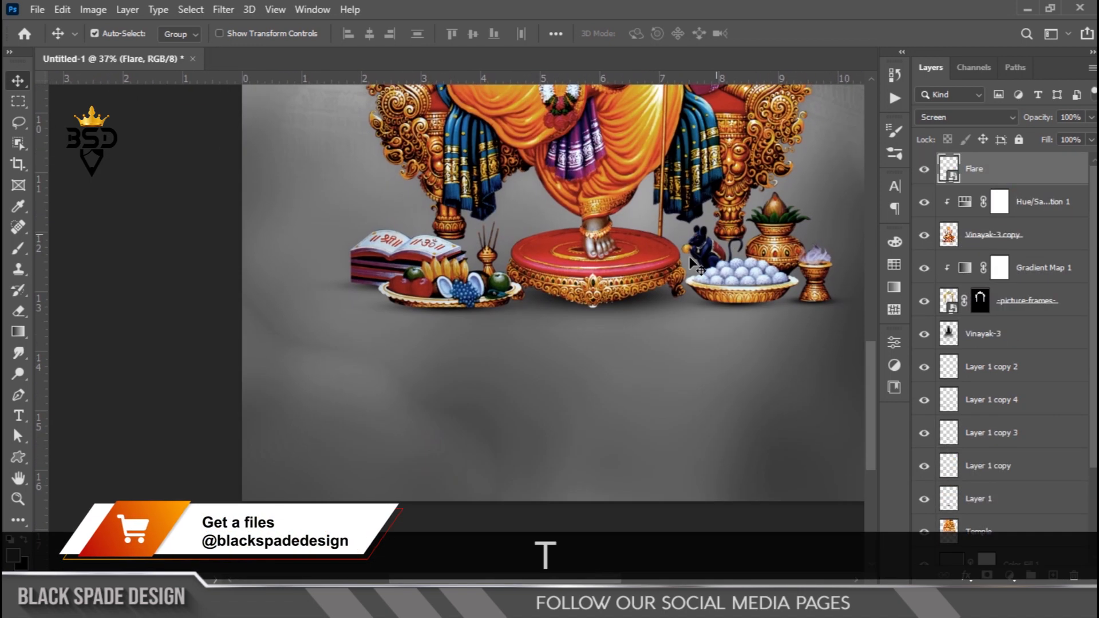
{"action": "left_click", "coordinate": [569, 369]}
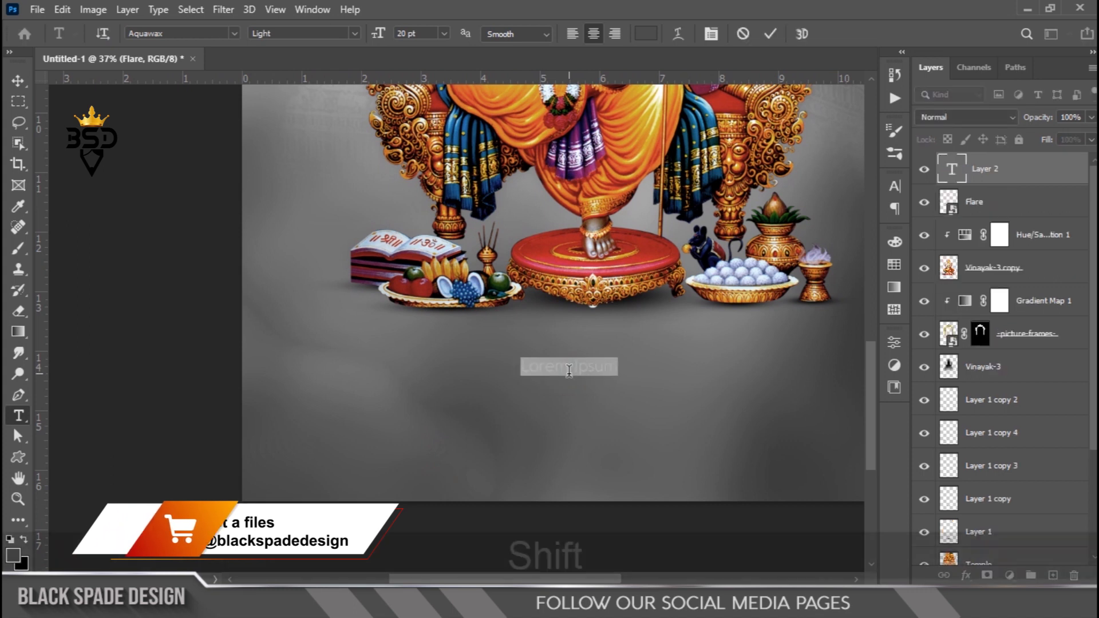
{"action": "type", "text": "Ganesh"}
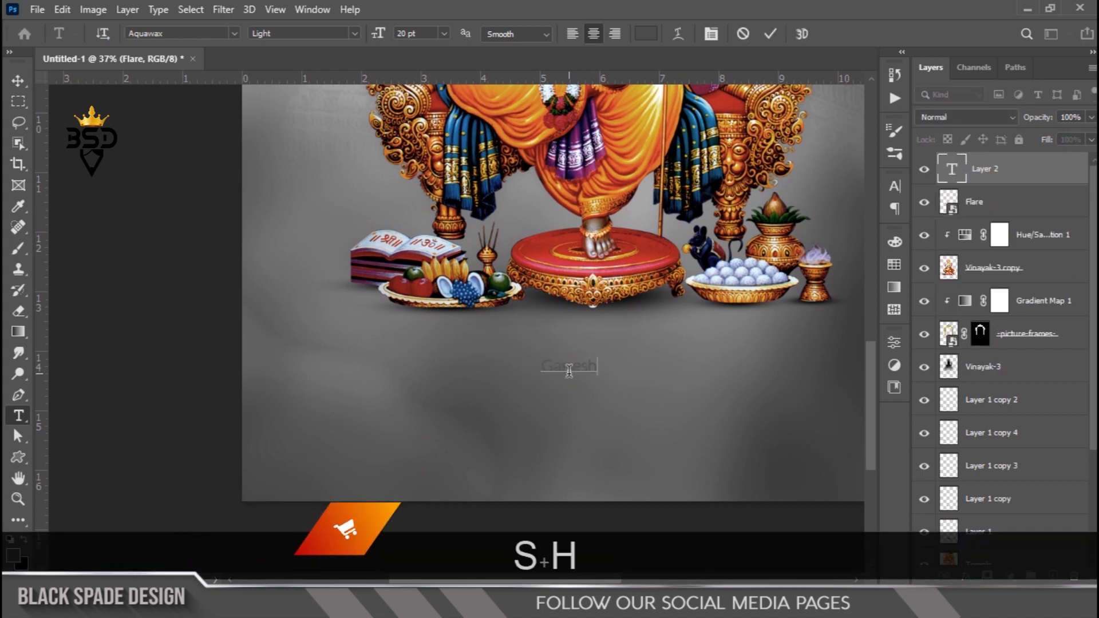
{"action": "type", "text": " Chaturth"}
- Set the title text colour to white, ffffff
{"action": "key", "text": "ctrl+a"}
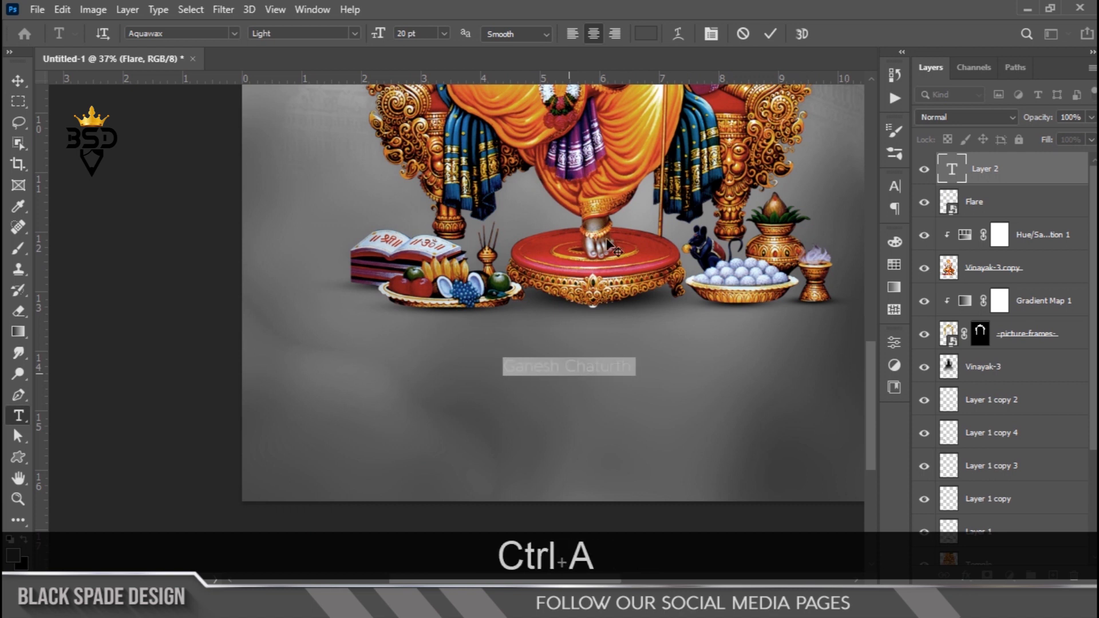
{"action": "left_click", "coordinate": [645, 33]}
{"action": "left_click_drag", "start_coordinate": [687, 371], "coordinate": [617, 297]}
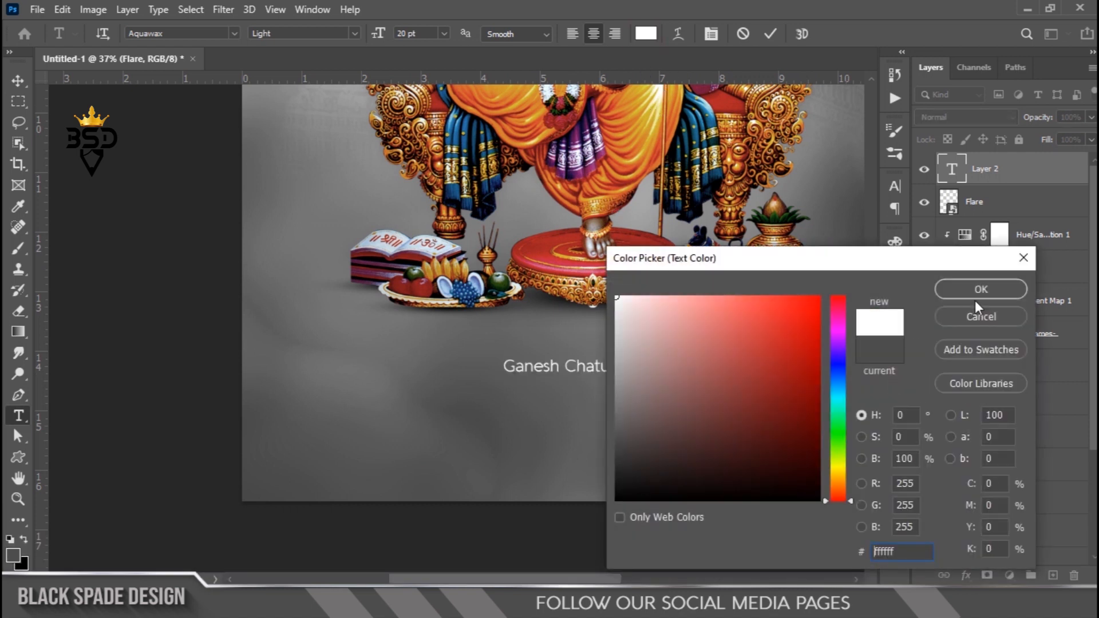
{"action": "left_click", "coordinate": [976, 299]}
- Set the title's font to Fall in love at 72 pt and commit the text
{"action": "left_click", "coordinate": [712, 35]}
{"action": "left_click_drag", "start_coordinate": [743, 231], "coordinate": [805, 214]}
{"action": "left_click", "coordinate": [799, 209]}
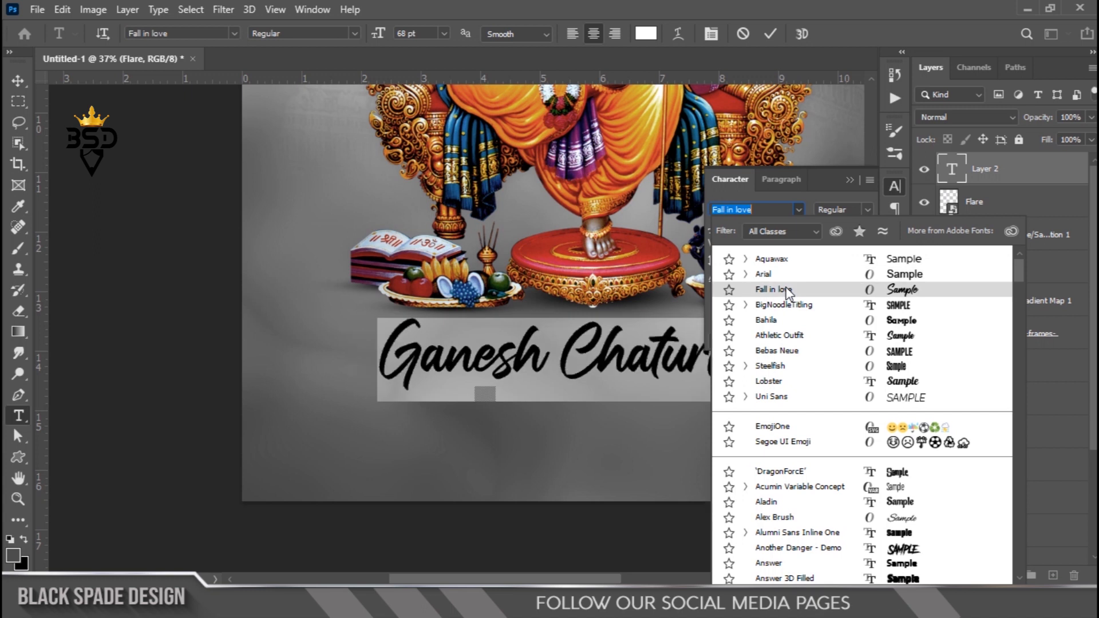
{"action": "left_click", "coordinate": [785, 290]}
{"action": "left_click_drag", "start_coordinate": [717, 228], "coordinate": [719, 229]}
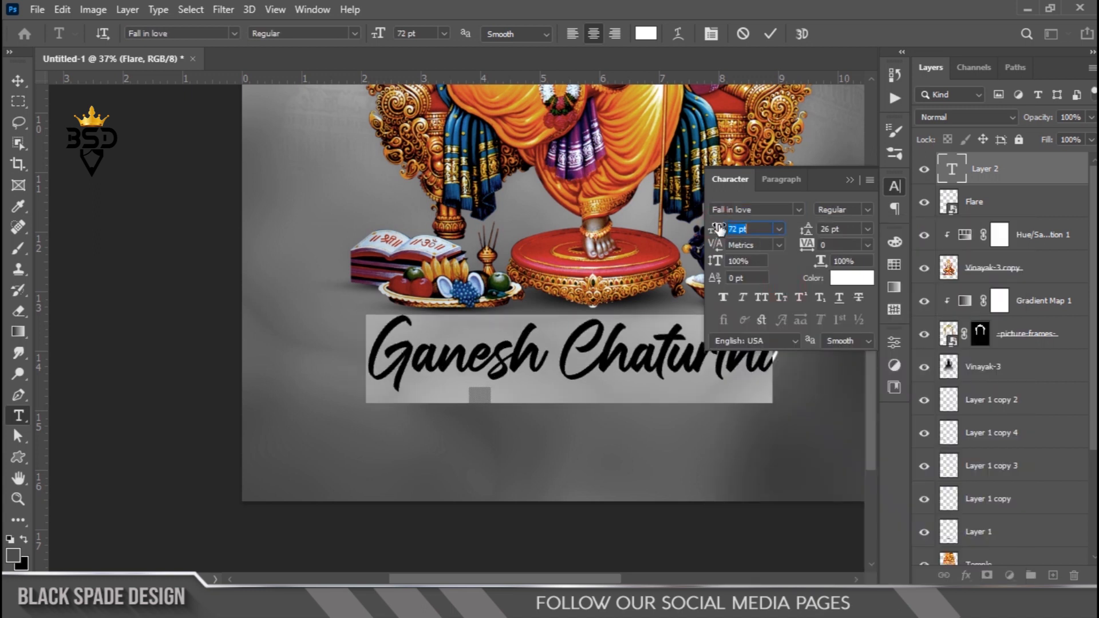
{"action": "left_click", "coordinate": [771, 34]}
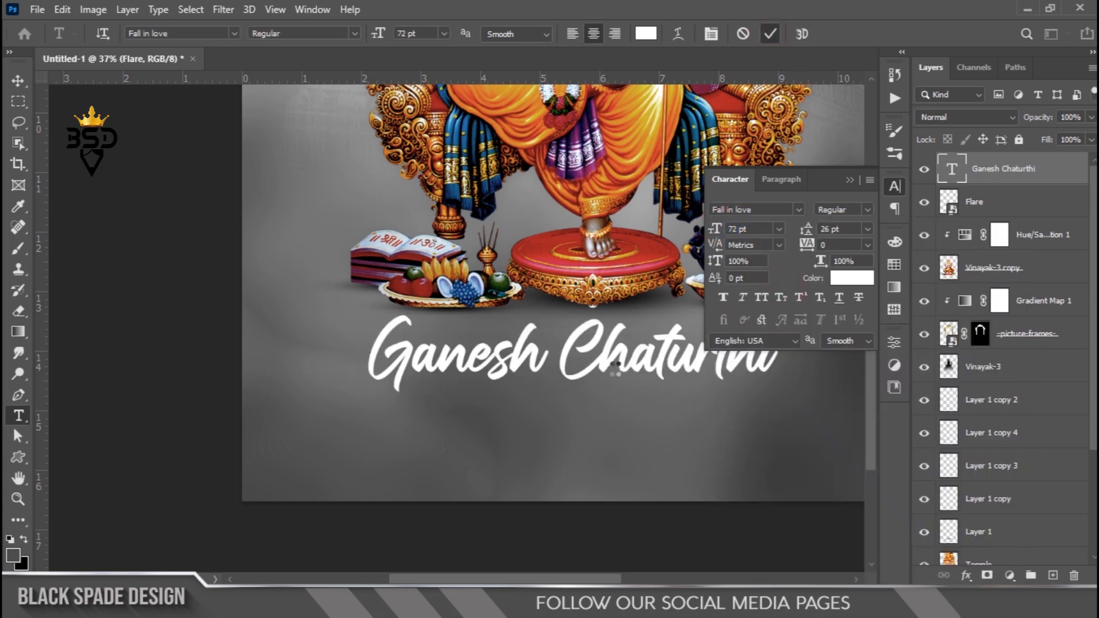
- Close the Character panel and reposition the Ganesh Chaturthi title below the offerings
{"action": "key", "text": "v"}
{"action": "left_click", "coordinate": [849, 179]}
{"action": "left_click", "coordinate": [648, 371]}
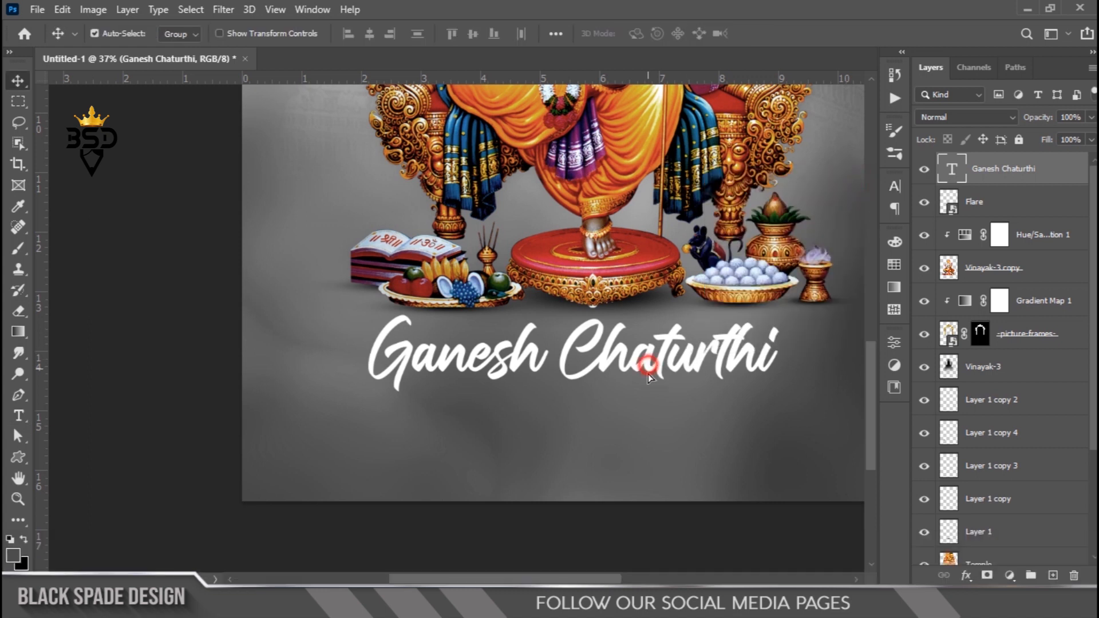
{"action": "left_click_drag", "start_coordinate": [682, 417], "coordinate": [652, 340]}
- Switch to Notepad, copy the first lorem ipsum paragraph, and paste it as a new text layer below the title
{"action": "key", "text": "t"}
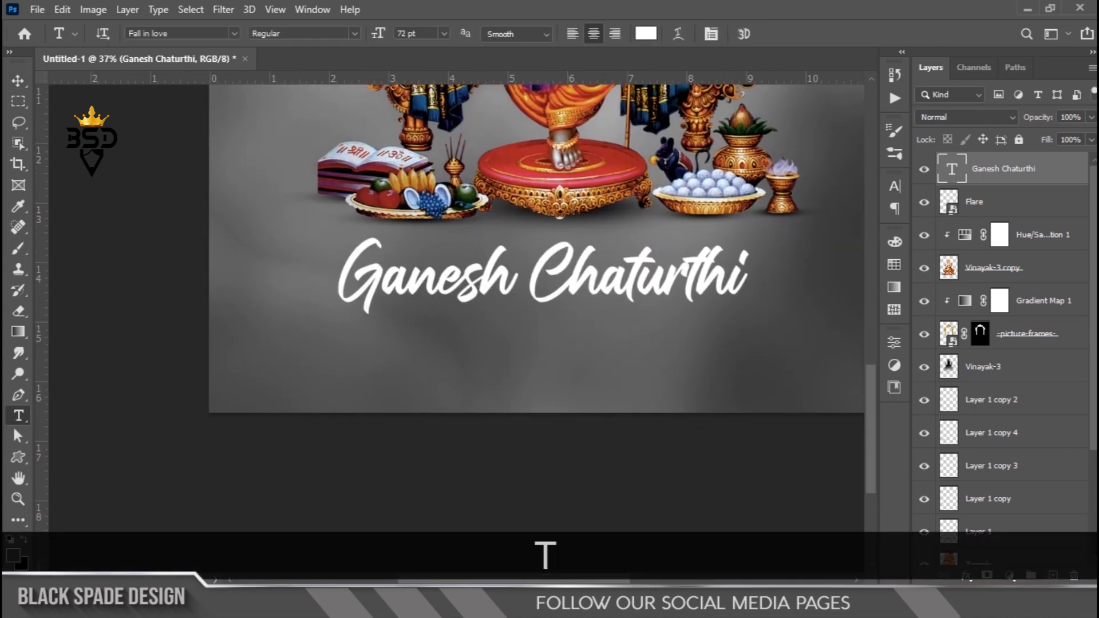
{"action": "key", "text": "alt+Tab"}
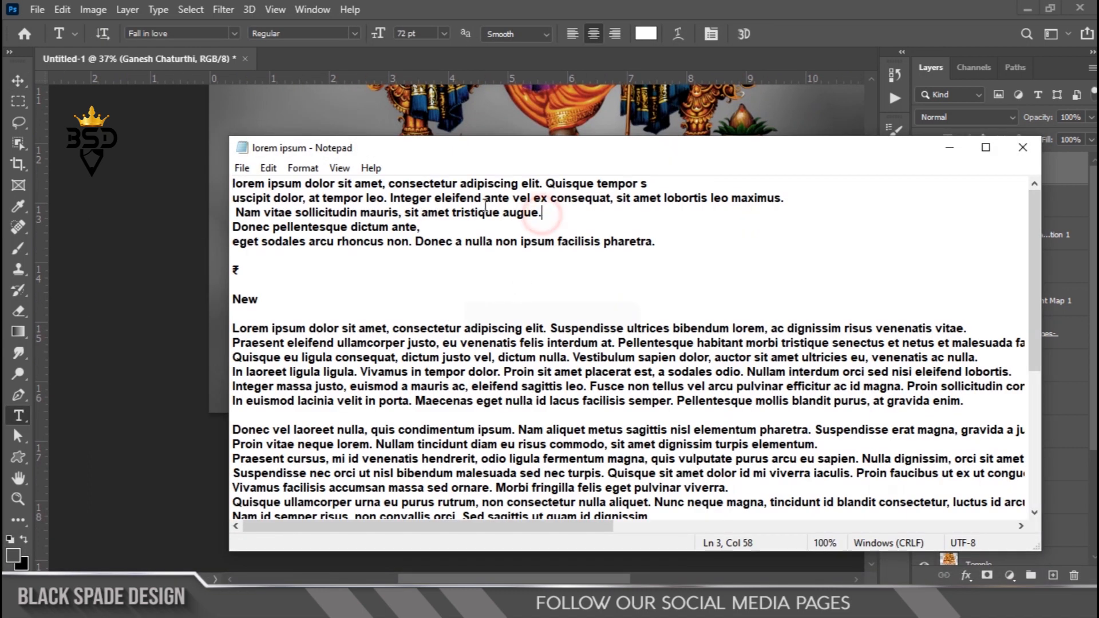
{"action": "left_click_drag", "start_coordinate": [541, 213], "coordinate": [203, 172]}
{"action": "key", "text": "ctrl+c"}
{"action": "left_click", "coordinate": [949, 148]}
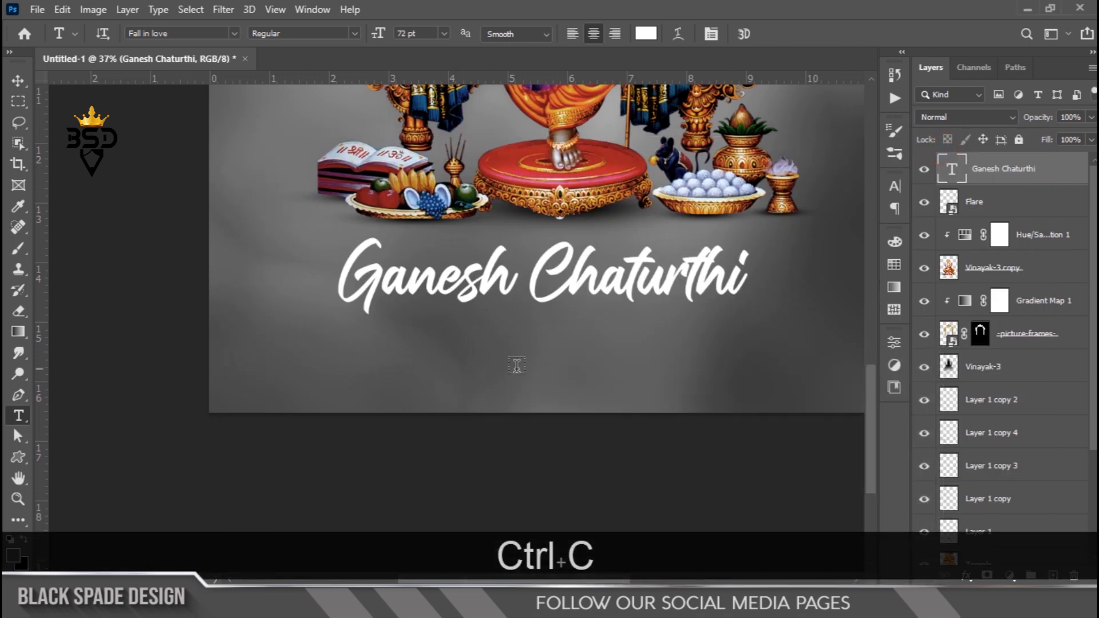
{"action": "left_click", "coordinate": [534, 369]}
{"action": "key", "text": "ctrl+v"}
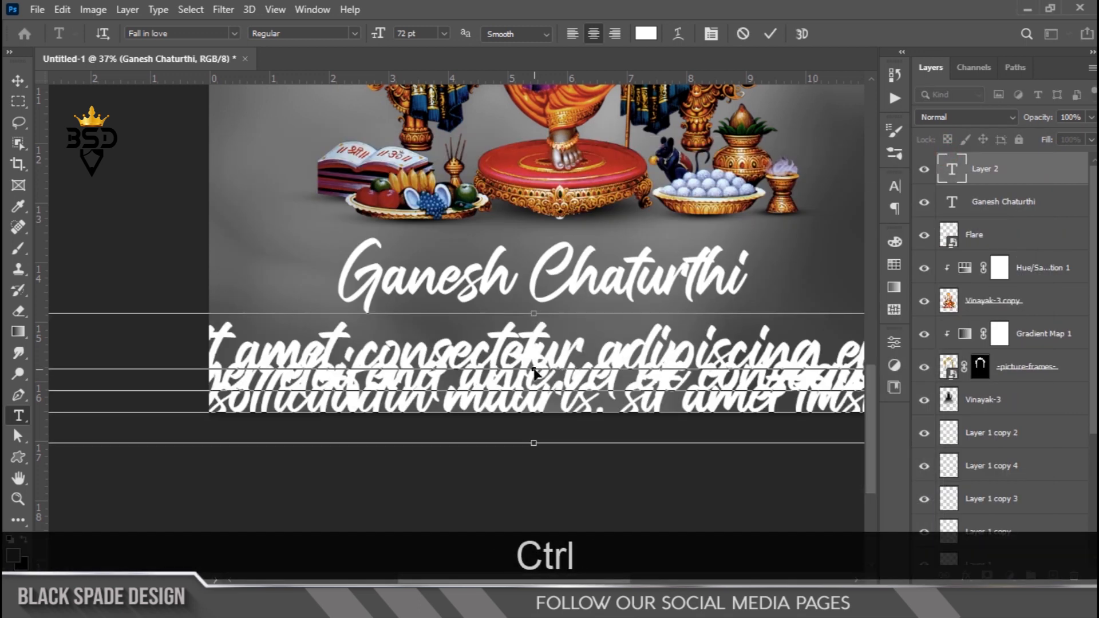
- Select all of the pasted text and change its font to Arial
{"action": "key", "text": "ctrl+a"}
{"action": "left_click", "coordinate": [712, 35]}
{"action": "left_click", "coordinate": [868, 229]}
{"action": "left_click", "coordinate": [839, 240]}
{"action": "left_click", "coordinate": [798, 208]}
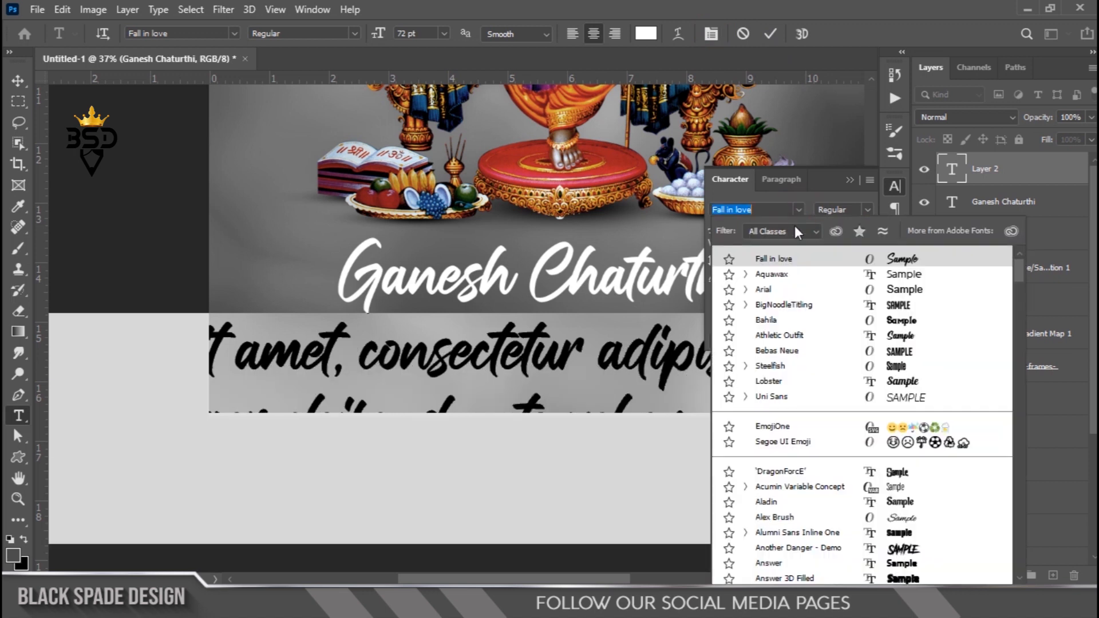
{"action": "left_click", "coordinate": [764, 290]}
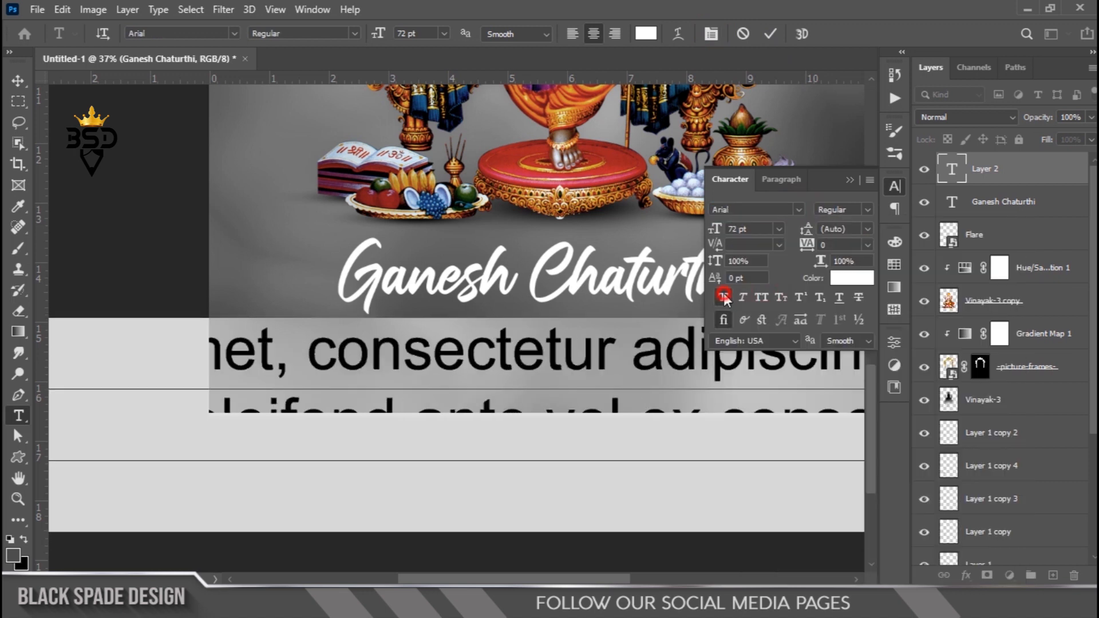
- Make the pasted text faux bold and all caps, and set its size to 10 pt
{"action": "left_click", "coordinate": [724, 293]}
{"action": "left_click", "coordinate": [725, 293]}
{"action": "left_click", "coordinate": [760, 295]}
{"action": "left_click", "coordinate": [722, 297]}
{"action": "left_click_drag", "start_coordinate": [714, 228], "coordinate": [666, 225]}
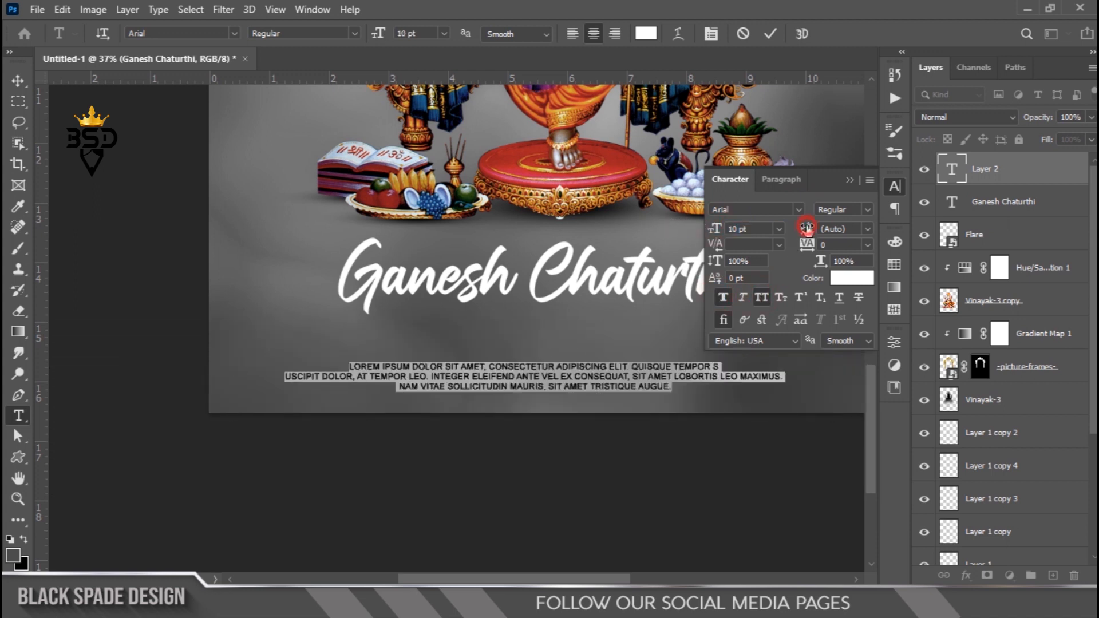
- Set the body text's leading to 16 pt and its colour to black 000000, then close the Character panel
{"action": "left_click_drag", "start_coordinate": [810, 229], "coordinate": [832, 229]}
{"action": "left_click", "coordinate": [771, 34]}
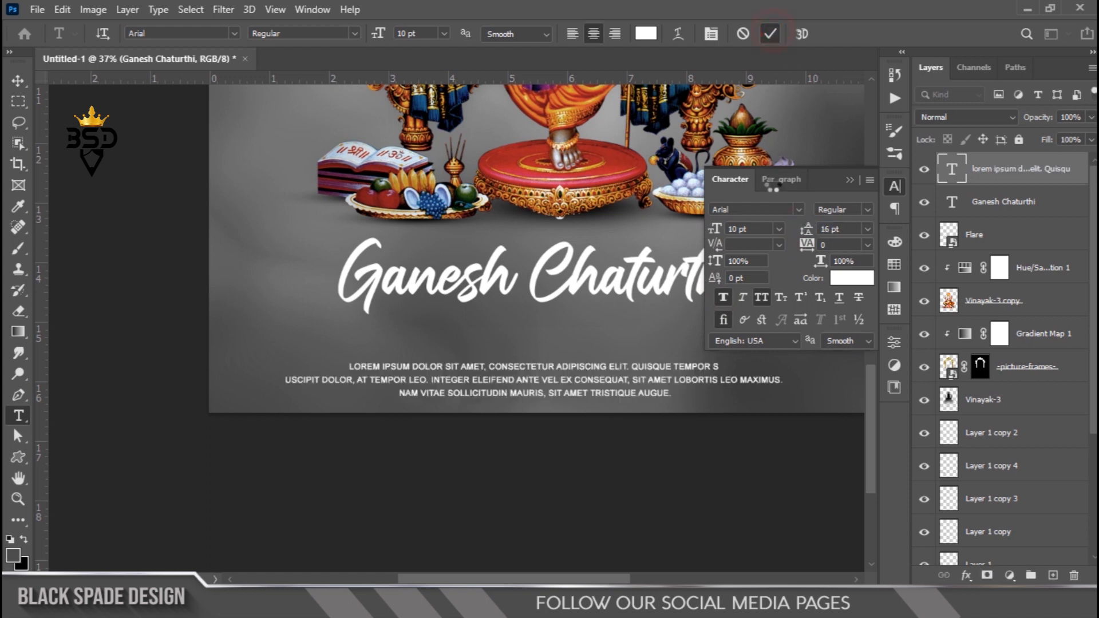
{"action": "left_click", "coordinate": [852, 278]}
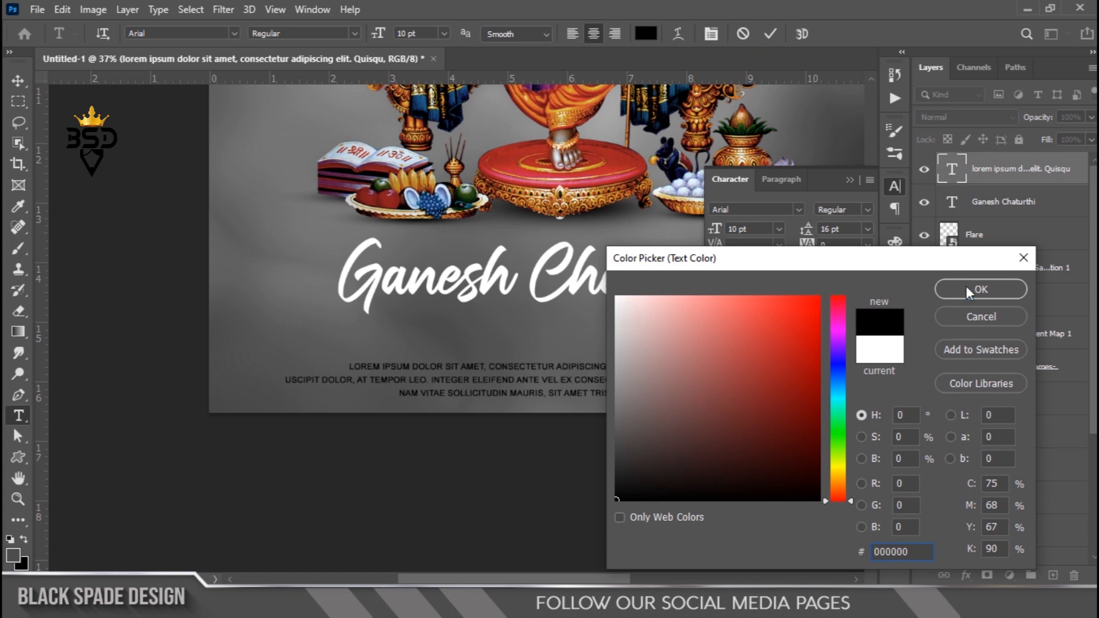
{"action": "left_click", "coordinate": [967, 289]}
{"action": "left_click", "coordinate": [770, 34]}
{"action": "left_click", "coordinate": [895, 186]}
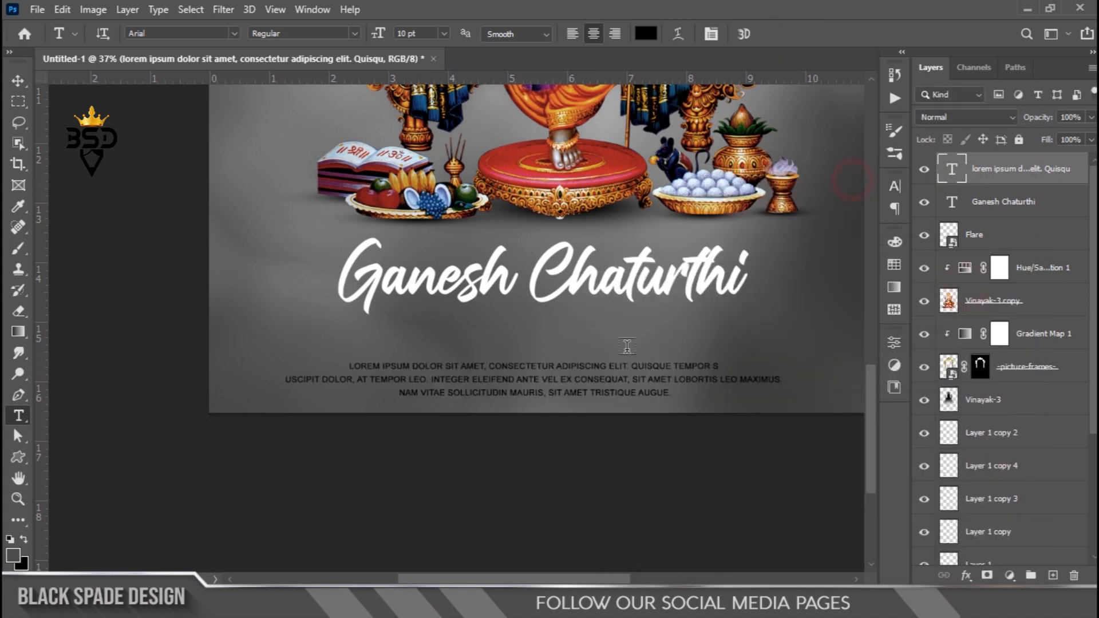
- Move the body text up closer to the Ganesh Chaturthi title
{"action": "scroll", "coordinate": [596, 384], "scroll_direction": "up", "scroll_amount": 1}
{"action": "key", "text": "v"}
{"action": "left_click_drag", "start_coordinate": [617, 364], "coordinate": [623, 332]}
{"action": "scroll", "coordinate": [597, 328], "scroll_direction": "down", "scroll_amount": 2}
{"action": "scroll", "coordinate": [638, 297], "scroll_direction": "down", "scroll_amount": 2}
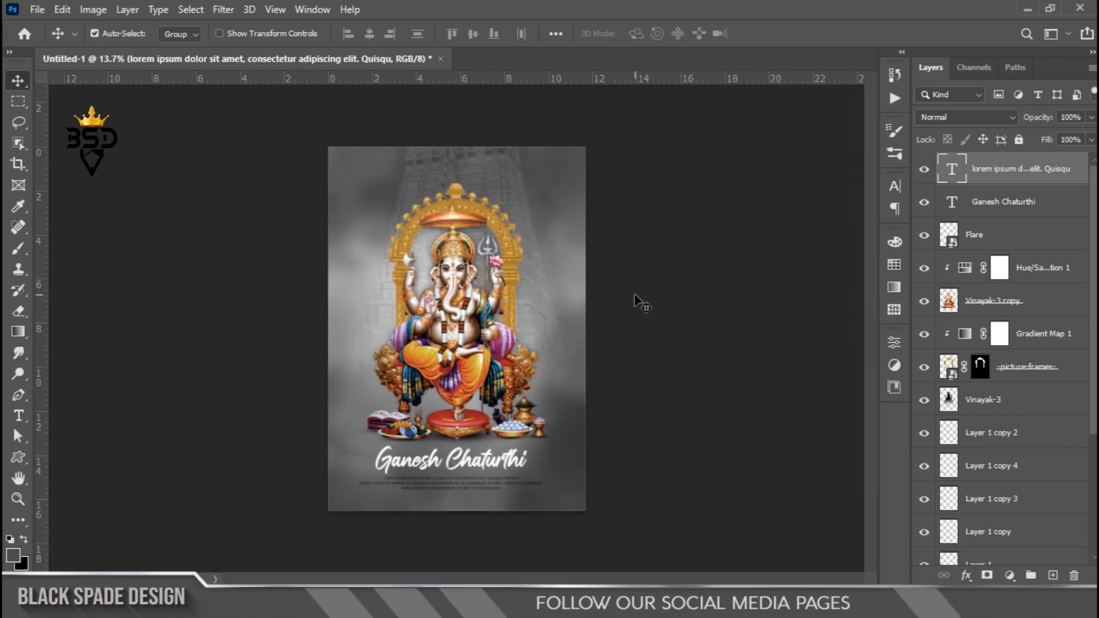
{"action": "scroll", "coordinate": [638, 302], "scroll_direction": "up", "scroll_amount": 2}
{"action": "left_click_drag", "start_coordinate": [479, 518], "coordinate": [556, 397]}
{"action": "scroll", "coordinate": [555, 397], "scroll_direction": "up", "scroll_amount": 2}
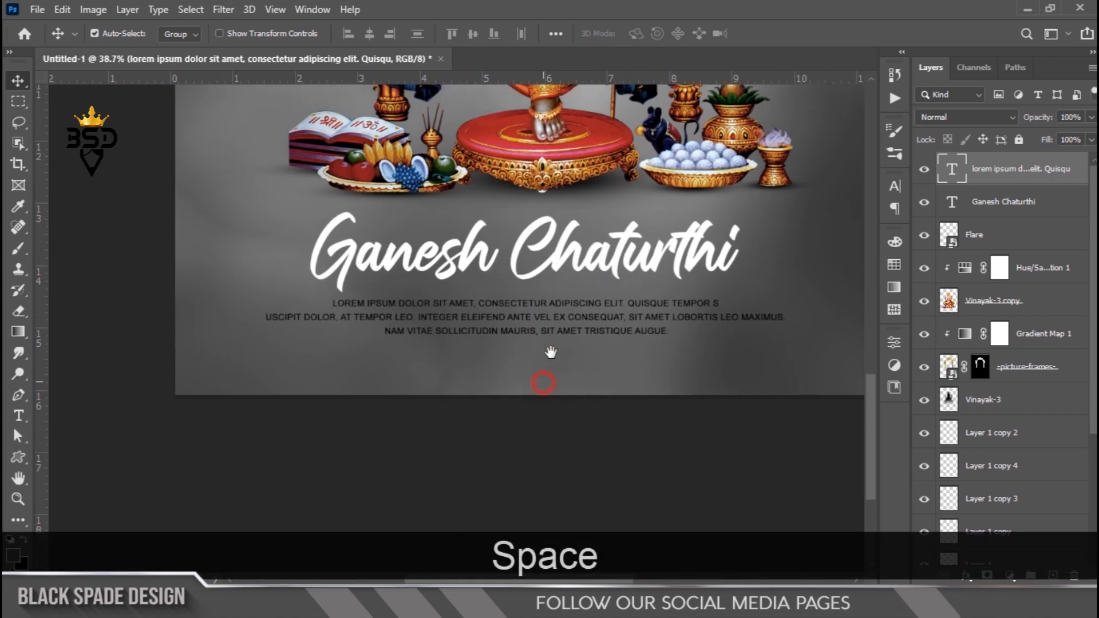
{"action": "left_click_drag", "start_coordinate": [581, 319], "coordinate": [585, 312]}
- Scale the Ganesh Chaturthi title slightly smaller and nudge it upward
{"action": "right_click", "coordinate": [589, 260]}
{"action": "left_click", "coordinate": [608, 266]}
{"action": "key", "text": "ctrl+t"}
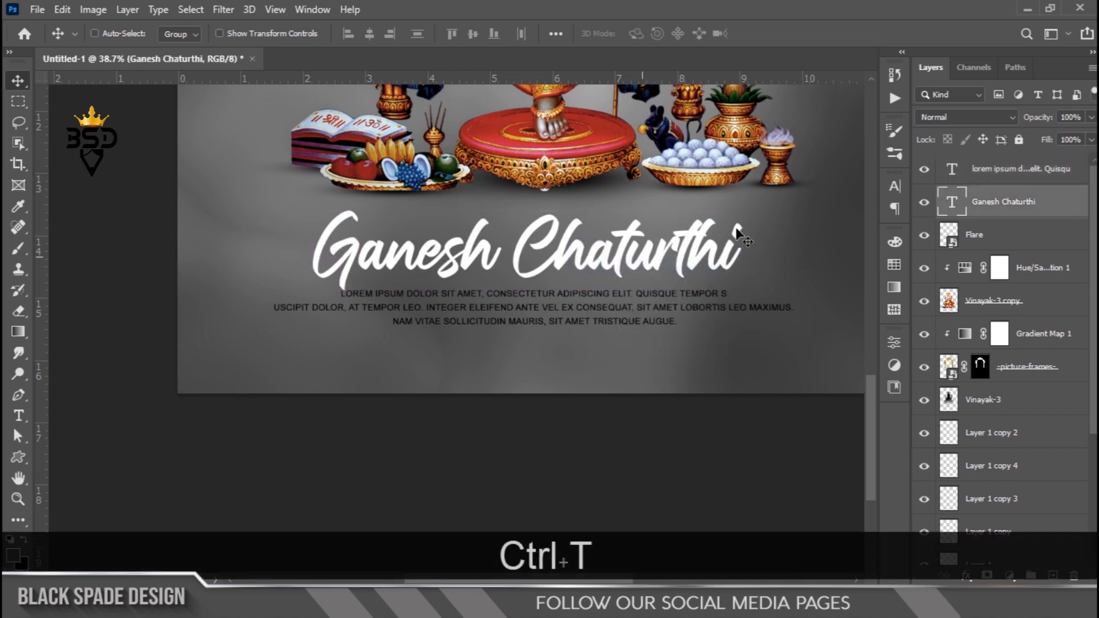
{"action": "left_click_drag", "start_coordinate": [731, 212], "coordinate": [711, 219]}
{"action": "key", "text": "Return"}
{"action": "key", "text": "Down"}
{"action": "key", "text": "Up"}
{"action": "key", "text": "Up"}
{"action": "key", "text": "Up"}
- Select the body text layer and nudge it down a few steps
{"action": "right_click", "coordinate": [620, 316]}
{"action": "left_click", "coordinate": [623, 316]}
{"action": "key", "text": "Down"}
{"action": "key", "text": "Down"}
{"action": "key", "text": "Down"}
{"action": "key", "text": "Down"}
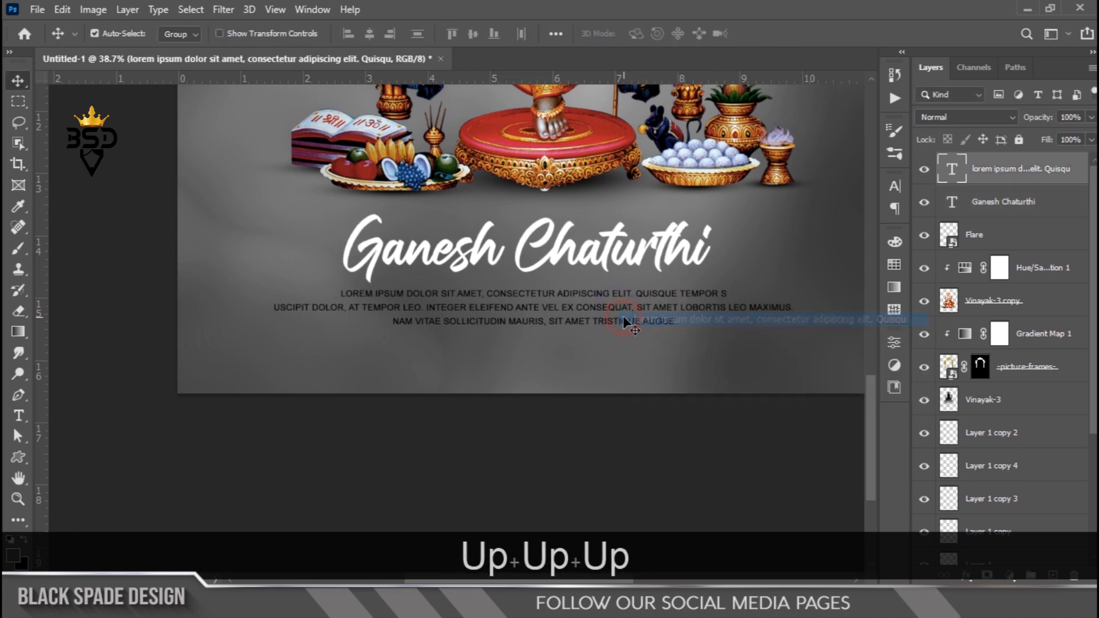
{"action": "key", "text": "Down"}
{"action": "key", "text": "Down"}
{"action": "key", "text": "Down"}
{"action": "scroll", "coordinate": [606, 315], "scroll_direction": "down", "scroll_amount": 5}
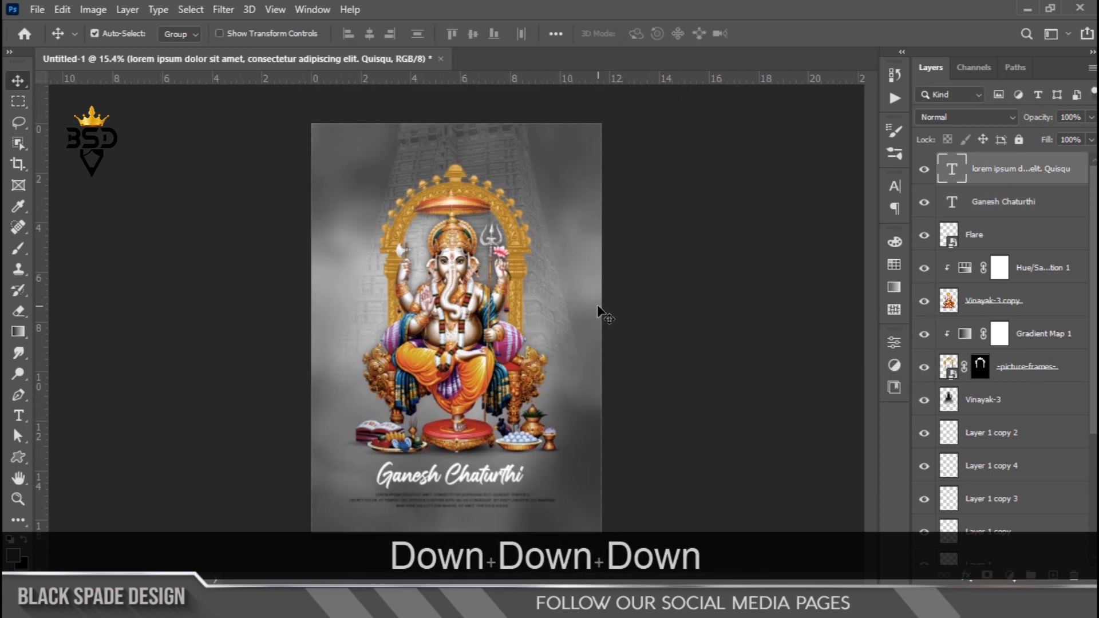
- Unlock the Background layer and load the whole canvas as a selection
{"action": "scroll", "coordinate": [973, 318], "scroll_direction": "down", "scroll_amount": 5}
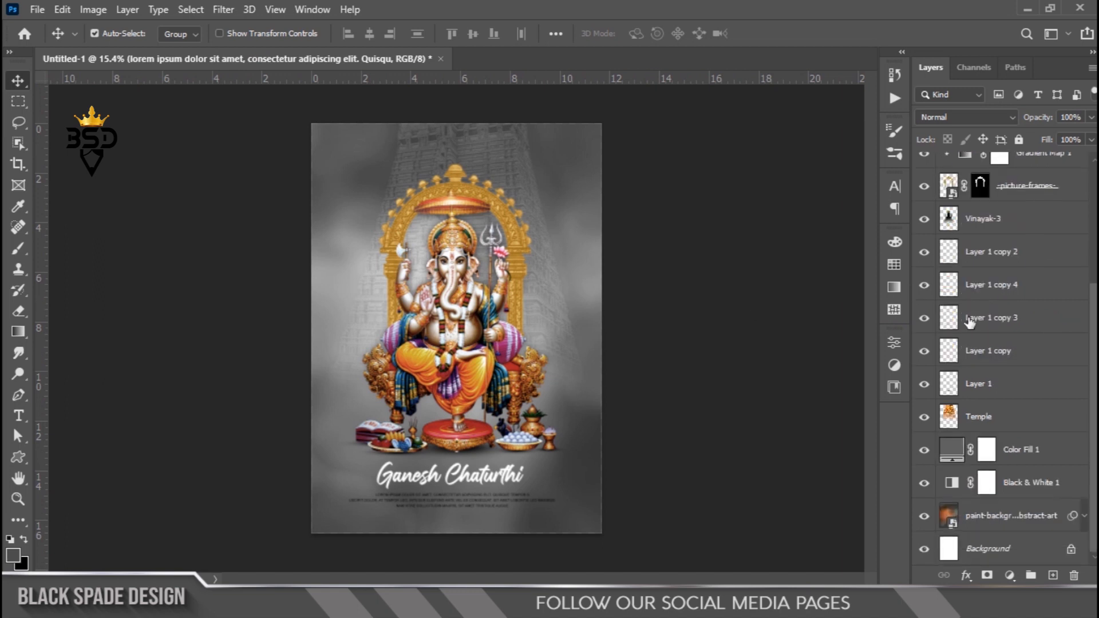
{"action": "left_click", "coordinate": [1072, 551]}
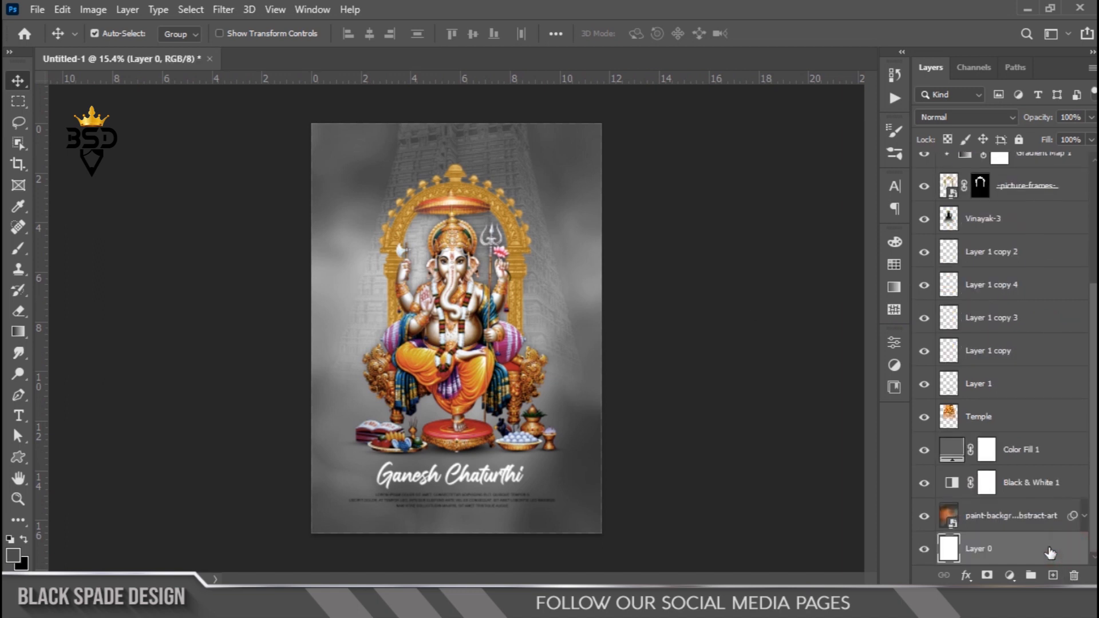
{"action": "left_click", "coordinate": [950, 549], "text": "ctrl"}
- Center the title and the body text horizontally on the canvas, then deselect
{"action": "scroll", "coordinate": [973, 366], "scroll_direction": "up", "scroll_amount": 5}
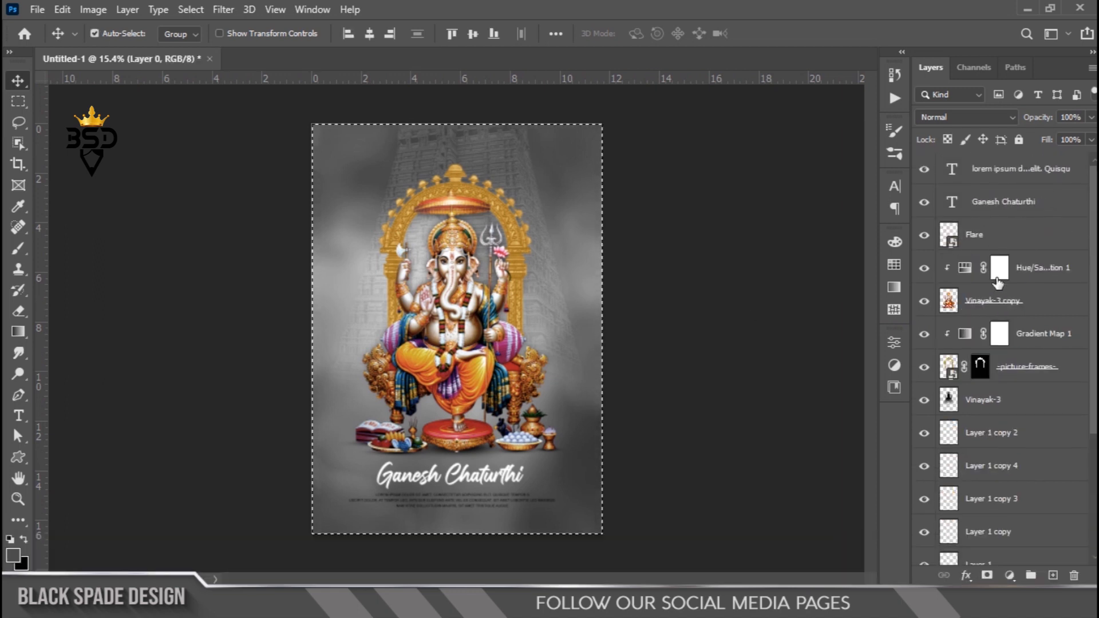
{"action": "left_click", "coordinate": [1013, 201]}
{"action": "left_click", "coordinate": [369, 34]}
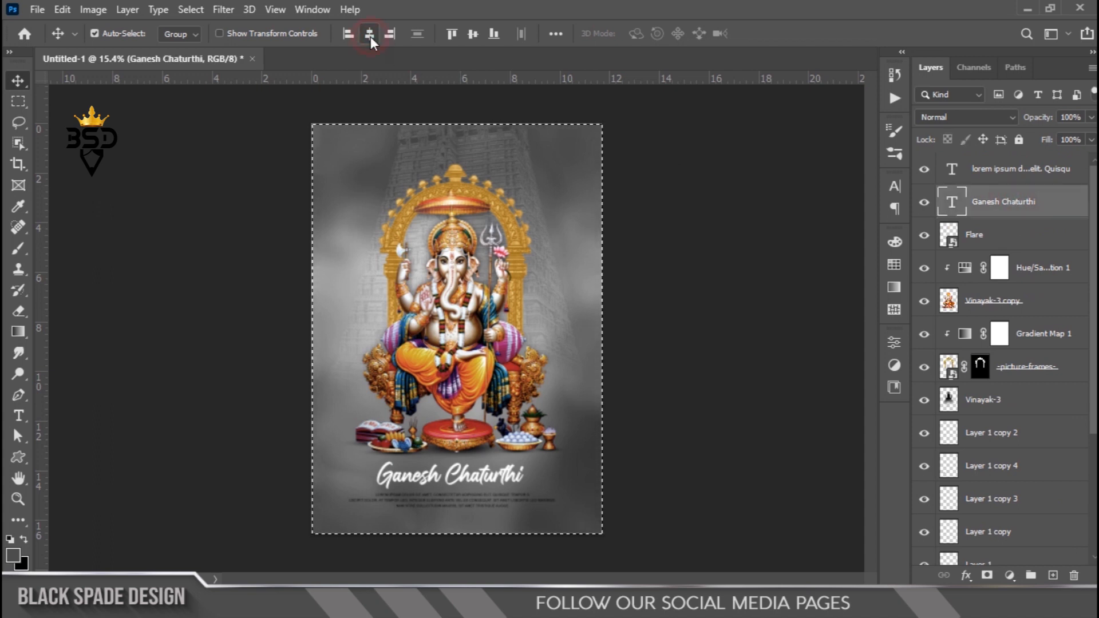
{"action": "left_click", "coordinate": [996, 172]}
{"action": "left_click", "coordinate": [369, 33]}
{"action": "scroll", "coordinate": [449, 329], "scroll_direction": "up", "scroll_amount": 2}
{"action": "key", "text": "ctrl+d"}
{"action": "scroll", "coordinate": [424, 295], "scroll_direction": "down", "scroll_amount": 4}
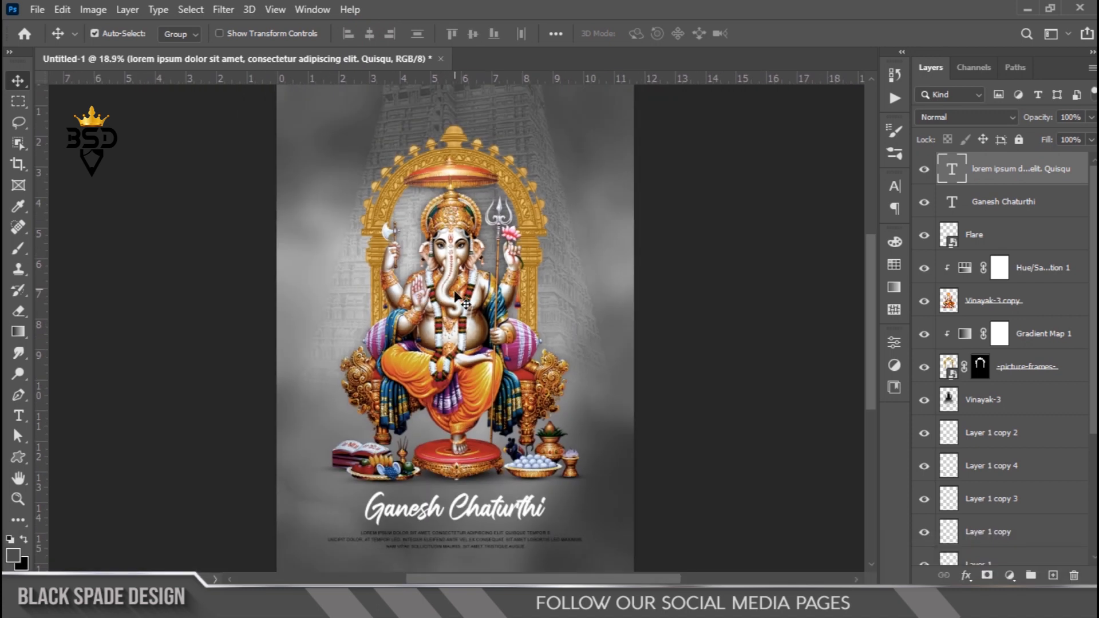
{"action": "scroll", "coordinate": [478, 346], "scroll_direction": "down", "scroll_amount": 2}
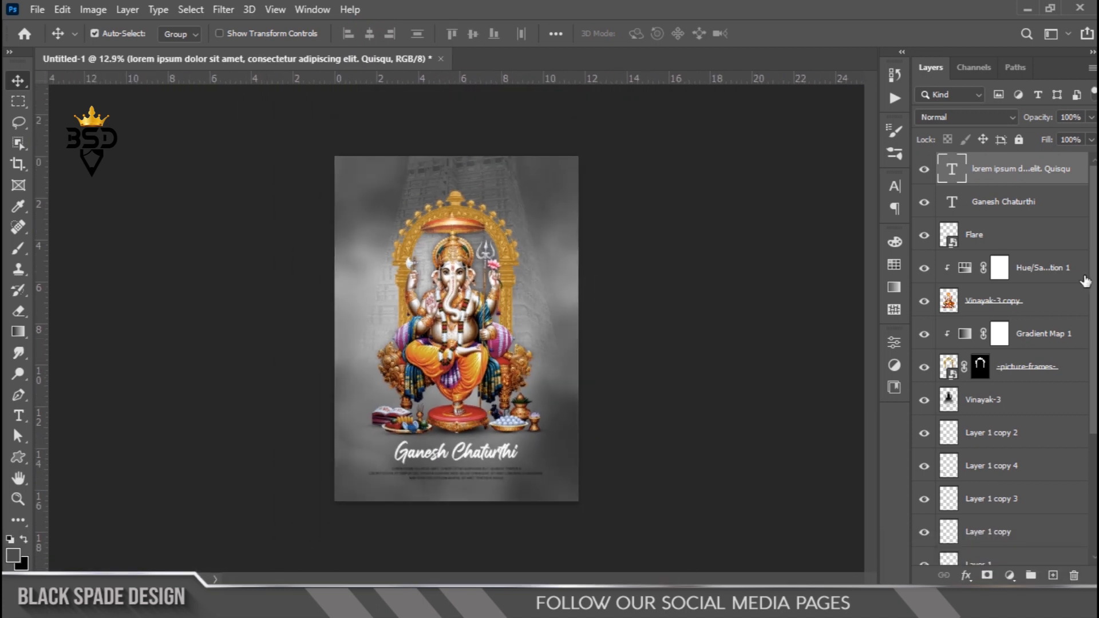
- Create a new top layer, fill it with black, and set its fill to 0%
{"action": "left_click", "coordinate": [1052, 575]}
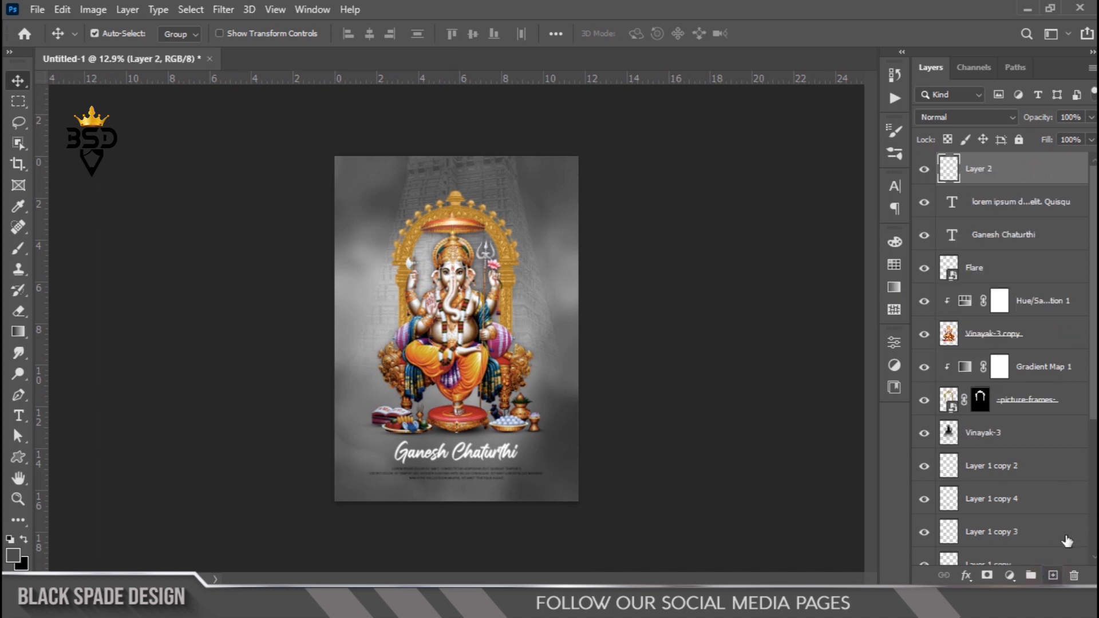
{"action": "scroll", "coordinate": [458, 278], "scroll_direction": "down", "scroll_amount": 1}
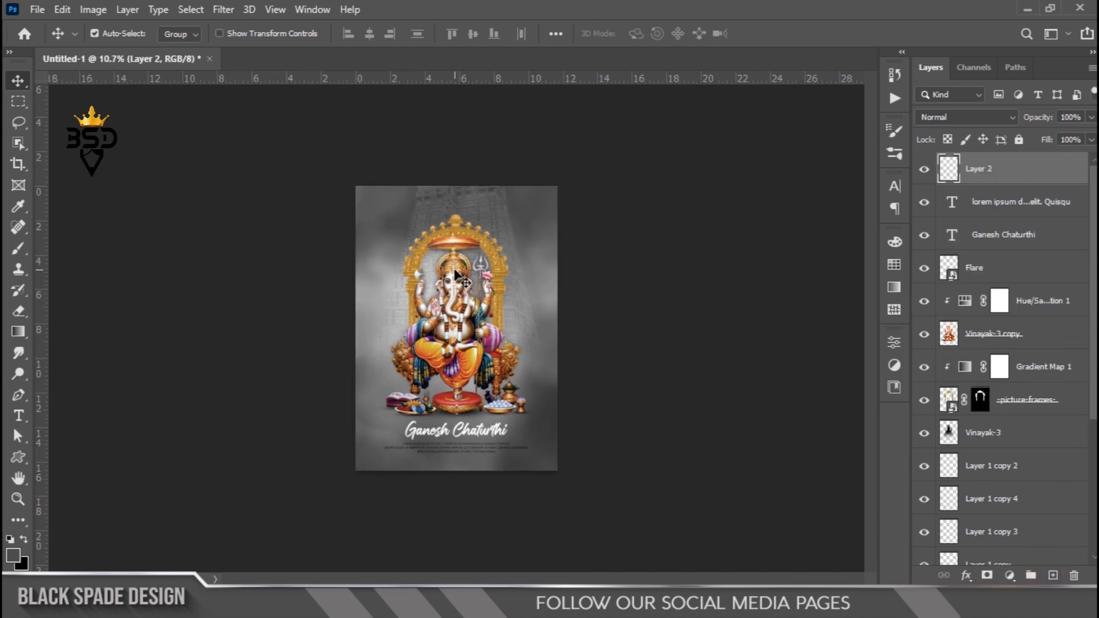
{"action": "scroll", "coordinate": [449, 294], "scroll_direction": "up", "scroll_amount": 1}
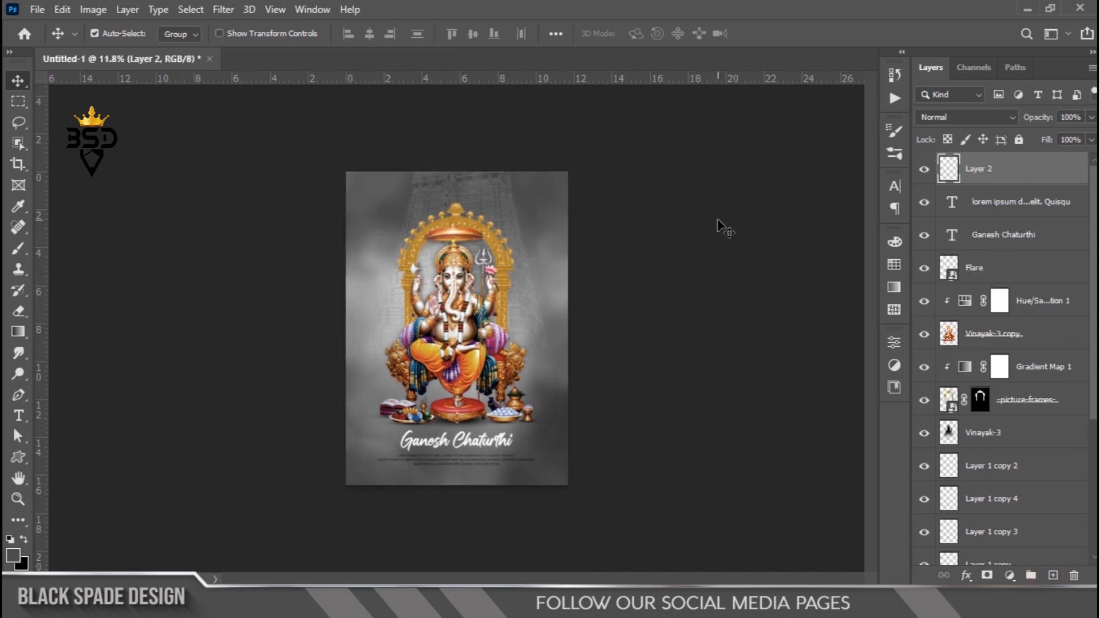
{"action": "key", "text": "ctrl+BackSpace"}
{"action": "left_click_drag", "start_coordinate": [1051, 143], "coordinate": [906, 227]}
- Add a white inside Stroke of 100 px to the new layer as a border frame
{"action": "left_click", "coordinate": [967, 575]}
{"action": "left_click", "coordinate": [995, 462]}
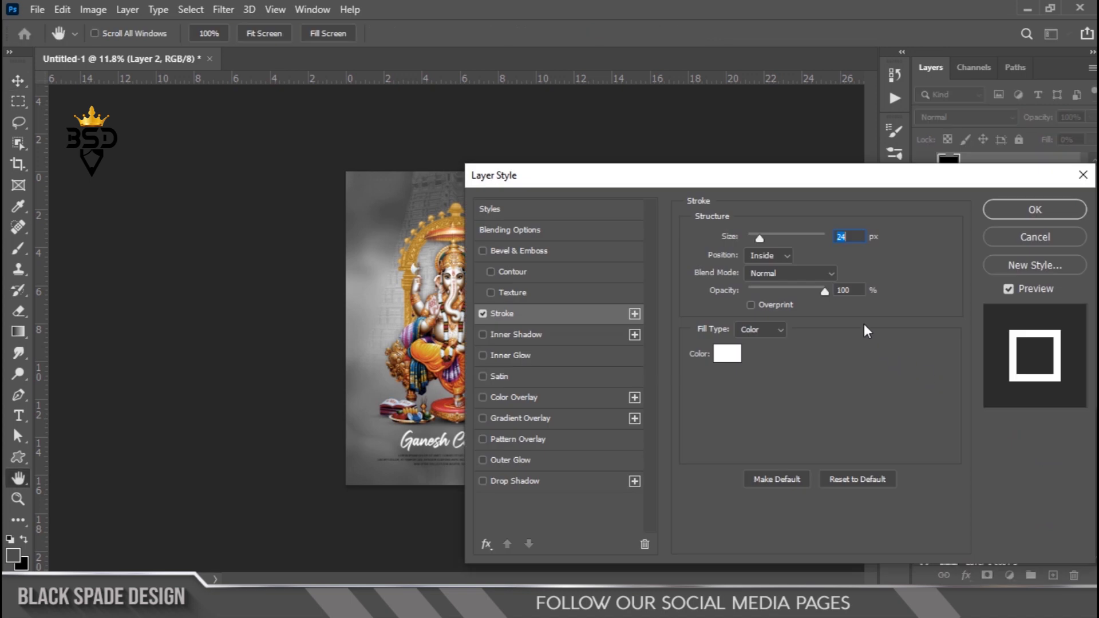
{"action": "left_click", "coordinate": [770, 236]}
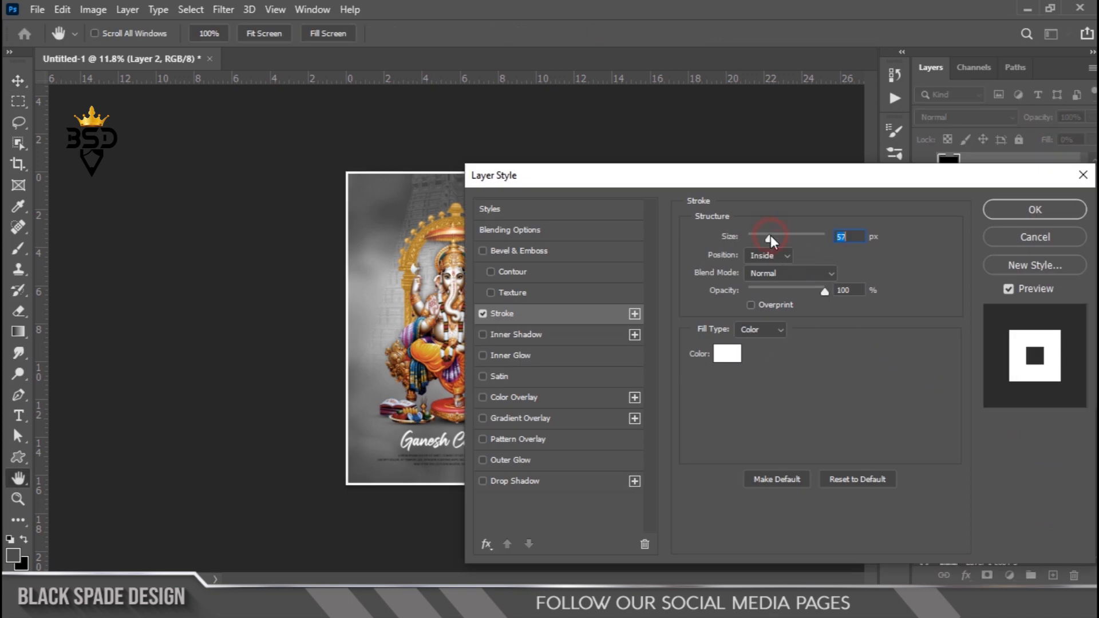
{"action": "left_click_drag", "start_coordinate": [771, 240], "coordinate": [850, 239]}
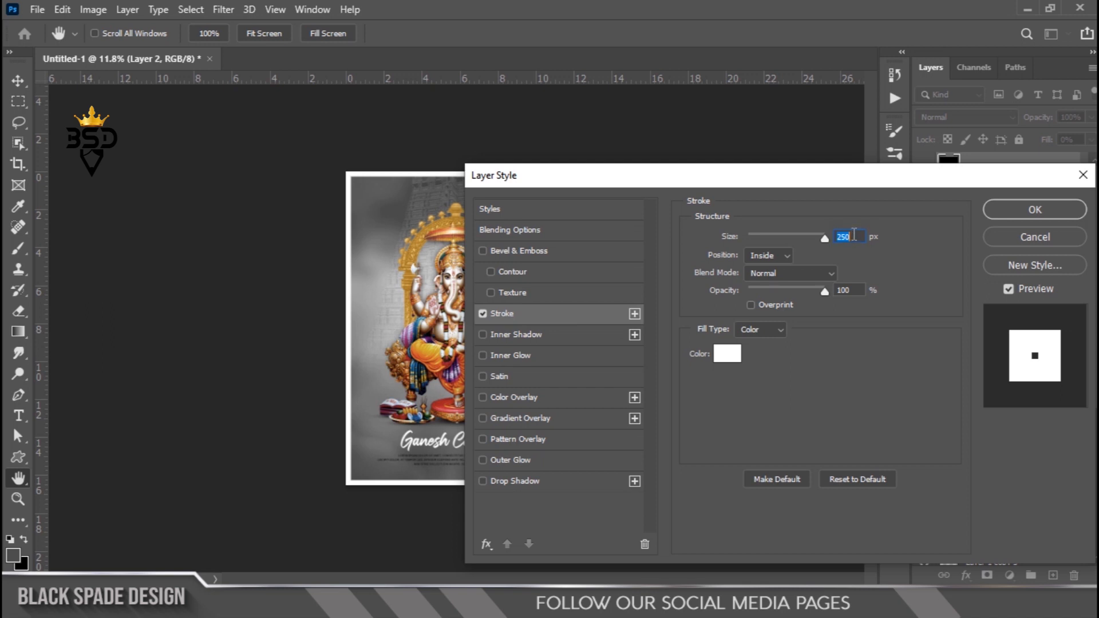
{"action": "left_click", "coordinate": [853, 236]}
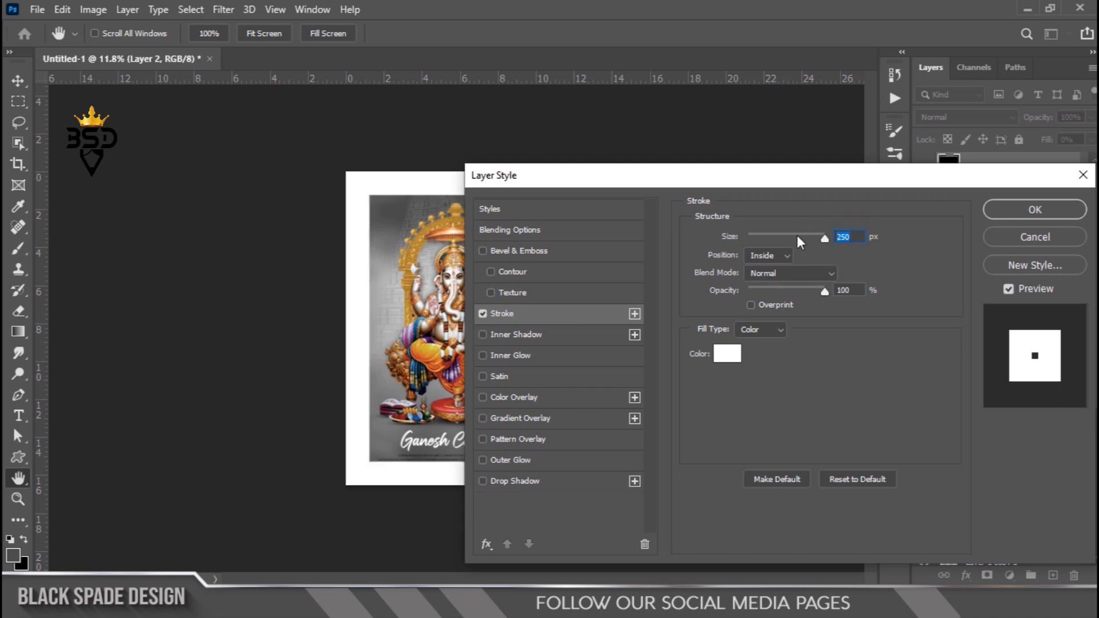
{"action": "type", "text": "110"}
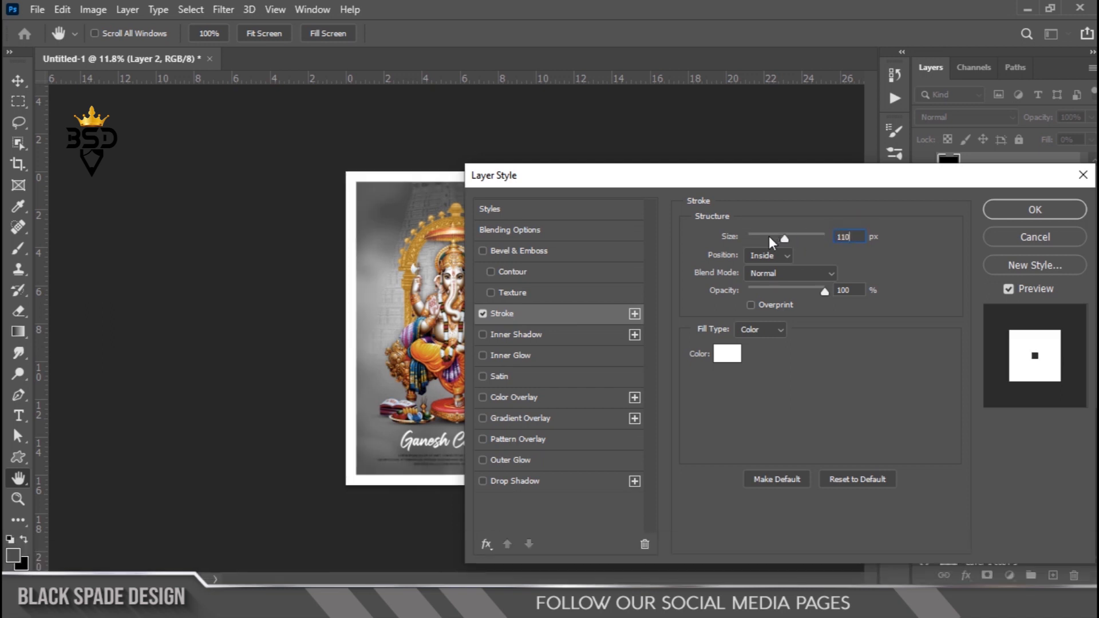
{"action": "double_click", "coordinate": [855, 239]}
{"action": "type", "text": "100"}
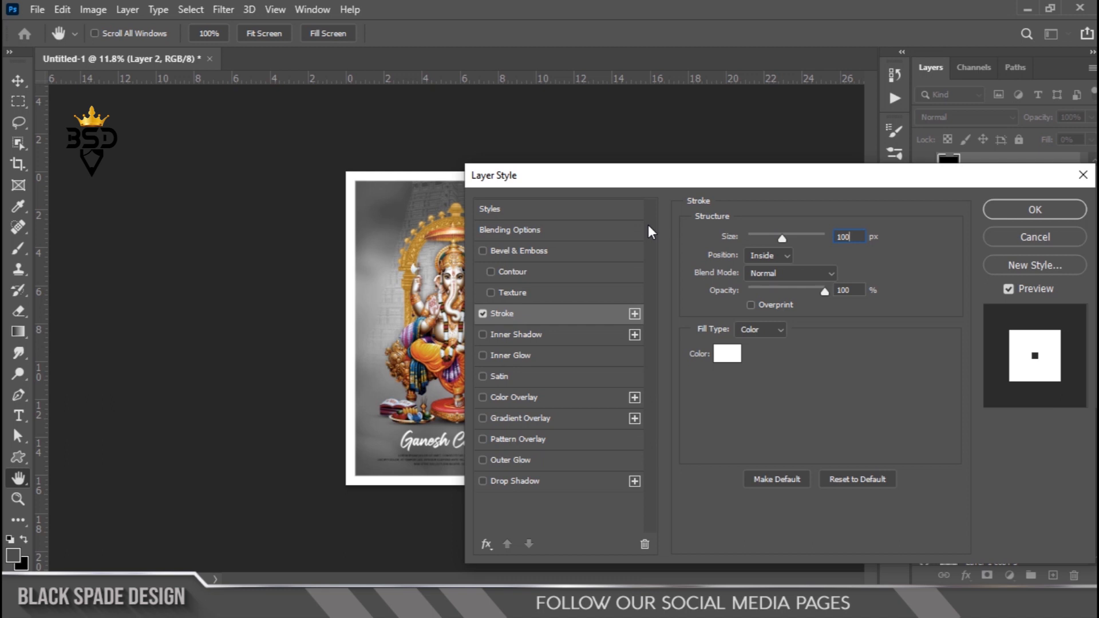
{"action": "key", "text": "Return"}
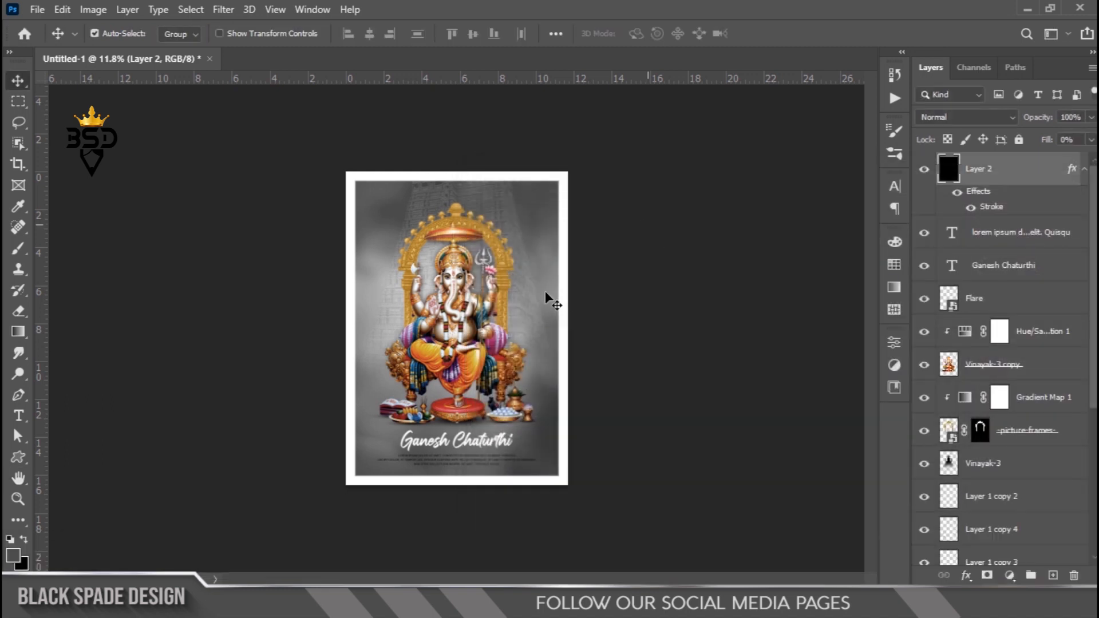
{"action": "key", "text": "z"}
{"action": "right_click", "coordinate": [495, 263]}
{"action": "left_click", "coordinate": [513, 265]}
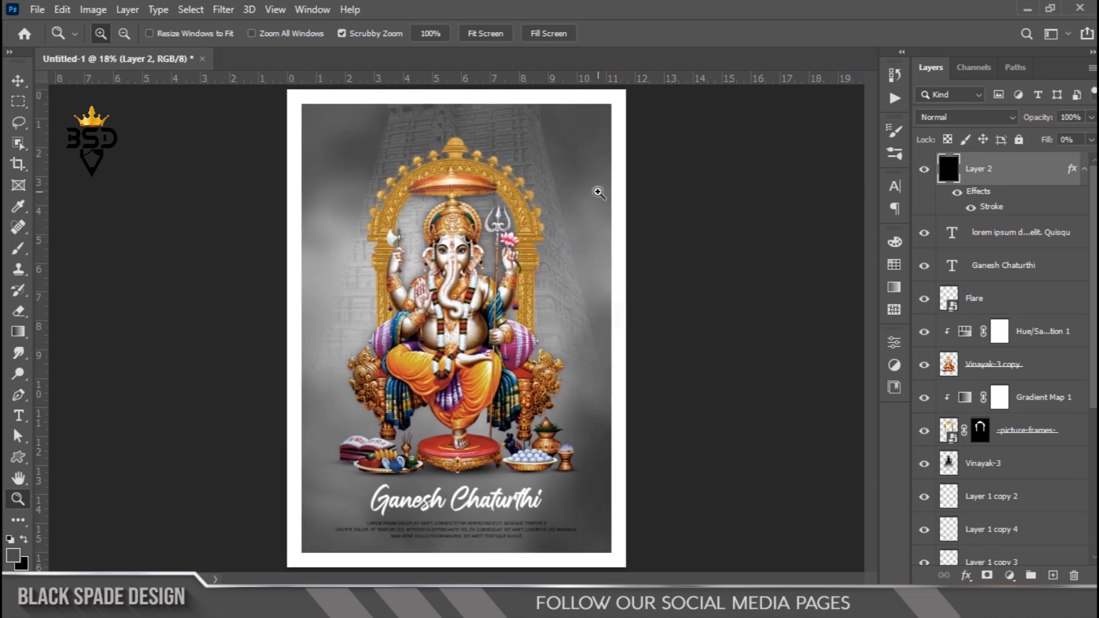
{"action": "key", "text": "v"}
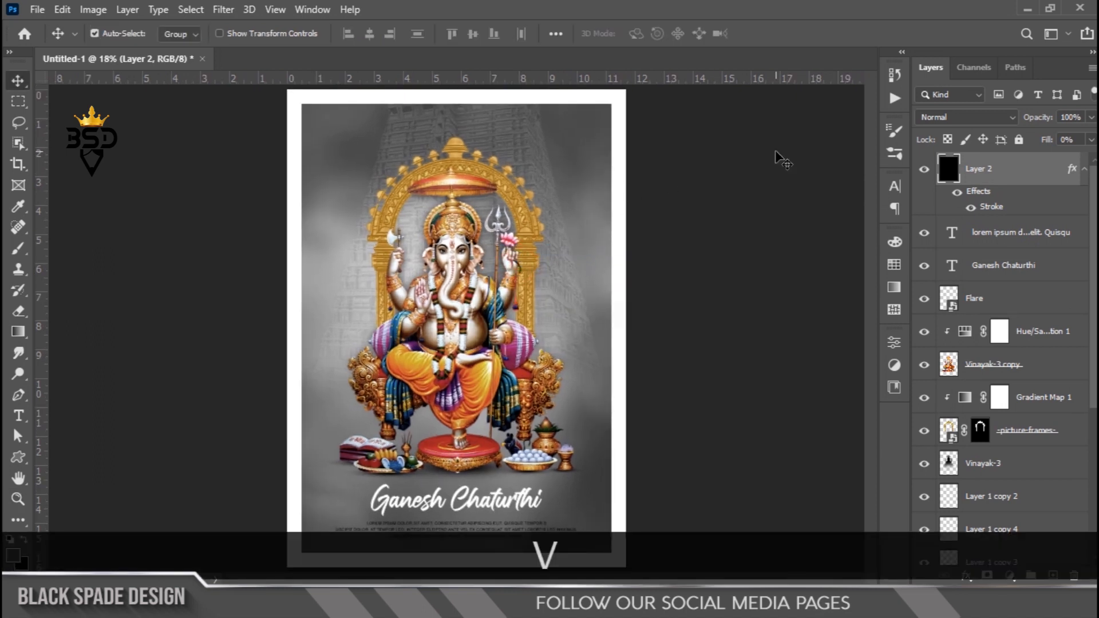